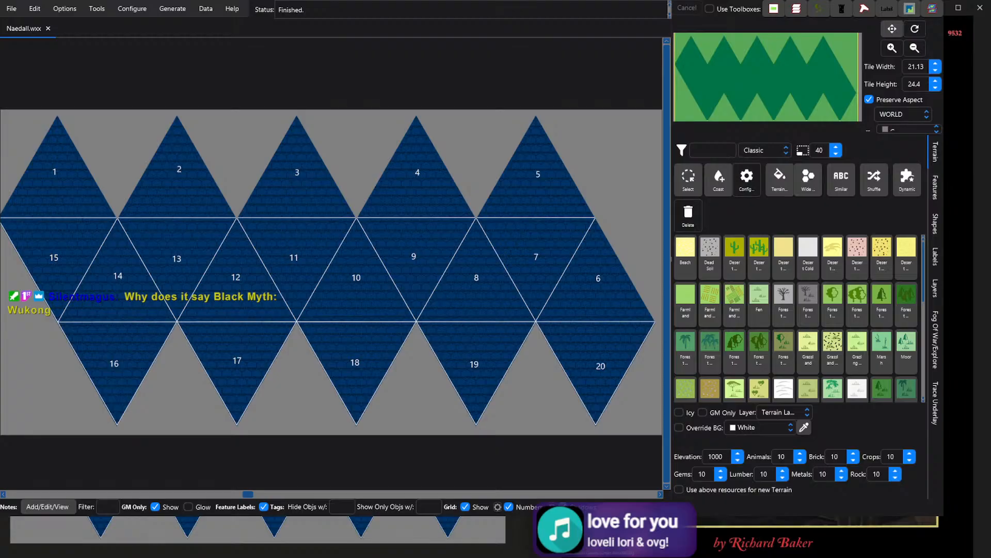
# Delete the water terrain of one hex near the shared edge of triangles 7 and 8 on the Terrain Water layer
pyautogui.press('s')
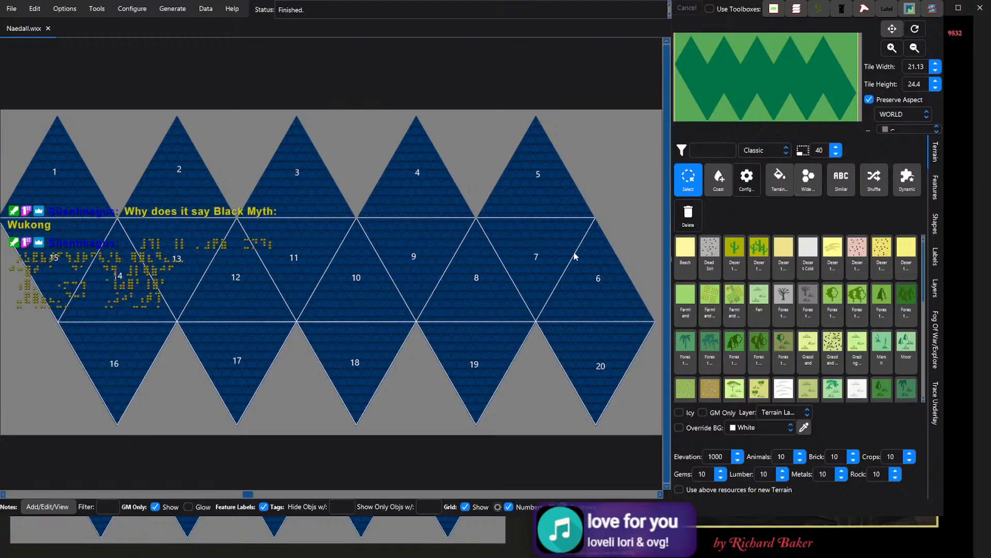
pyautogui.click(511, 262)
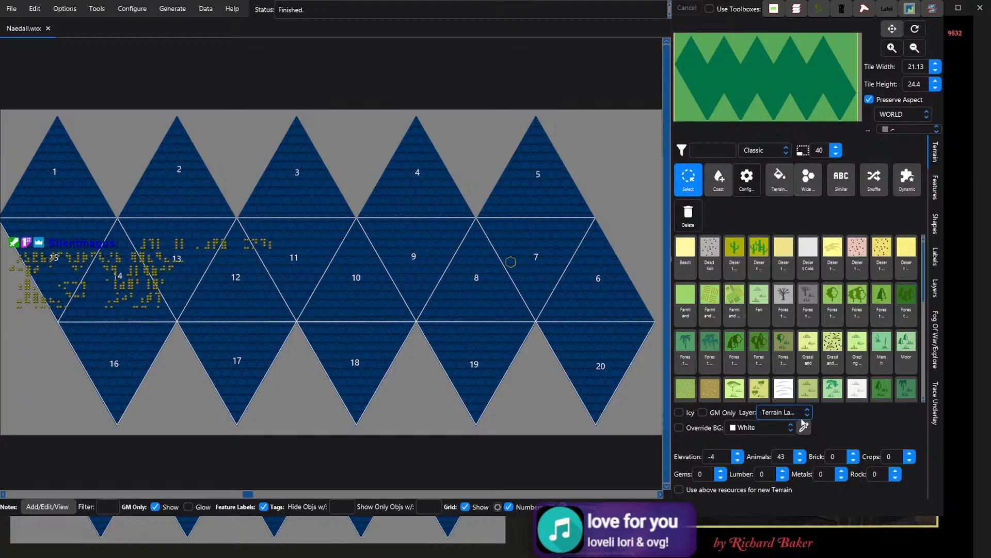
pyautogui.click(787, 348)
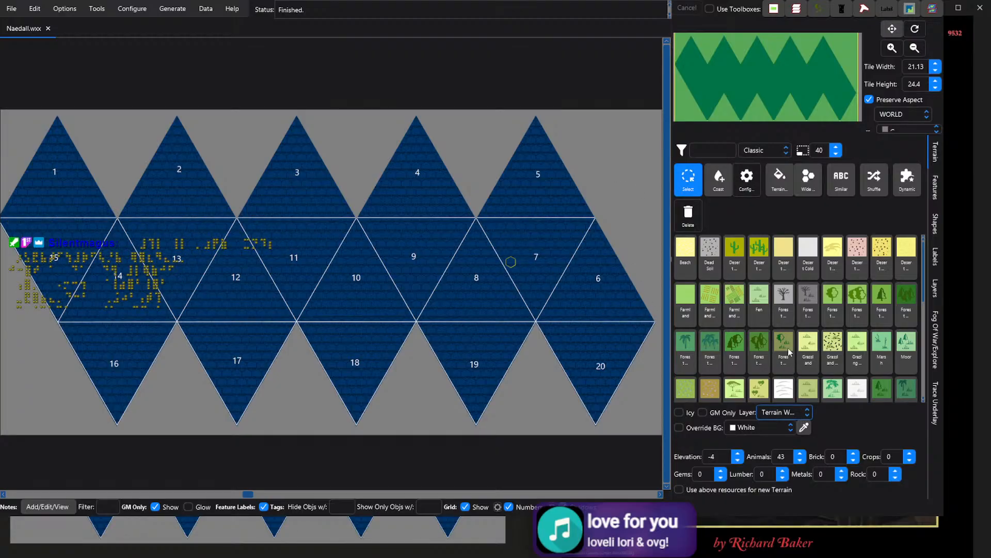
pyautogui.click(690, 223)
# Select a hex in triangle 8 and search the terrain tiles for "blank" and "empty", finishing by ending hex selection
pyautogui.click(492, 279)
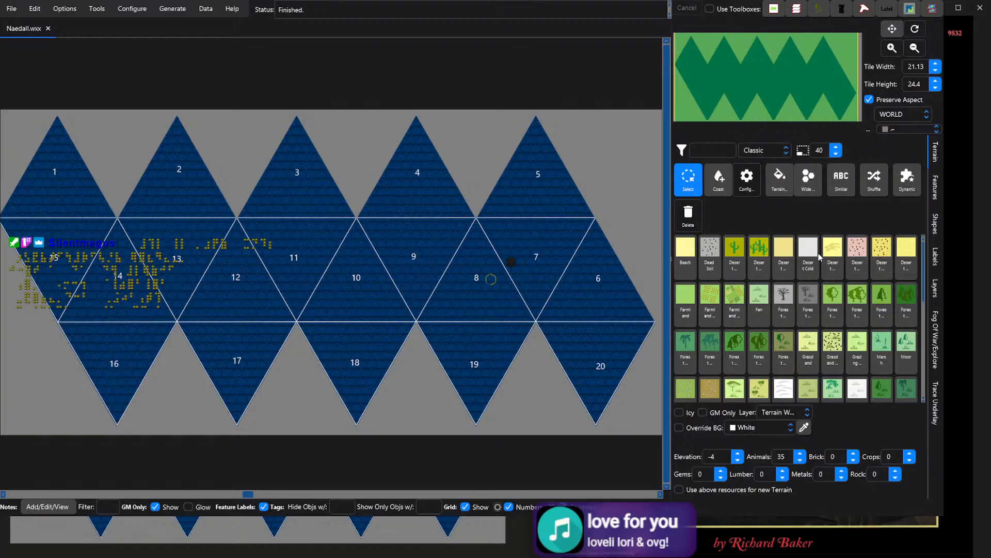
pyautogui.scroll(-8, 820, 257)
pyautogui.click(698, 148)
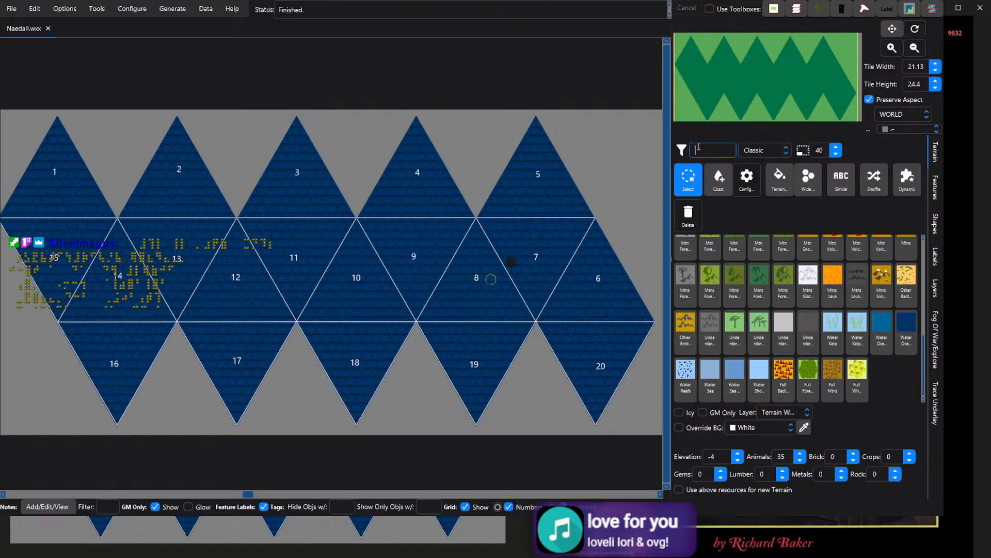
pyautogui.write('blank')
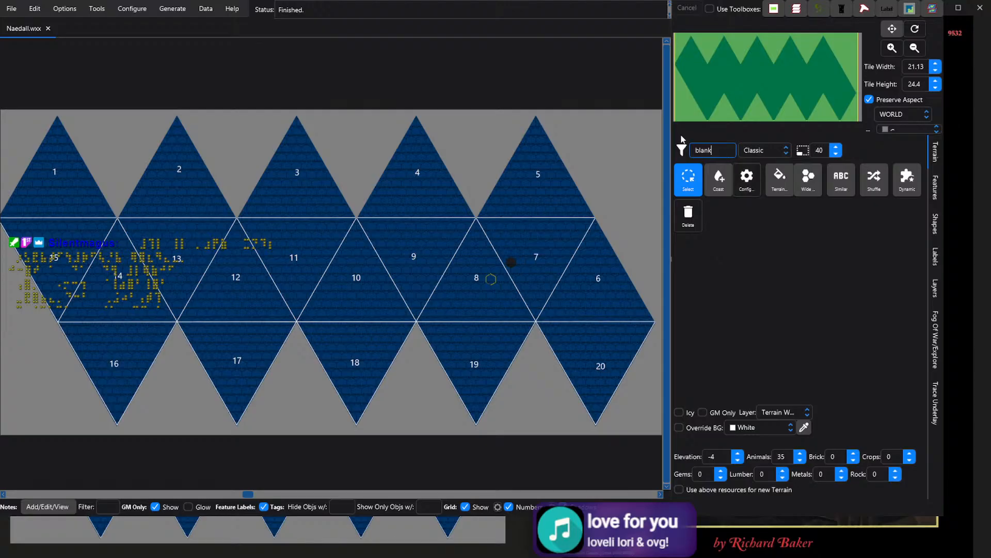
pyautogui.press('BackSpace')
pyautogui.press('BackSpace')
pyautogui.press('BackSpace')
pyautogui.press('BackSpace')
pyautogui.press('BackSpace')
pyautogui.write('empty')
pyautogui.click(695, 188)
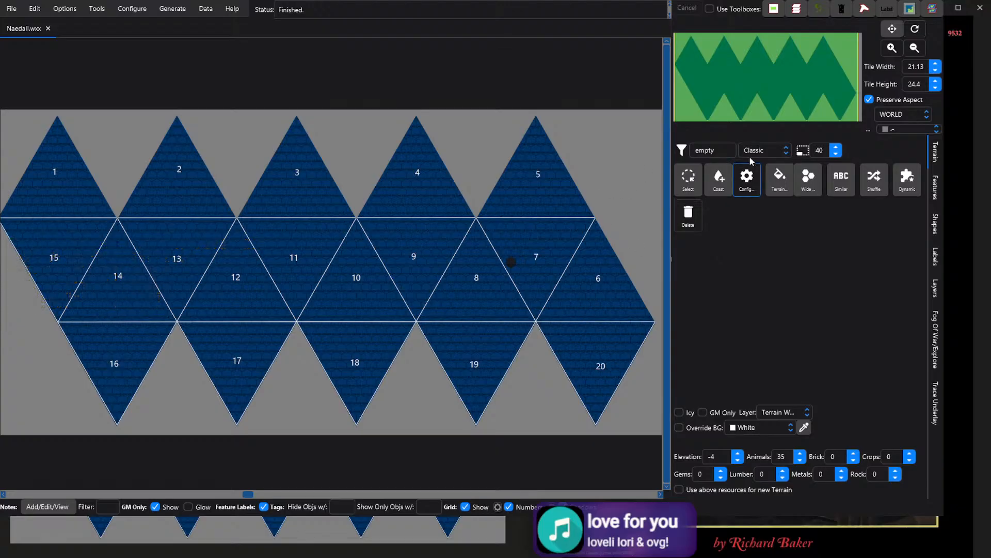
# Clear the terrain search filter
pyautogui.click(713, 150)
pyautogui.press('Delete')
pyautogui.press('Delete')
pyautogui.press('Delete')
pyautogui.press('Delete')
pyautogui.press('Delete')
pyautogui.press('Return')
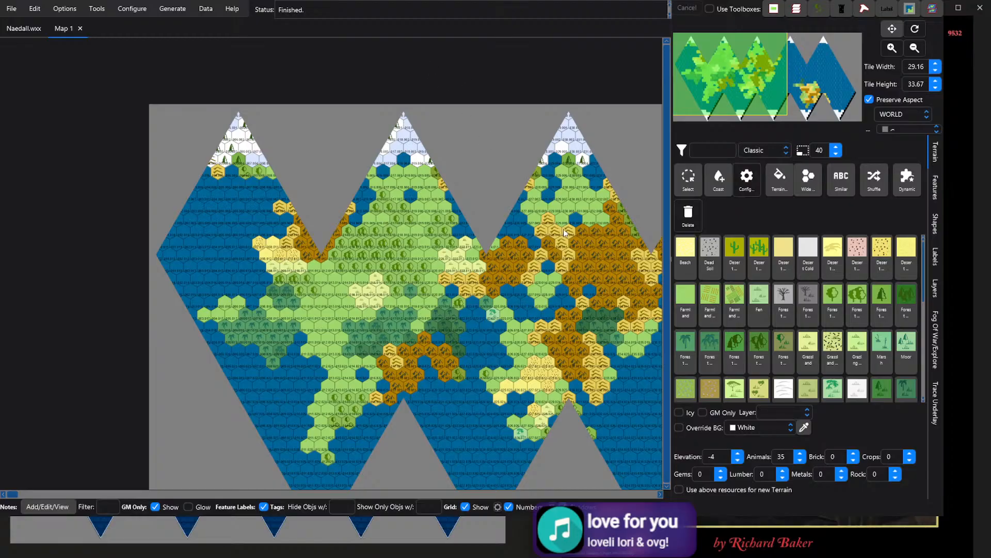
# Examine the terrain of Map 1 at World and Continent level, and close that map
pyautogui.click(766, 89)
pyautogui.moveTo(766, 89); pyautogui.dragTo(749, 70)
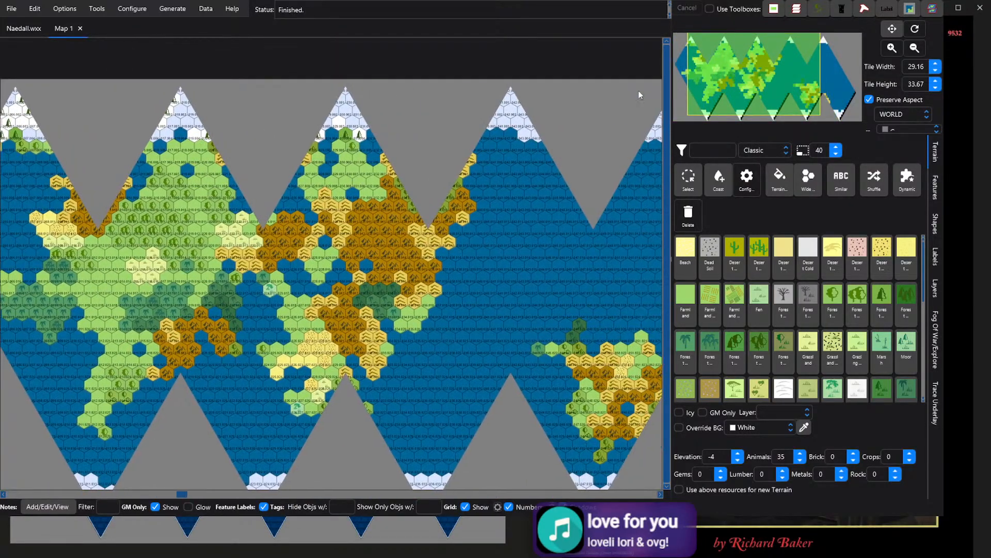
pyautogui.scroll(2, 638, 91)
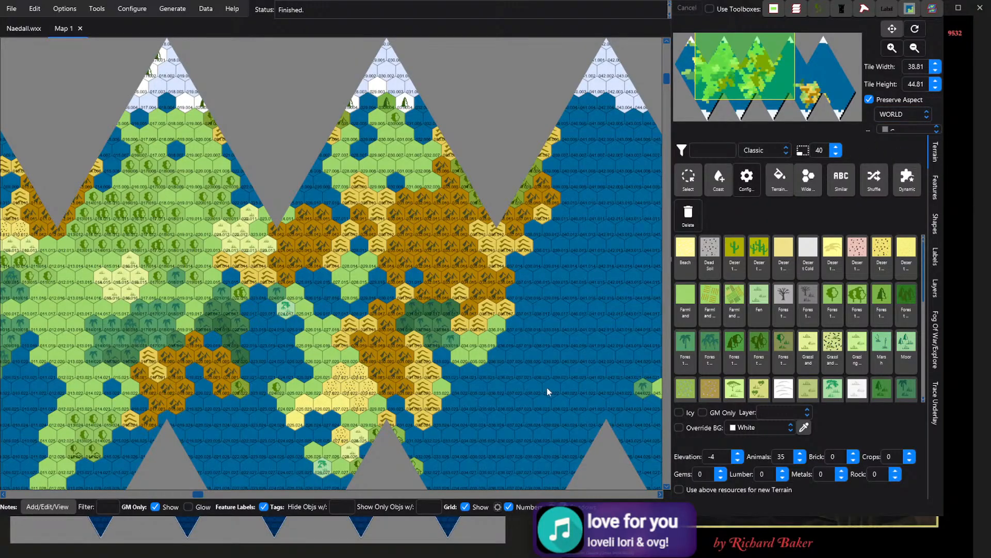
pyautogui.doubleClick(526, 327)
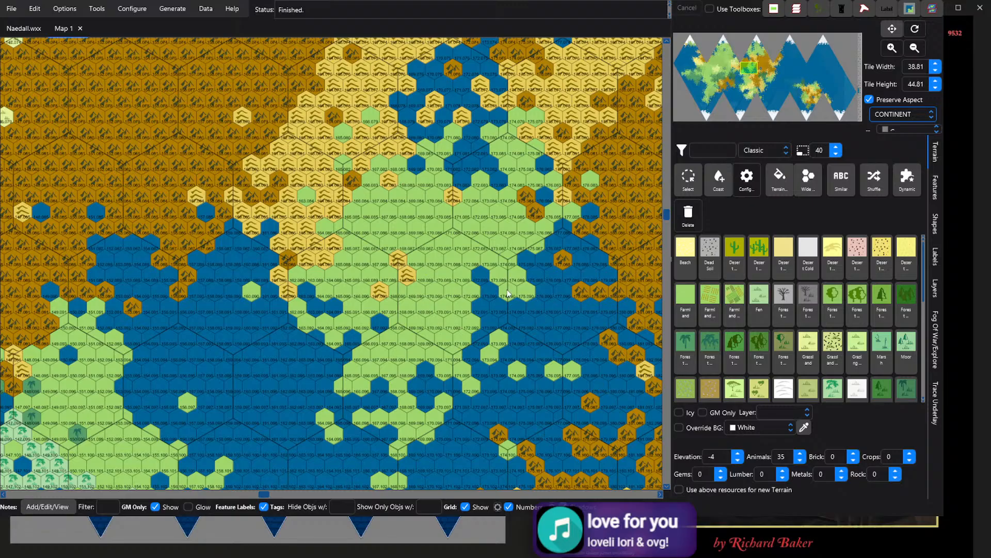
pyautogui.moveTo(805, 71); pyautogui.dragTo(723, 85)
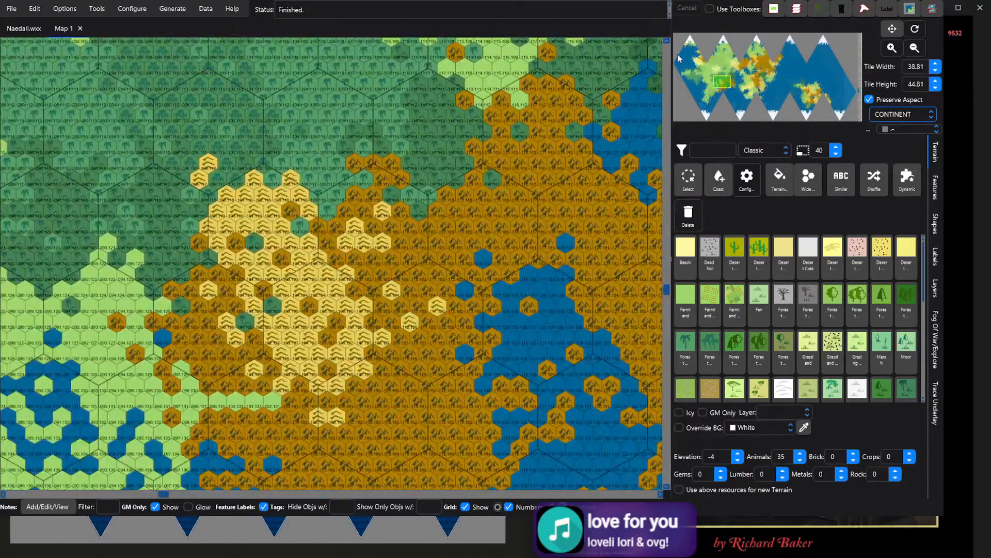
pyautogui.scroll(-4, 572, 172)
pyautogui.scroll(-3, 463, 204)
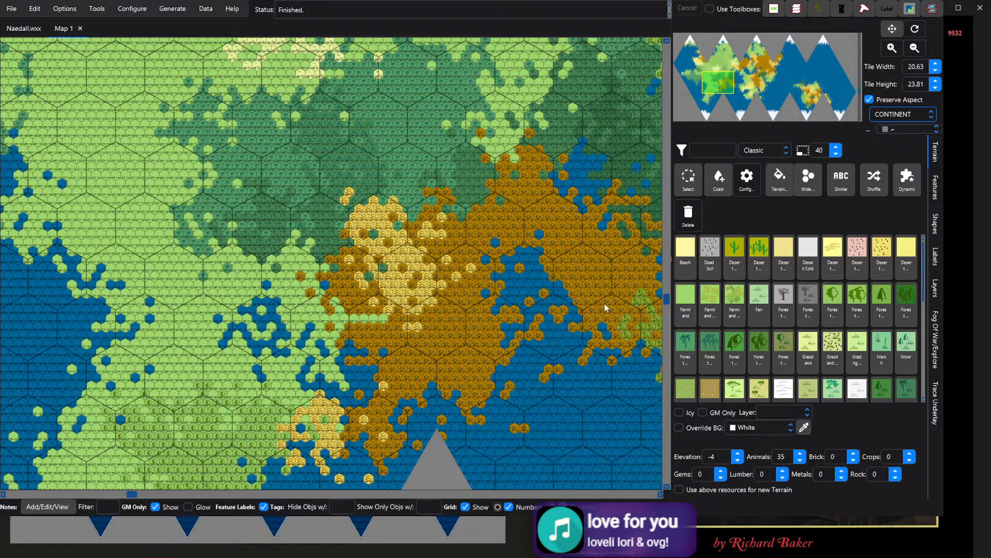
pyautogui.click(81, 29)
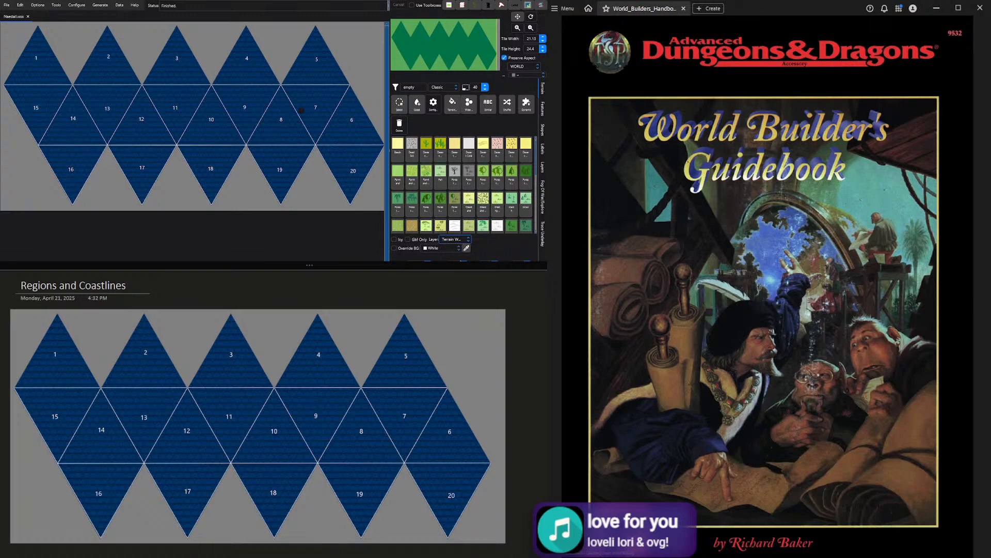
# Fill the emptied hex near triangles 7 and 8 with the darkest ocean water terrain on the Terrain Water layer
pyautogui.scroll(-1, 455, 239)
pyautogui.scroll(-1, 455, 239)
pyautogui.scroll(-5, 459, 154)
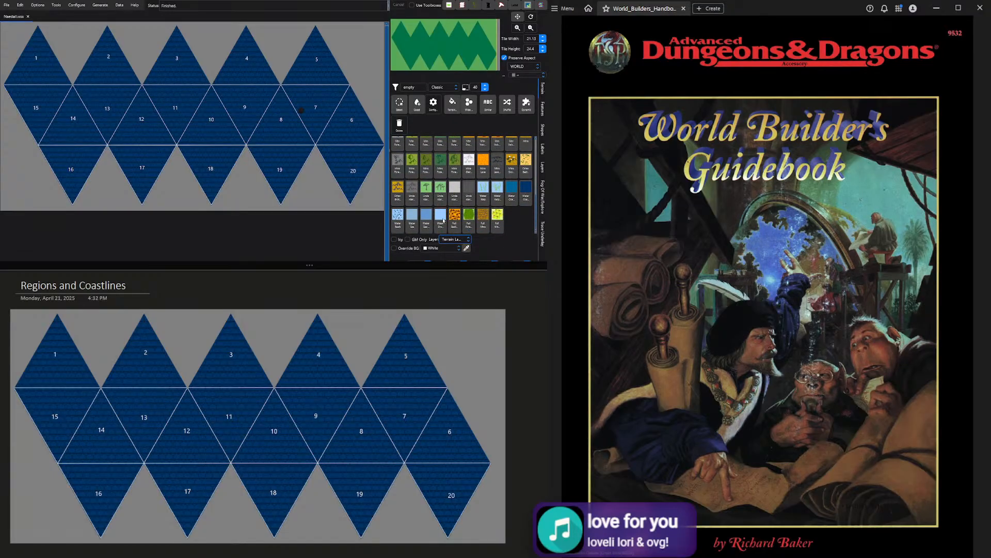
pyautogui.scroll(5, 443, 221)
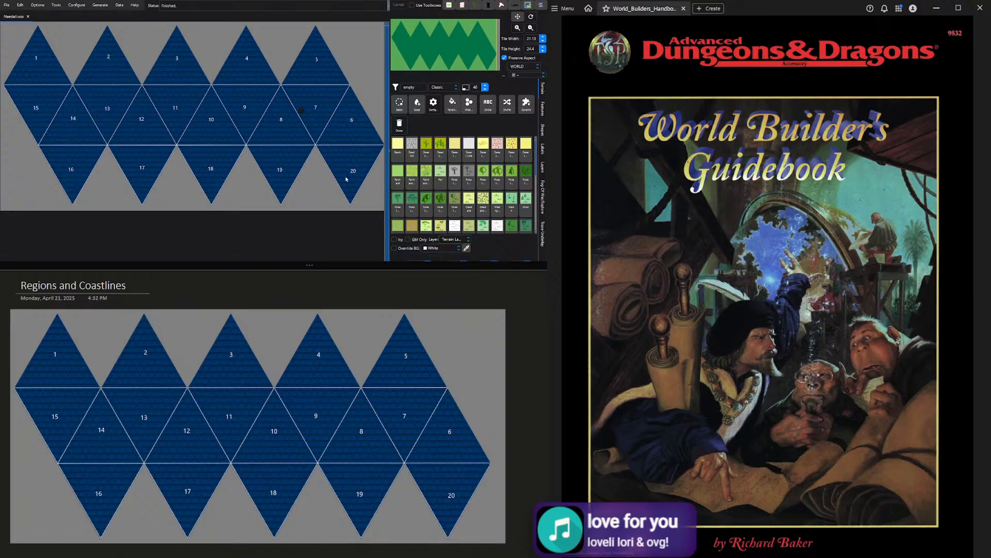
pyautogui.scroll(-2, 341, 168)
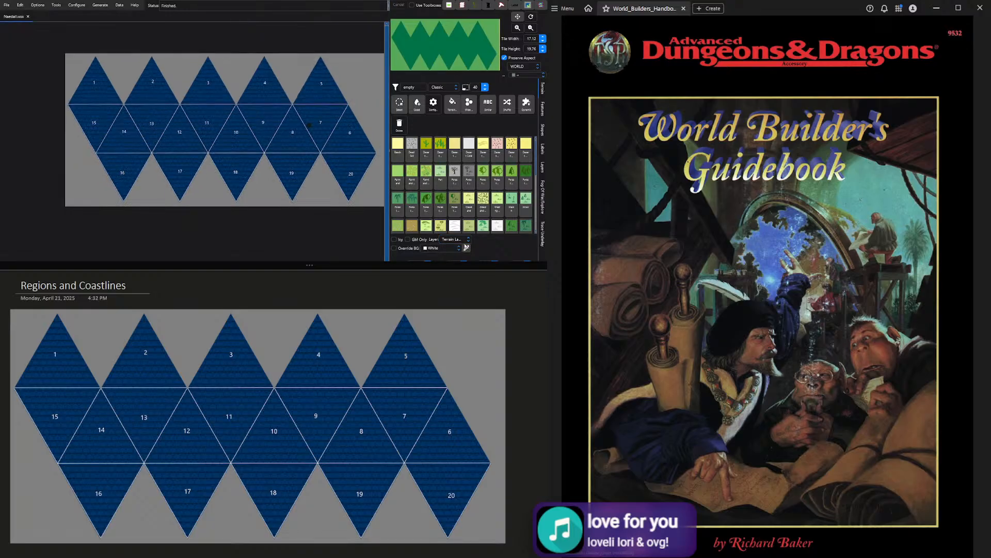
pyautogui.scroll(2, 332, 191)
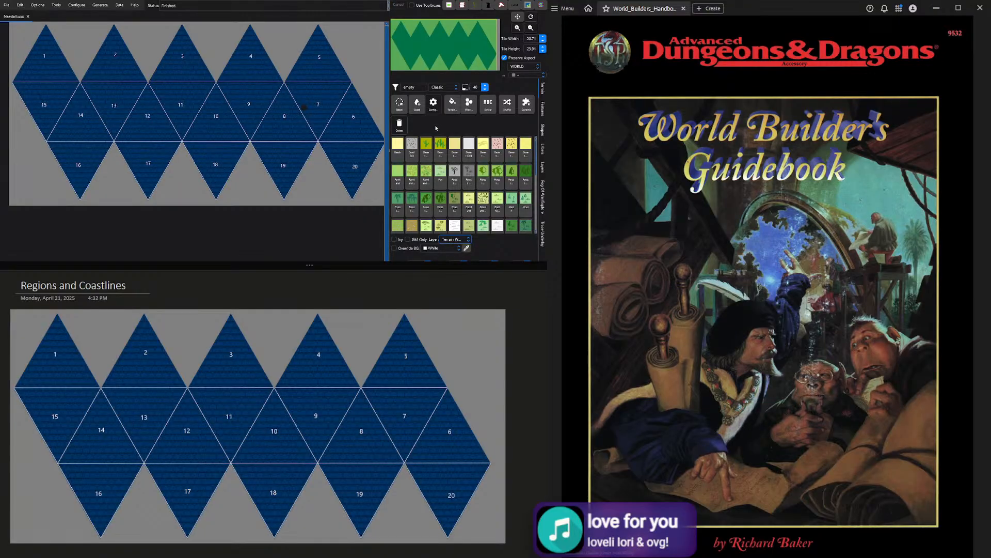
pyautogui.click(456, 110)
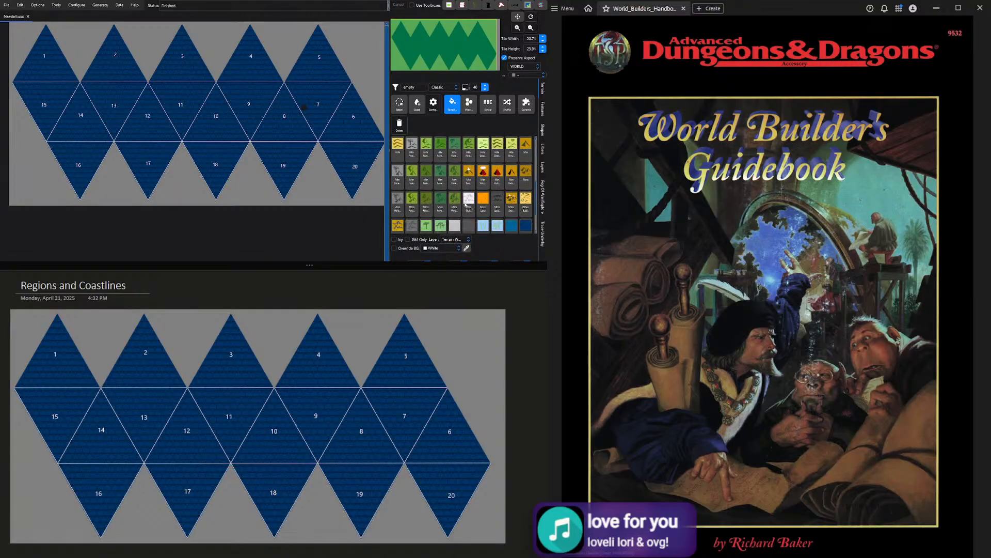
pyautogui.scroll(-5, 484, 204)
pyautogui.click(529, 190)
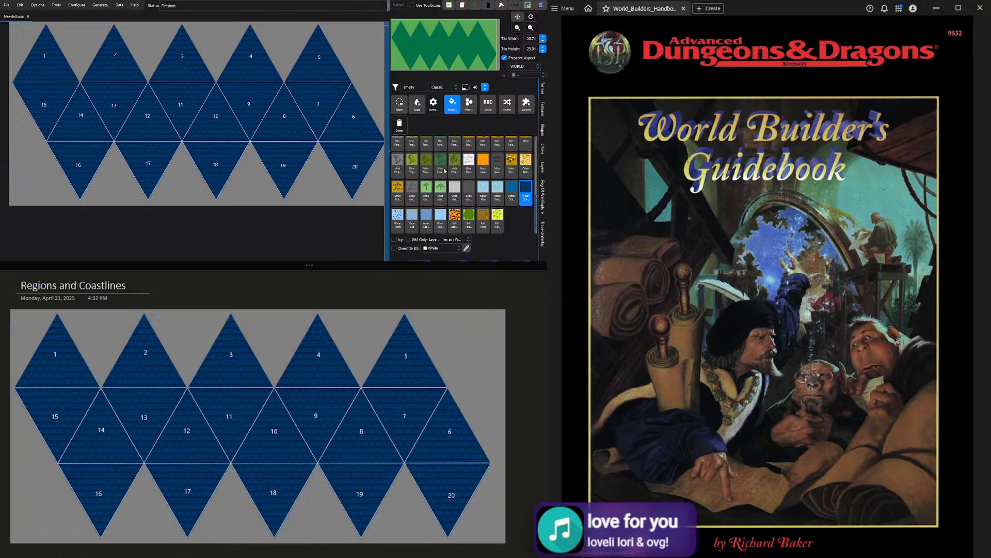
pyautogui.click(532, 185)
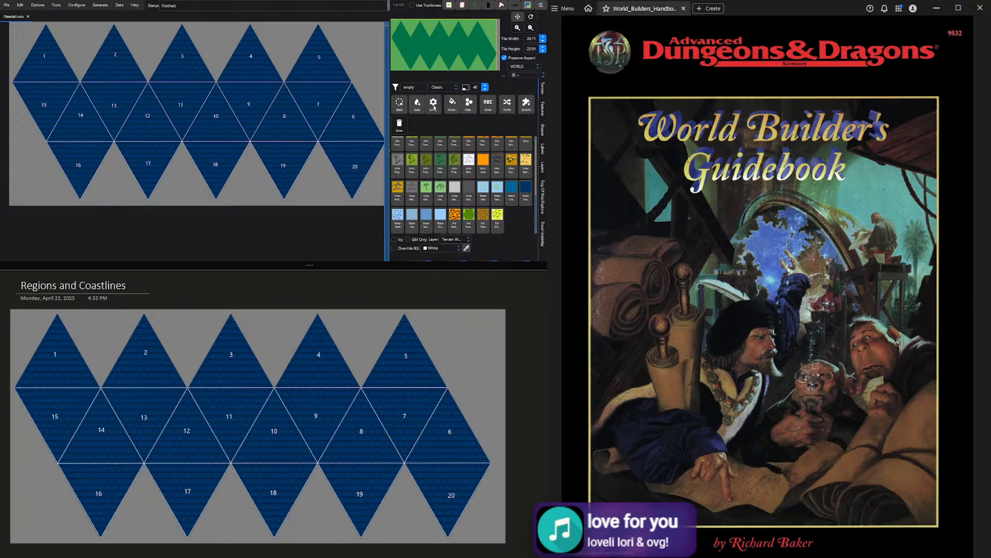
pyautogui.click(433, 105)
# Review the World Builder's Guidebook from its opening pages through World Hooks to Table 2: World Shape and Form
pyautogui.scroll(-3, 772, 135)
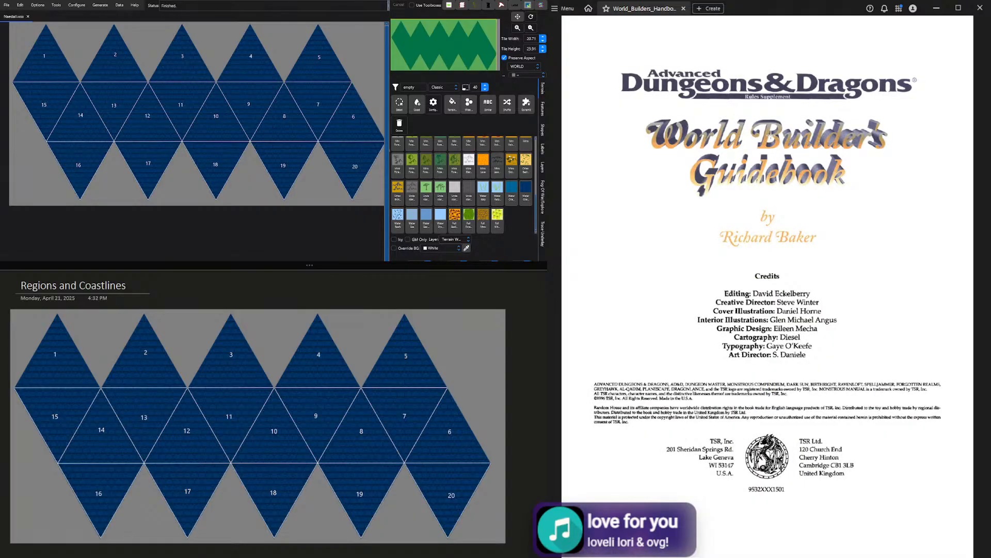
pyautogui.scroll(-3, 777, 147)
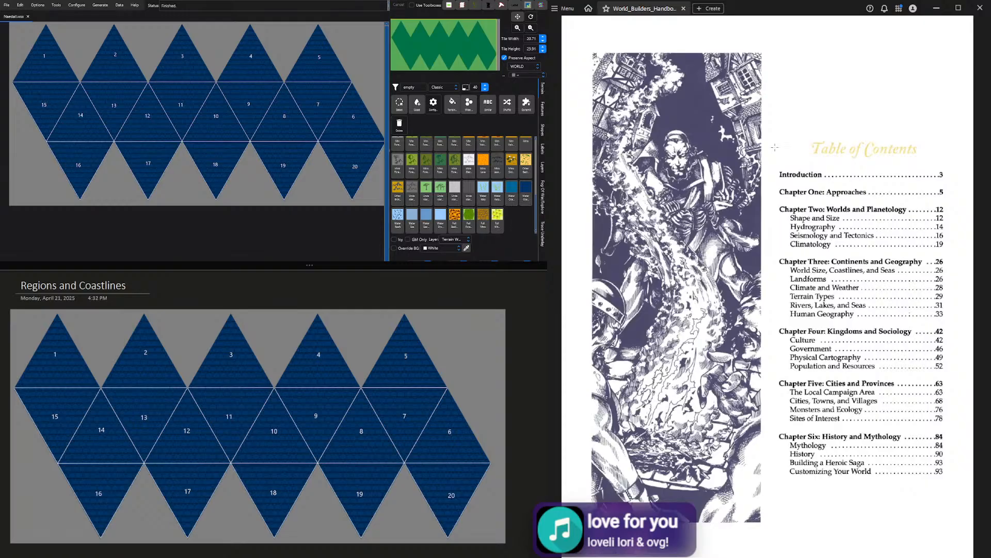
pyautogui.scroll(-3, 759, 152)
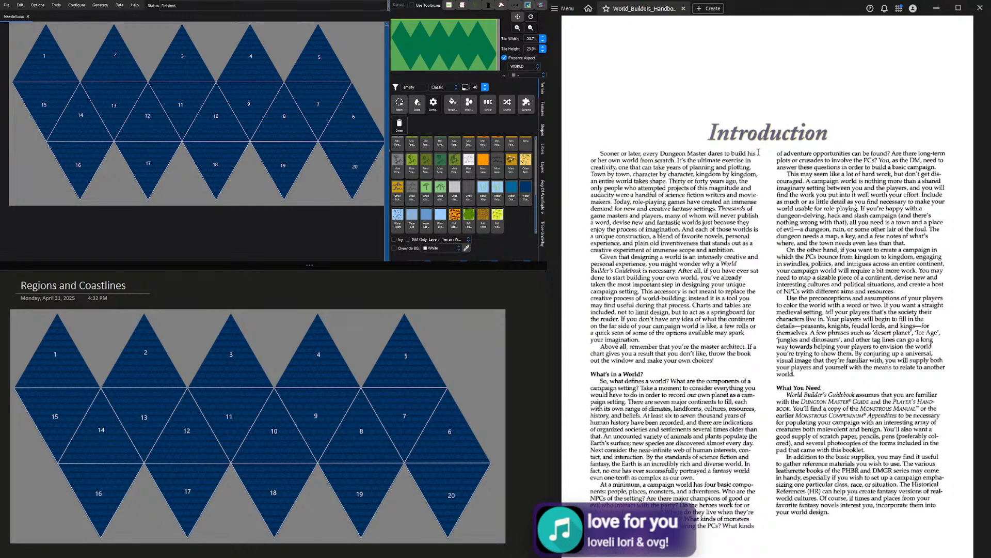
pyautogui.scroll(-3, 758, 152)
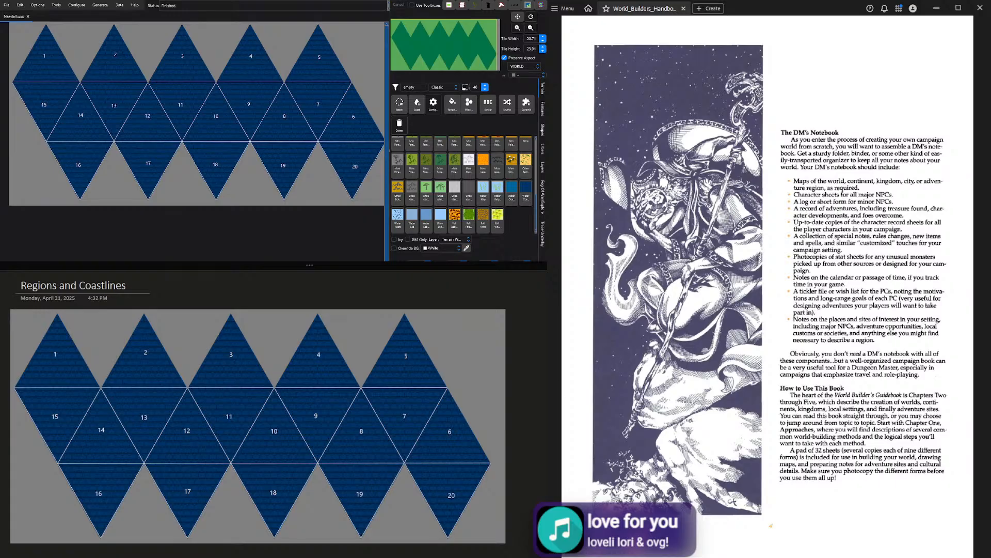
pyautogui.scroll(-8, 769, 287)
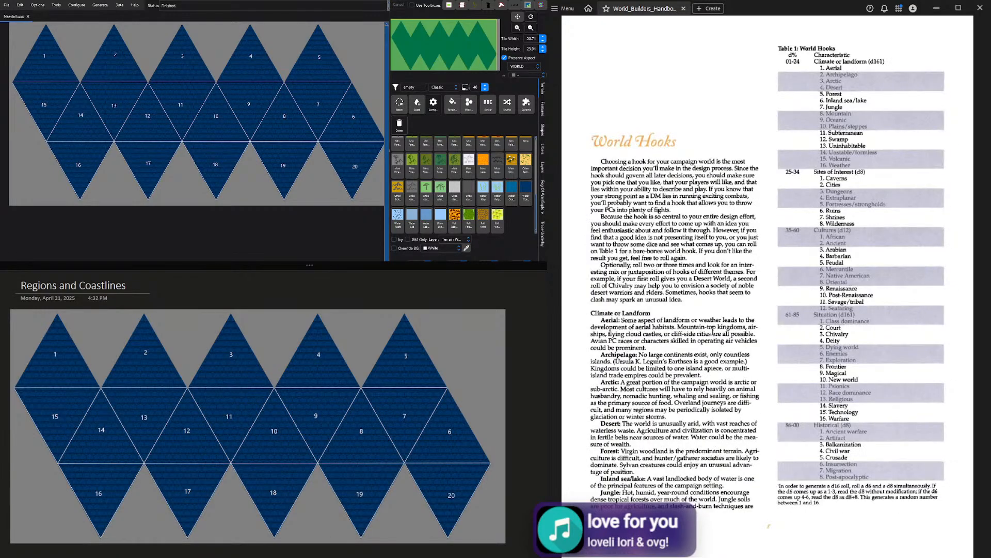
pyautogui.scroll(-3, 711, 330)
pyautogui.scroll(-3, 723, 271)
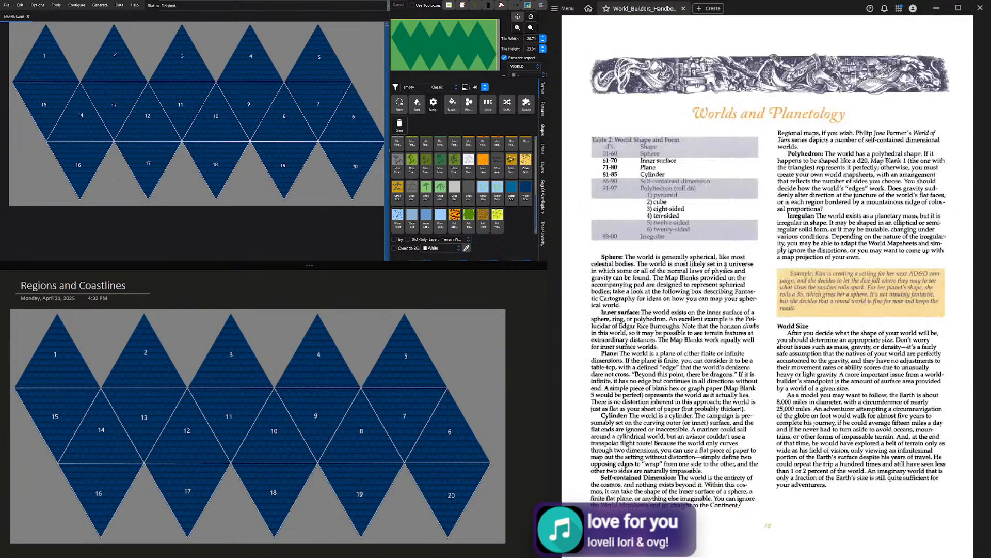
pyautogui.scroll(6, 706, 185)
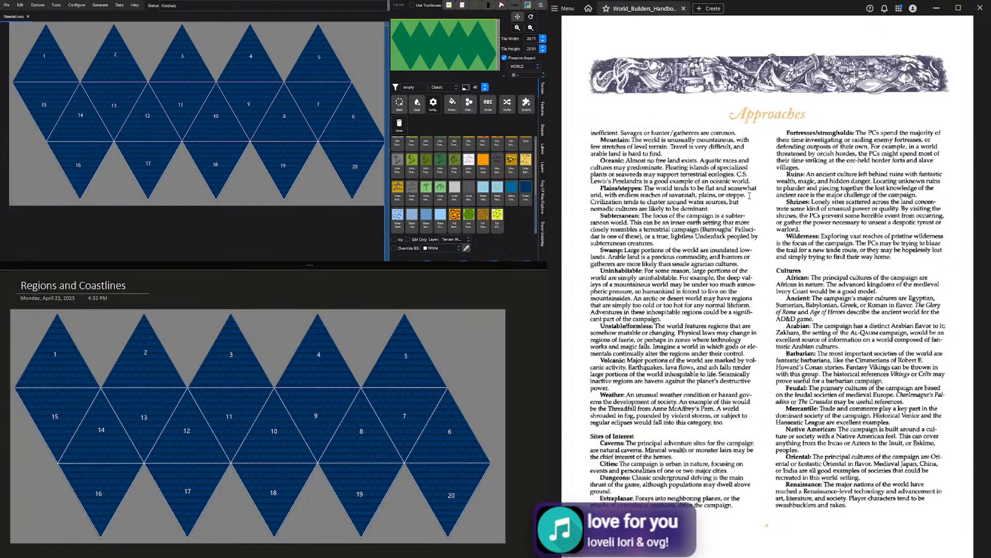
pyautogui.scroll(-3, 740, 193)
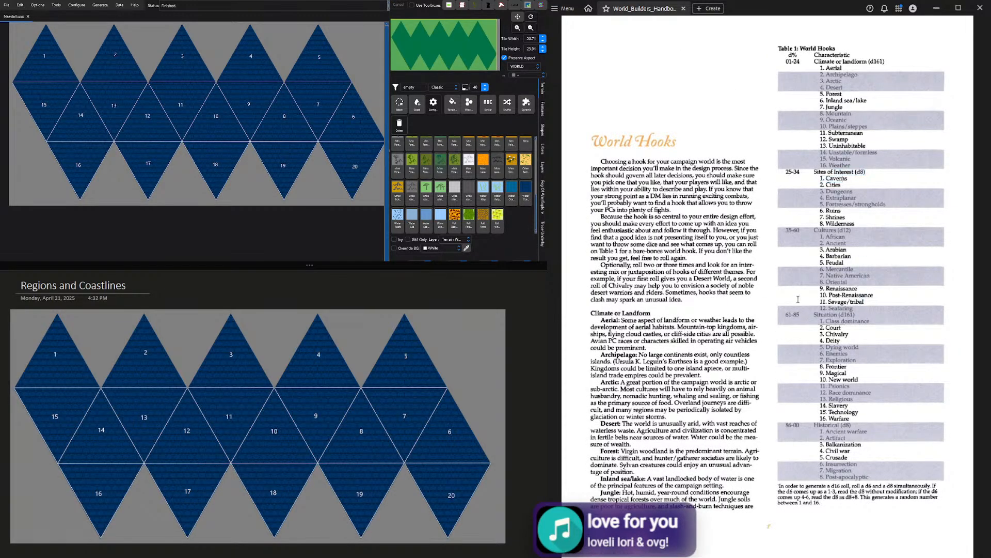
pyautogui.scroll(-3, 772, 258)
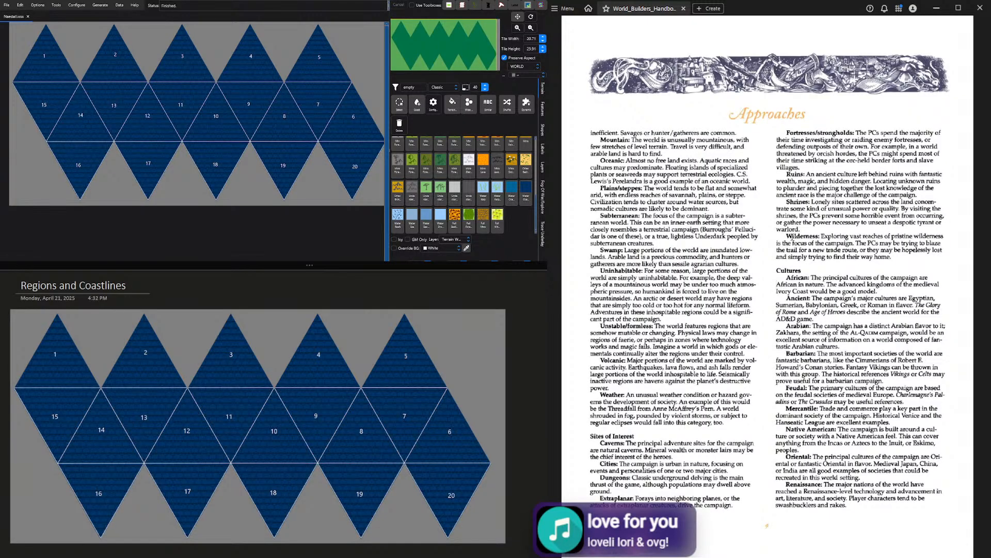
pyautogui.scroll(-6, 791, 223)
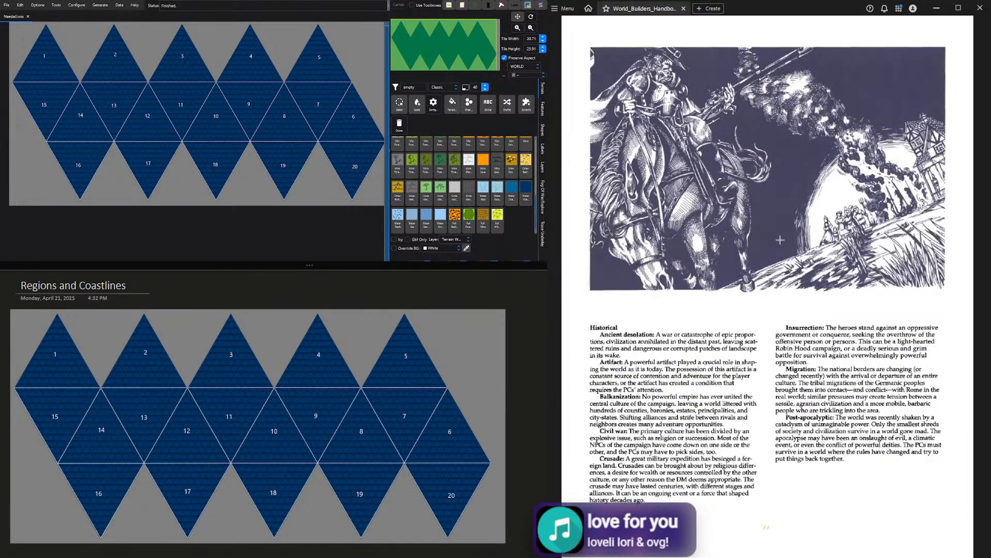
pyautogui.scroll(-3, 771, 250)
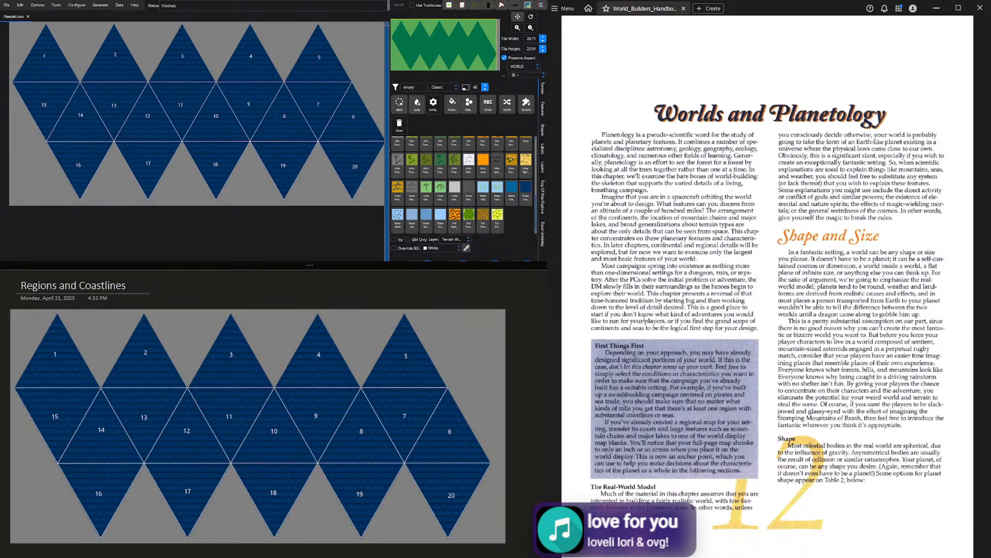
pyautogui.scroll(-3, 825, 248)
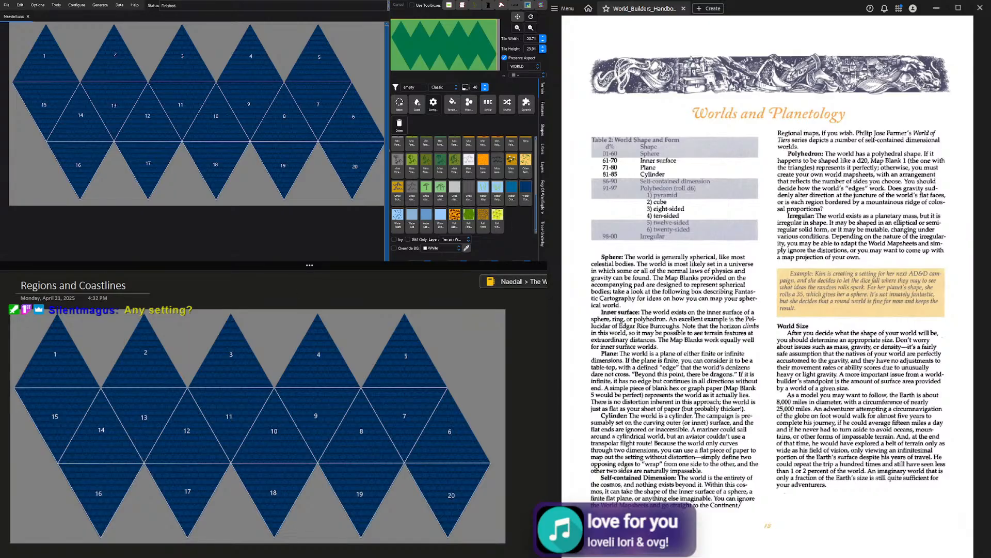
# Switch to the campaign notes and go back past Worldographer Map Settings to the Planetology page
pyautogui.hotkey('ctrl', 'pageup')
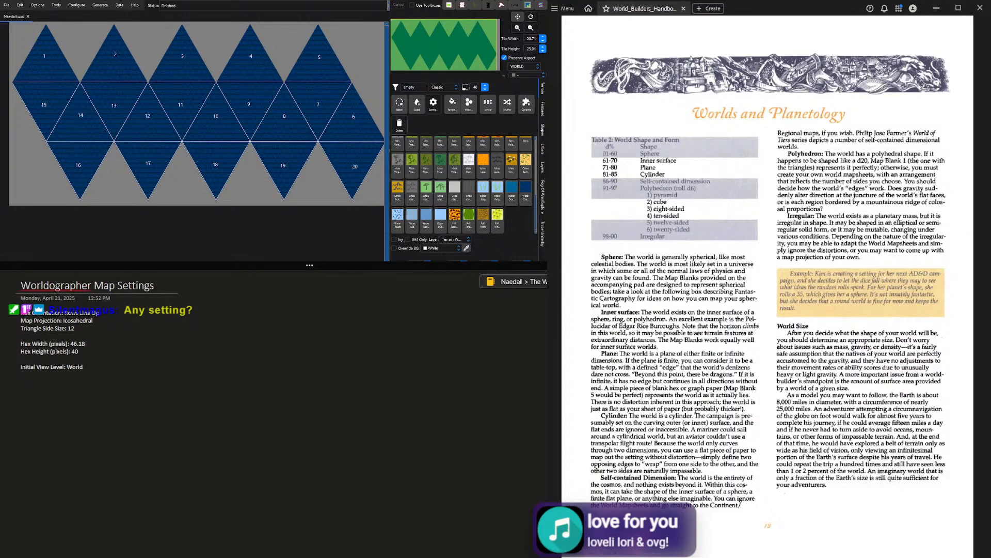
pyautogui.hotkey('ctrl', 'pageup')
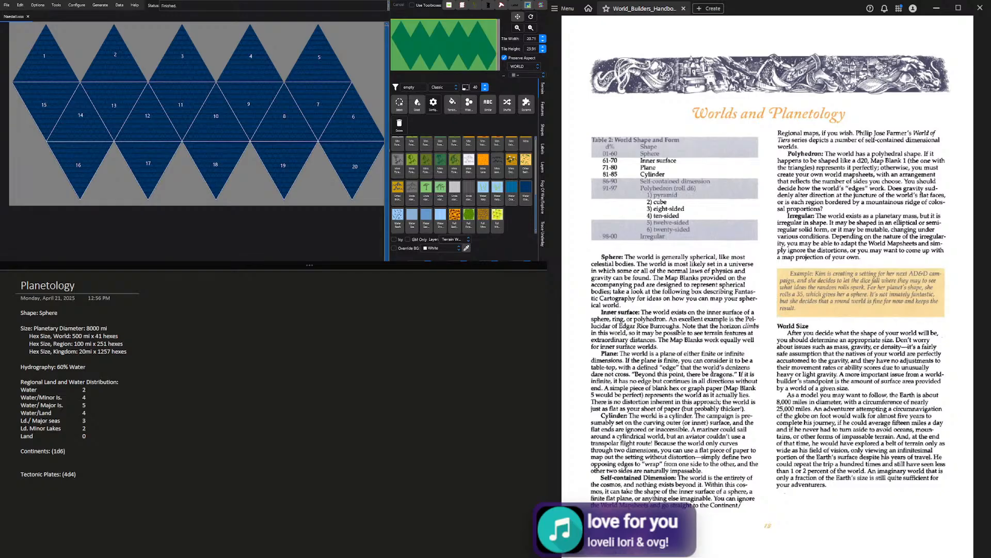
# Review Table 3: World Size for the 8,000-mile diameter and region hex sizes, and Table 4: World Hydrography in the guidebook
pyautogui.scroll(-3, 767, 284)
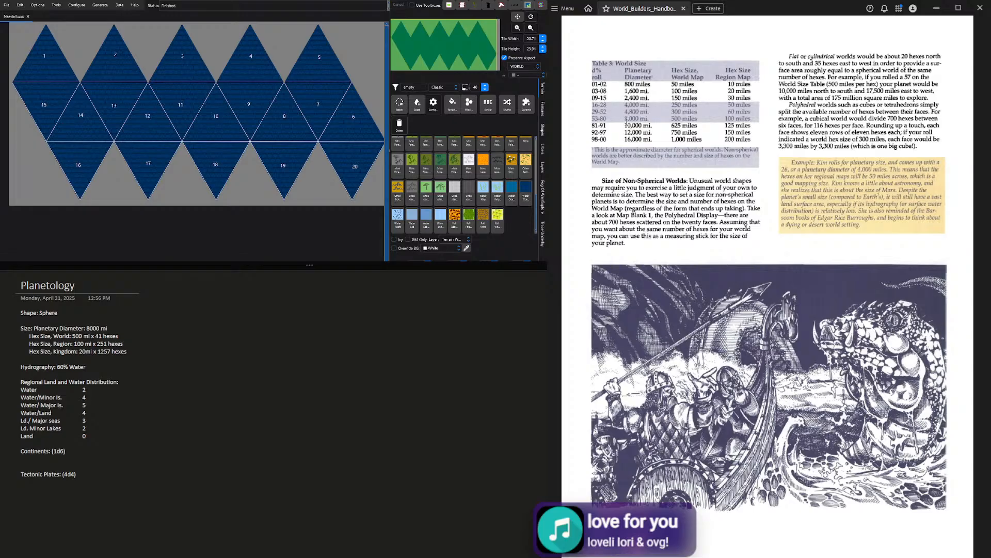
pyautogui.moveTo(625, 118); pyautogui.dragTo(647, 122)
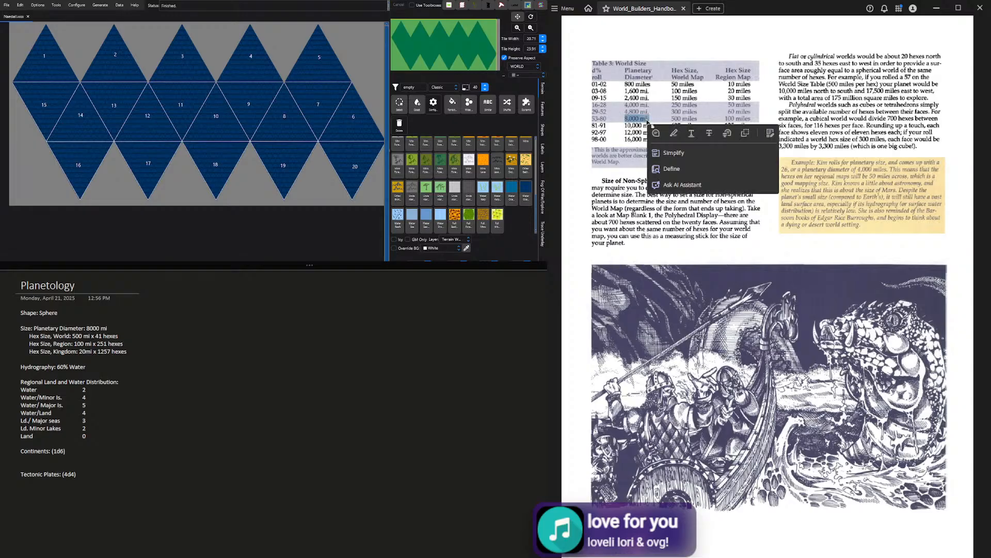
pyautogui.click(828, 128)
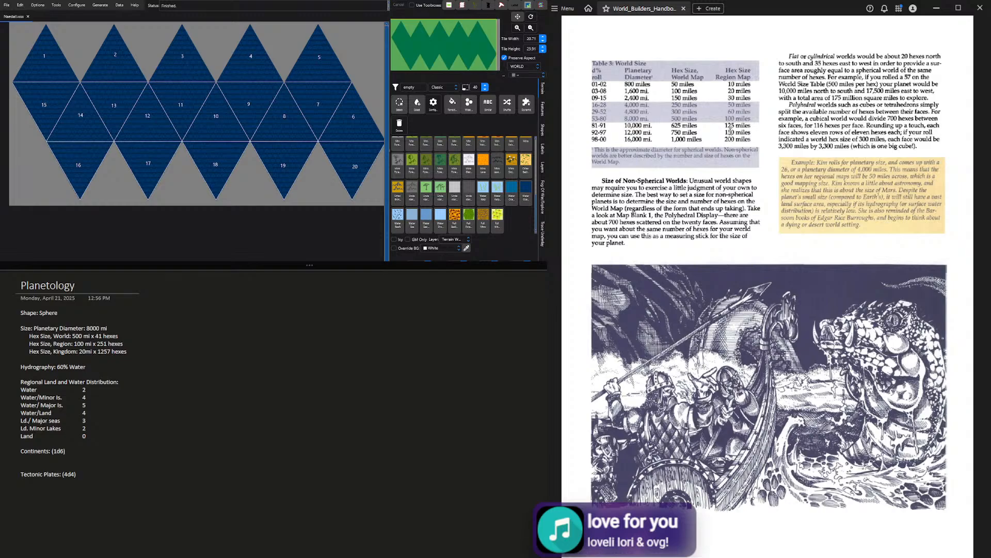
pyautogui.moveTo(735, 127); pyautogui.dragTo(748, 119)
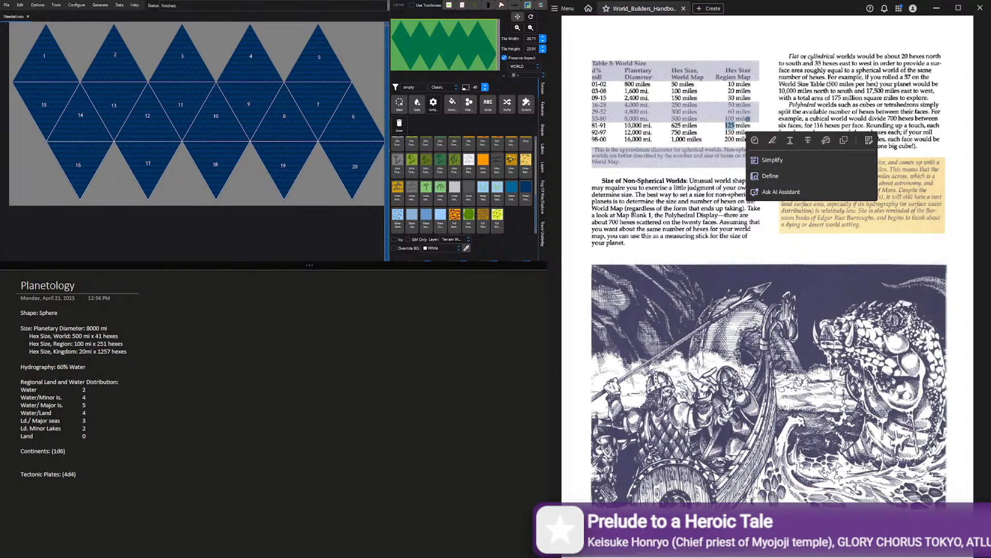
pyautogui.click(741, 292)
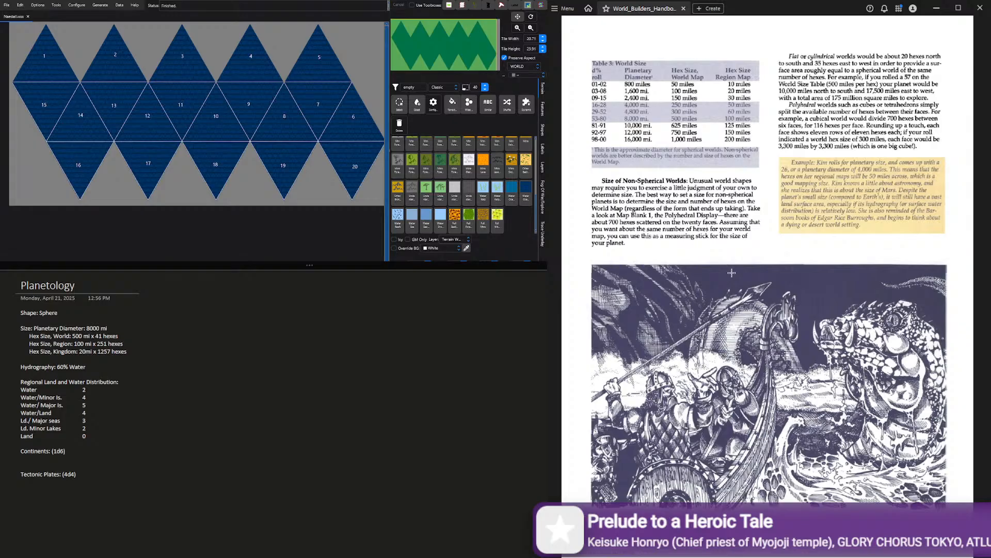
pyautogui.scroll(-3, 732, 273)
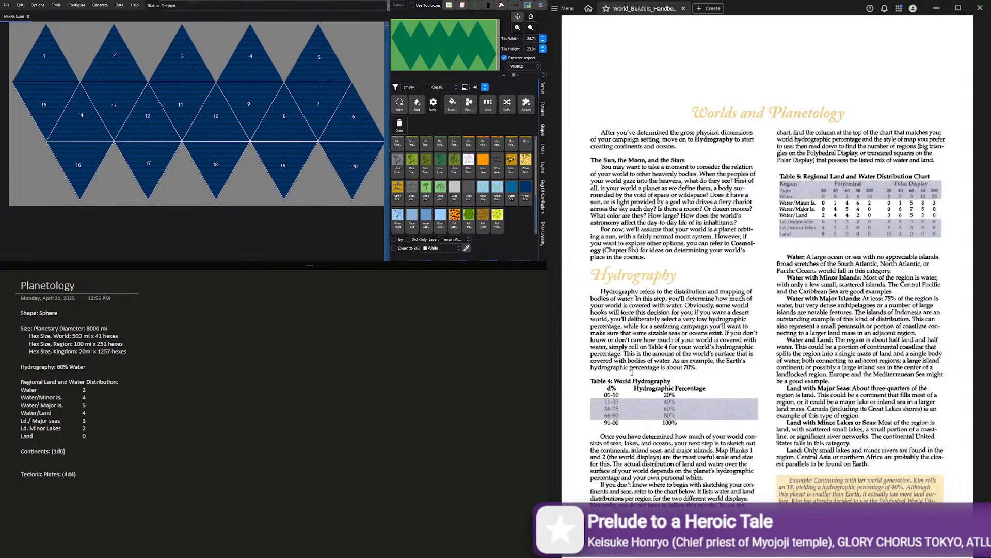
pyautogui.moveTo(669, 409); pyautogui.dragTo(634, 388)
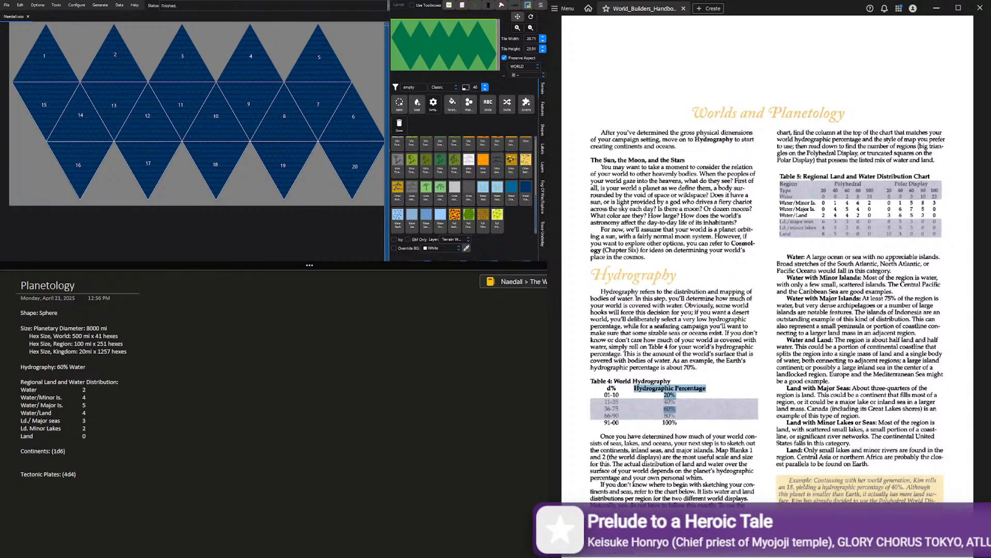
# On the Regions and Coastlines page, handwrite "water" in triangles 14 and 13 and "water/minor islands" in triangle 9, crossing off the water entry
pyautogui.hotkey('ctrl', 'pagedown')
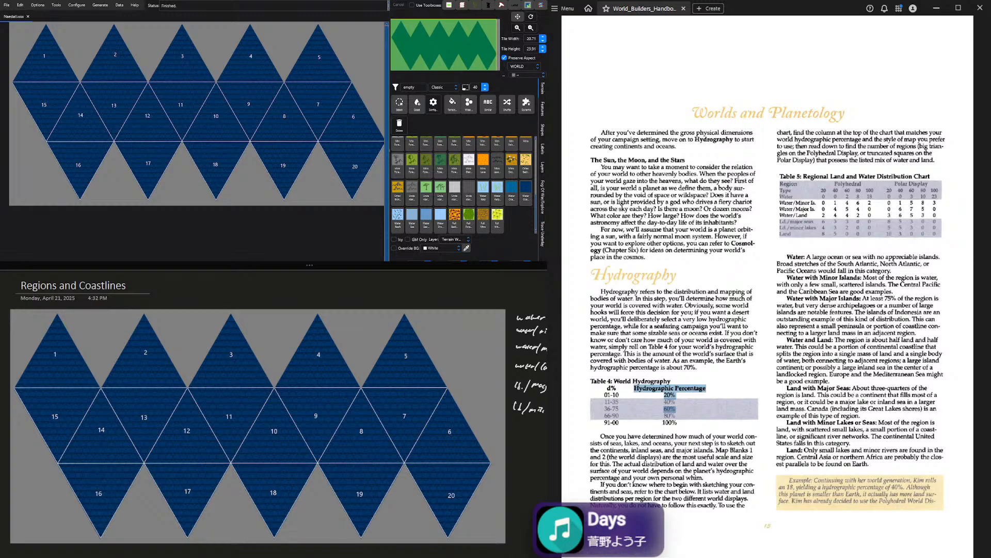
pyautogui.moveTo(83, 441); pyautogui.dragTo(117, 437)
pyautogui.moveTo(132, 406); pyautogui.dragTo(165, 400)
pyautogui.moveTo(514, 319); pyautogui.dragTo(548, 317)
pyautogui.moveTo(296, 398)
pyautogui.mouseDown()
pyautogui.moveTo(325, 395)
pyautogui.moveTo(308, 408)
pyautogui.moveTo(327, 406)
pyautogui.moveTo(314, 422)
pyautogui.moveTo(327, 418)
pyautogui.mouseUp()
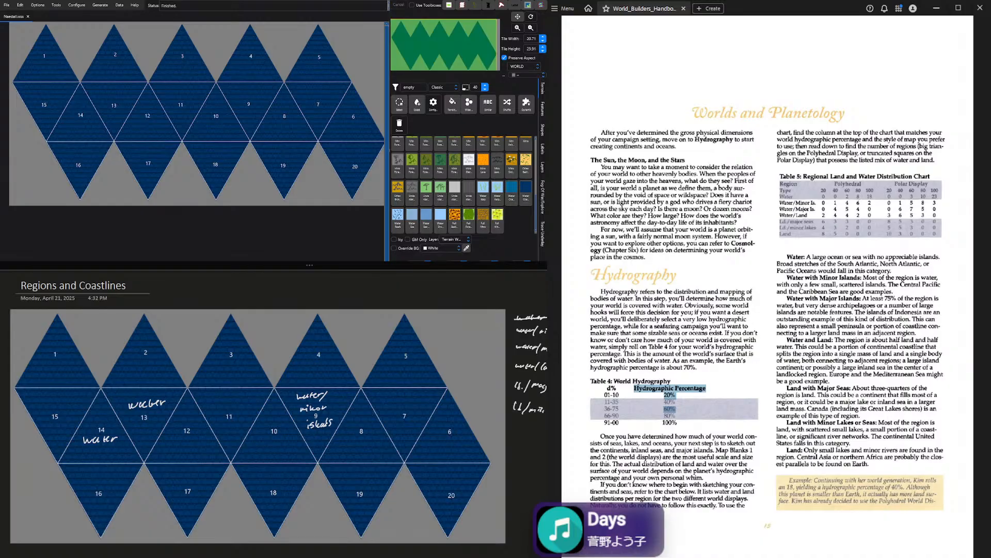
# Handwrite "water/minor" in triangles 19, 11 and 3 of the region map
pyautogui.moveTo(344, 475)
pyautogui.mouseDown()
pyautogui.moveTo(366, 473)
pyautogui.moveTo(347, 488)
pyautogui.moveTo(372, 485)
pyautogui.mouseUp()
pyautogui.moveTo(225, 401)
pyautogui.mouseDown()
pyautogui.moveTo(238, 405)
pyautogui.moveTo(220, 415)
pyautogui.moveTo(230, 418)
pyautogui.mouseUp()
pyautogui.moveTo(235, 413); pyautogui.dragTo(235, 413)
pyautogui.moveTo(238, 417); pyautogui.dragTo(244, 412)
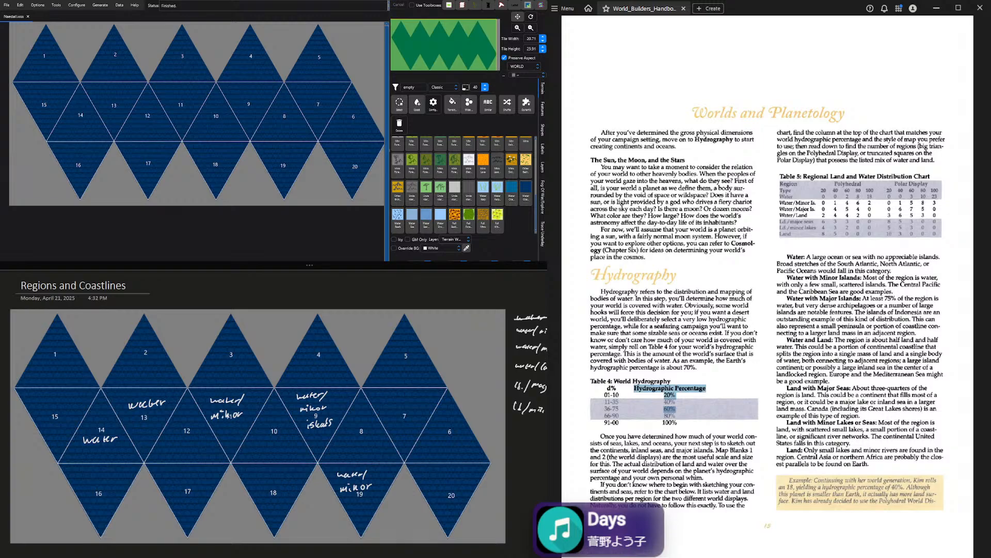
pyautogui.moveTo(228, 347); pyautogui.dragTo(228, 351)
pyautogui.moveTo(230, 351)
pyautogui.mouseDown()
pyautogui.moveTo(234, 343)
pyautogui.moveTo(223, 371)
pyautogui.moveTo(232, 370)
pyautogui.mouseUp()
pyautogui.moveTo(235, 364); pyautogui.dragTo(238, 365)
# Move the "water" label from triangle 13 to triangle 10 and cross off the water/minor islands entry in the list
pyautogui.hotkey('ctrl', 'z')
pyautogui.moveTo(261, 418); pyautogui.dragTo(290, 420)
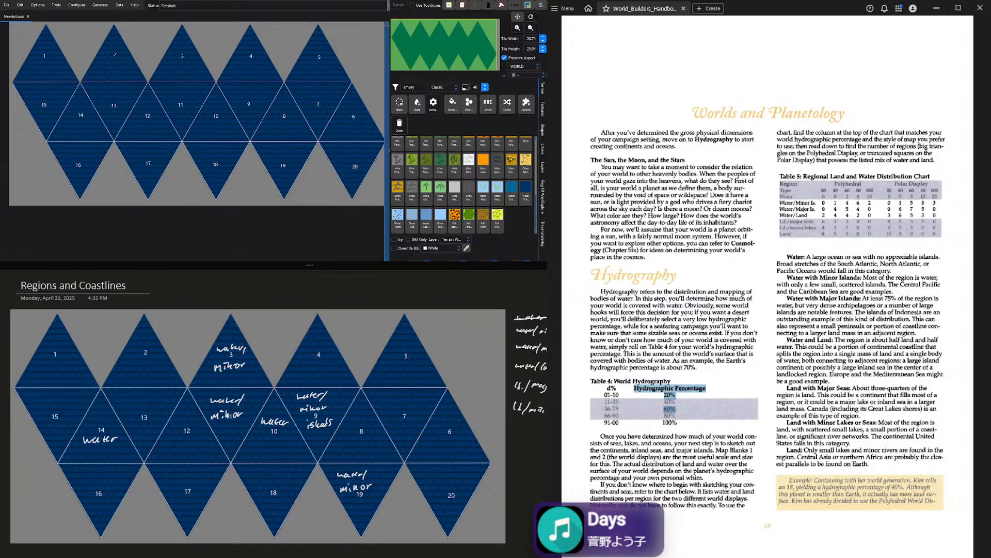
pyautogui.moveTo(518, 334); pyautogui.dragTo(547, 333)
# Handwrite "water/major" in triangles 1, 6 and 12 of the region map
pyautogui.moveTo(53, 341)
pyautogui.mouseDown()
pyautogui.moveTo(72, 336)
pyautogui.moveTo(46, 361)
pyautogui.moveTo(68, 357)
pyautogui.mouseUp()
pyautogui.moveTo(435, 425)
pyautogui.mouseDown()
pyautogui.moveTo(462, 422)
pyautogui.moveTo(439, 442)
pyautogui.moveTo(445, 451)
pyautogui.mouseUp()
pyautogui.moveTo(454, 440); pyautogui.dragTo(457, 442)
pyautogui.moveTo(186, 419)
pyautogui.mouseDown()
pyautogui.moveTo(196, 416)
pyautogui.moveTo(178, 438)
pyautogui.mouseUp()
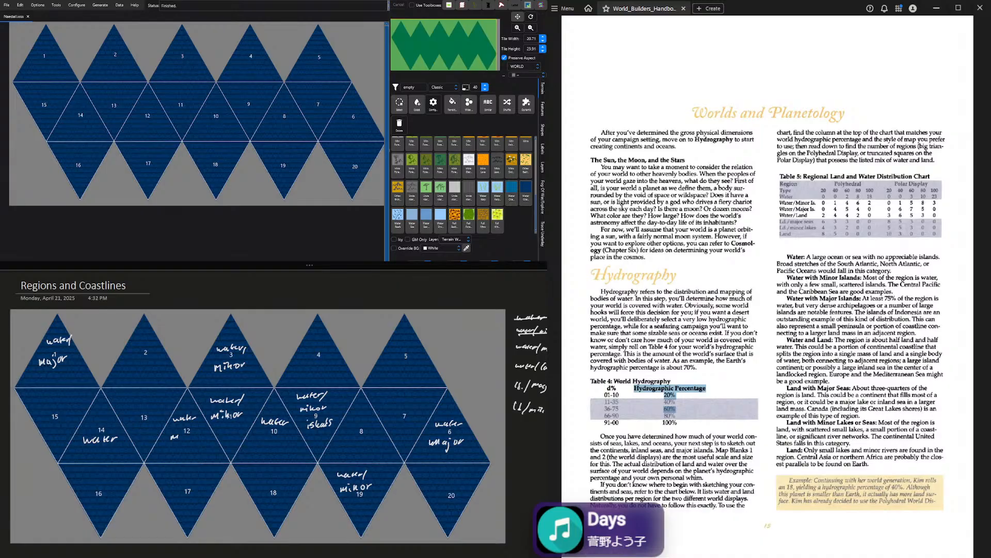
pyautogui.moveTo(180, 436); pyautogui.dragTo(201, 432)
# Handwrite "water/major" in triangles 4 and 13, and cross off the water/major islands entry in the list
pyautogui.moveTo(299, 348)
pyautogui.mouseDown()
pyautogui.moveTo(325, 346)
pyautogui.moveTo(303, 368)
pyautogui.mouseUp()
pyautogui.moveTo(306, 368); pyautogui.dragTo(313, 374)
pyautogui.moveTo(123, 401)
pyautogui.mouseDown()
pyautogui.moveTo(154, 395)
pyautogui.moveTo(142, 418)
pyautogui.mouseUp()
pyautogui.moveTo(146, 413); pyautogui.dragTo(142, 423)
pyautogui.moveTo(151, 412); pyautogui.dragTo(162, 409)
pyautogui.moveTo(520, 347); pyautogui.dragTo(548, 347)
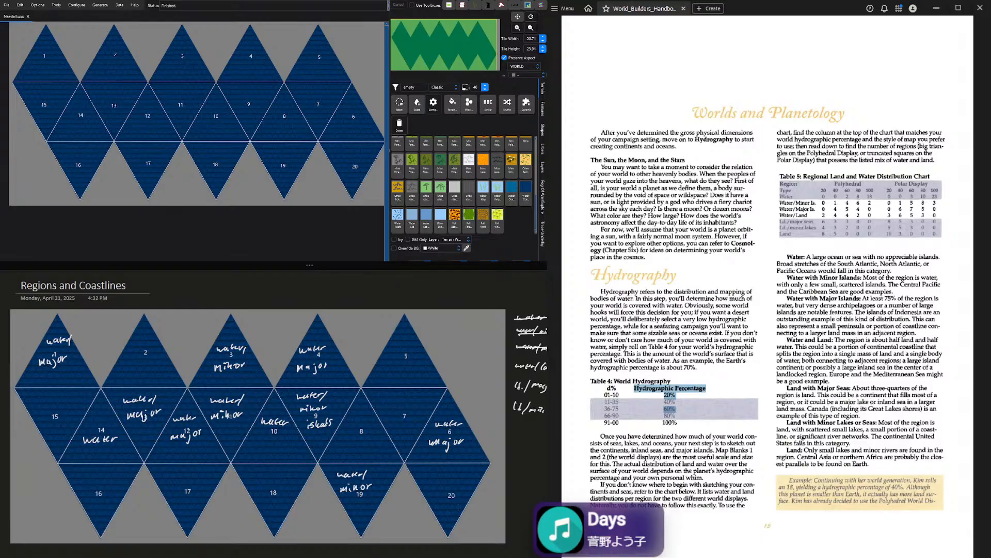
# Handwrite "water/land" in triangles 20 and 5 of the region map
pyautogui.moveTo(425, 475); pyautogui.dragTo(464, 467)
pyautogui.moveTo(437, 490)
pyautogui.mouseDown()
pyautogui.moveTo(435, 500)
pyautogui.moveTo(453, 499)
pyautogui.mouseUp()
pyautogui.moveTo(458, 495); pyautogui.dragTo(460, 500)
pyautogui.moveTo(394, 341); pyautogui.dragTo(415, 342)
pyautogui.moveTo(412, 345); pyautogui.dragTo(424, 343)
pyautogui.moveTo(424, 348)
pyautogui.mouseDown()
pyautogui.moveTo(428, 339)
pyautogui.moveTo(389, 367)
pyautogui.moveTo(414, 369)
pyautogui.mouseUp()
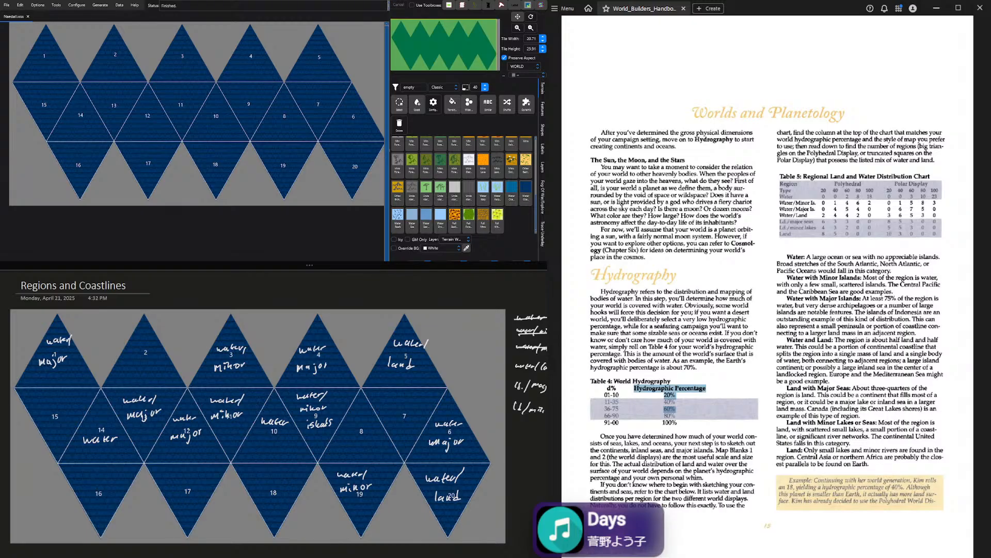
# Handwrite "water/land" in triangles 15 and 17, and cross off the water/land entry in the list
pyautogui.moveTo(33, 400)
pyautogui.mouseDown()
pyautogui.moveTo(72, 397)
pyautogui.moveTo(44, 426)
pyautogui.mouseUp()
pyautogui.moveTo(55, 420); pyautogui.dragTo(63, 425)
pyautogui.moveTo(69, 415); pyautogui.dragTo(70, 426)
pyautogui.moveTo(165, 475); pyautogui.dragTo(198, 481)
pyautogui.moveTo(176, 495); pyautogui.dragTo(197, 488)
pyautogui.moveTo(515, 367); pyautogui.dragTo(547, 365)
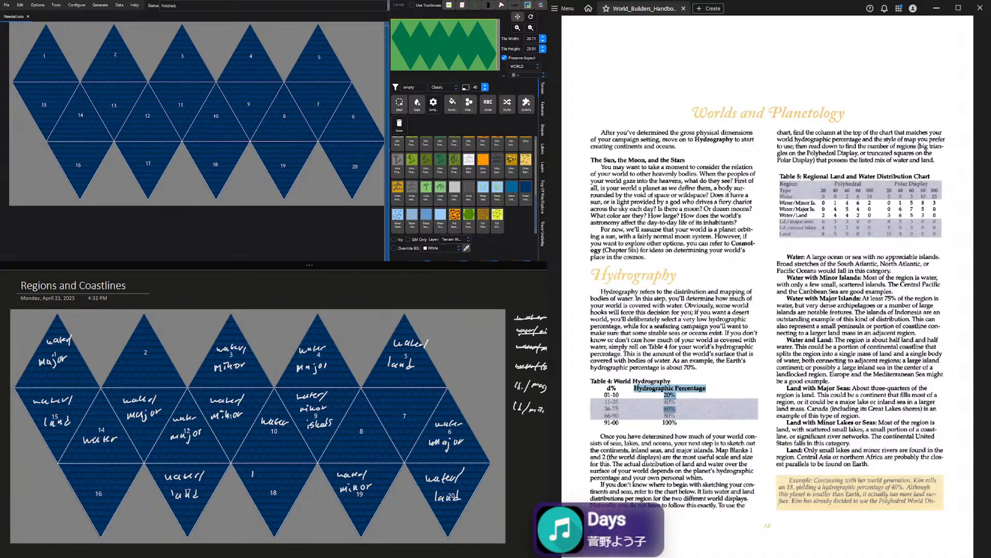
# Handwrite "land/major sea" in triangles 18 and 16, and "land/major" in triangle 2
pyautogui.moveTo(255, 476)
pyautogui.mouseDown()
pyautogui.moveTo(278, 474)
pyautogui.moveTo(267, 498)
pyautogui.mouseUp()
pyautogui.moveTo(273, 493); pyautogui.dragTo(269, 504)
pyautogui.moveTo(279, 491); pyautogui.dragTo(290, 494)
pyautogui.moveTo(87, 478)
pyautogui.mouseDown()
pyautogui.moveTo(118, 475)
pyautogui.moveTo(93, 498)
pyautogui.moveTo(107, 496)
pyautogui.moveTo(102, 490)
pyautogui.moveTo(111, 510)
pyautogui.mouseUp()
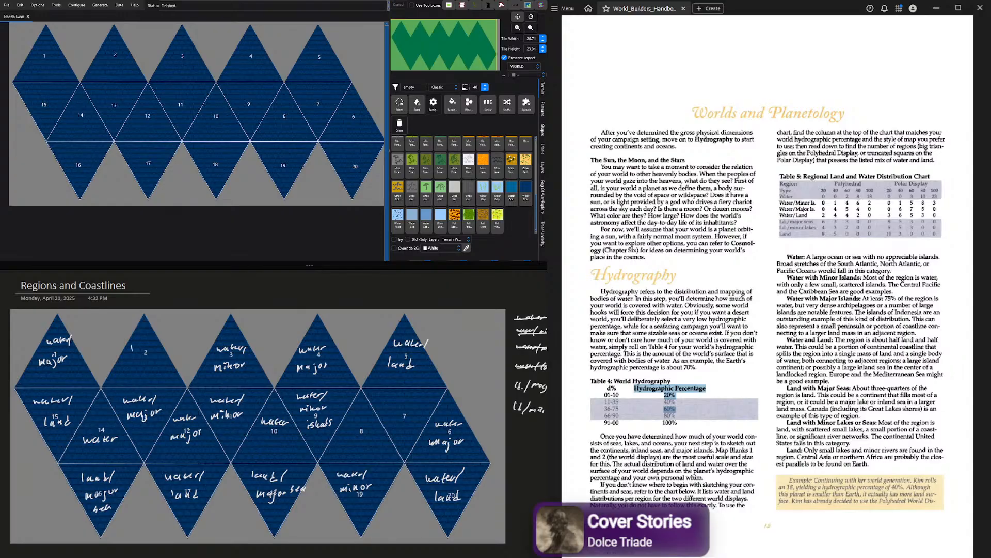
pyautogui.moveTo(139, 348)
pyautogui.mouseDown()
pyautogui.moveTo(159, 348)
pyautogui.moveTo(135, 364)
pyautogui.moveTo(145, 376)
pyautogui.moveTo(162, 362)
pyautogui.mouseUp()
# Handwrite "land/minor" in triangles 8 and 7, and cross off the remaining land entries in the list
pyautogui.moveTo(353, 408)
pyautogui.mouseDown()
pyautogui.moveTo(352, 419)
pyautogui.moveTo(369, 407)
pyautogui.moveTo(351, 445)
pyautogui.moveTo(362, 441)
pyautogui.mouseUp()
pyautogui.moveTo(362, 440); pyautogui.dragTo(373, 439)
pyautogui.moveTo(393, 392)
pyautogui.mouseDown()
pyautogui.moveTo(390, 403)
pyautogui.moveTo(411, 405)
pyautogui.mouseUp()
pyautogui.moveTo(392, 423); pyautogui.dragTo(425, 410)
pyautogui.moveTo(517, 388)
pyautogui.mouseDown()
pyautogui.moveTo(547, 385)
pyautogui.moveTo(548, 400)
pyautogui.mouseUp()
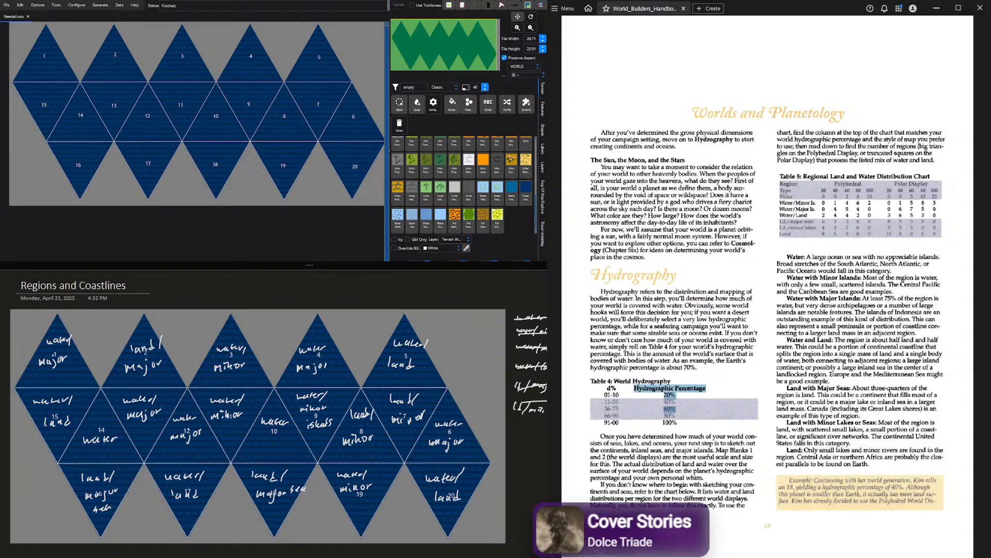
# Read the guidebook's definitions of the Water, Water with Minor or Major Islands, and Water and Land region types
pyautogui.moveTo(942, 256); pyautogui.dragTo(903, 256)
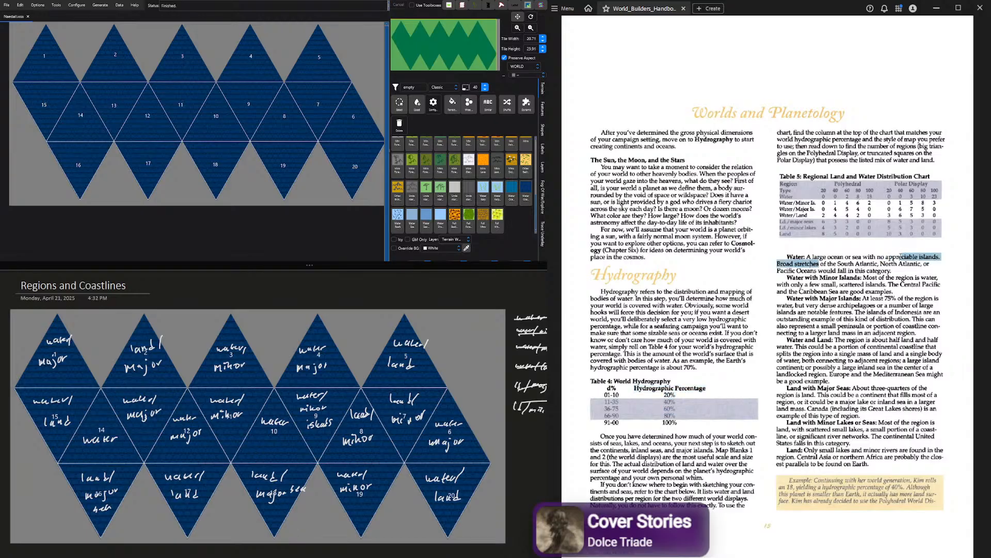
pyautogui.click(791, 291)
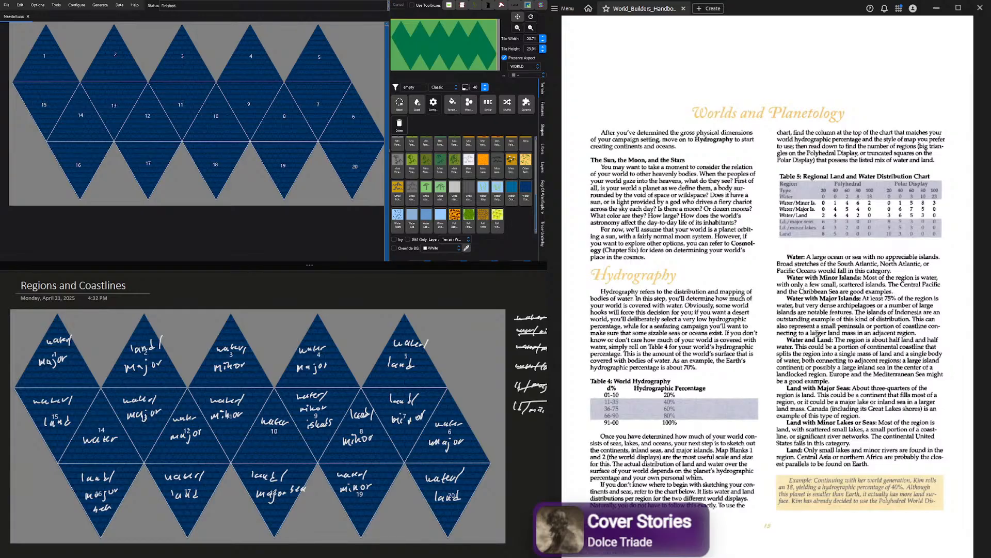
pyautogui.moveTo(839, 346); pyautogui.dragTo(897, 346)
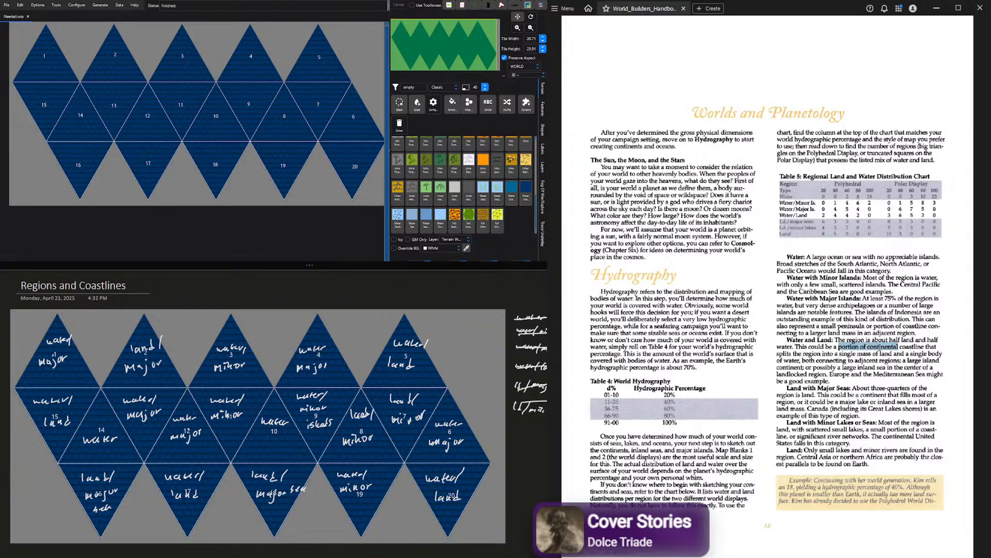
pyautogui.moveTo(787, 340); pyautogui.dragTo(832, 340)
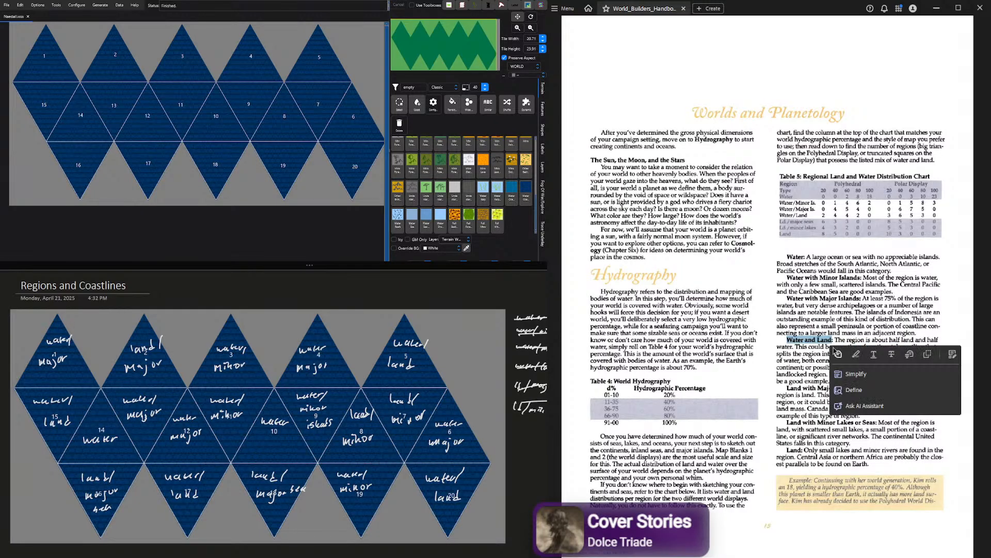
pyautogui.click(814, 340)
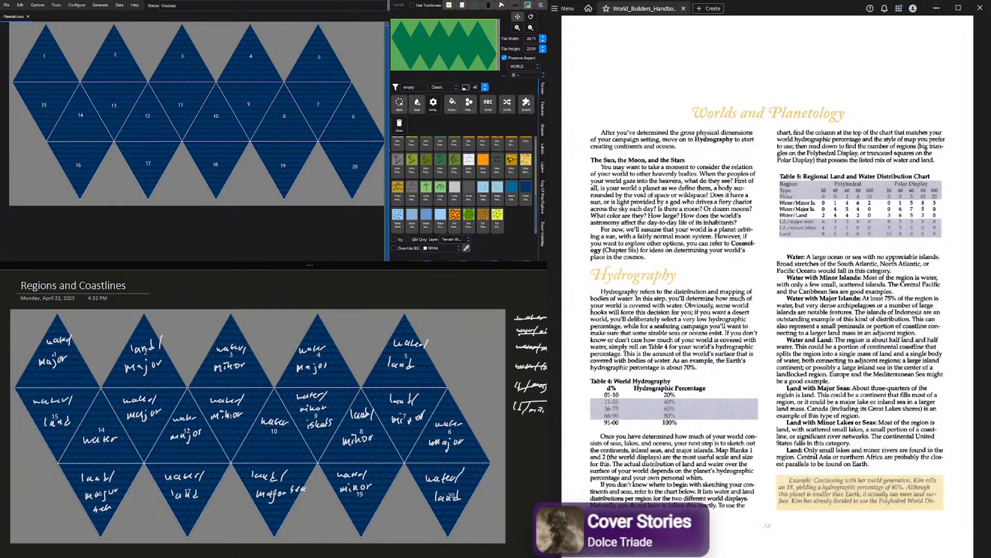
# Read the guidebook's definitions of Land with Major Seas, Land with Minor Lakes or Seas, and Land regions
pyautogui.moveTo(786, 388); pyautogui.dragTo(850, 388)
pyautogui.rightClick(842, 387)
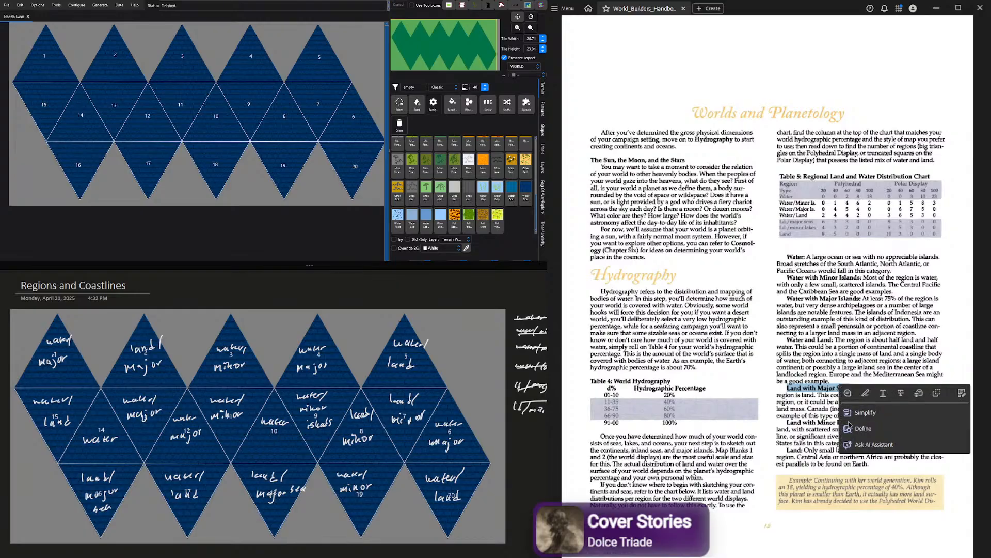
pyautogui.click(798, 423)
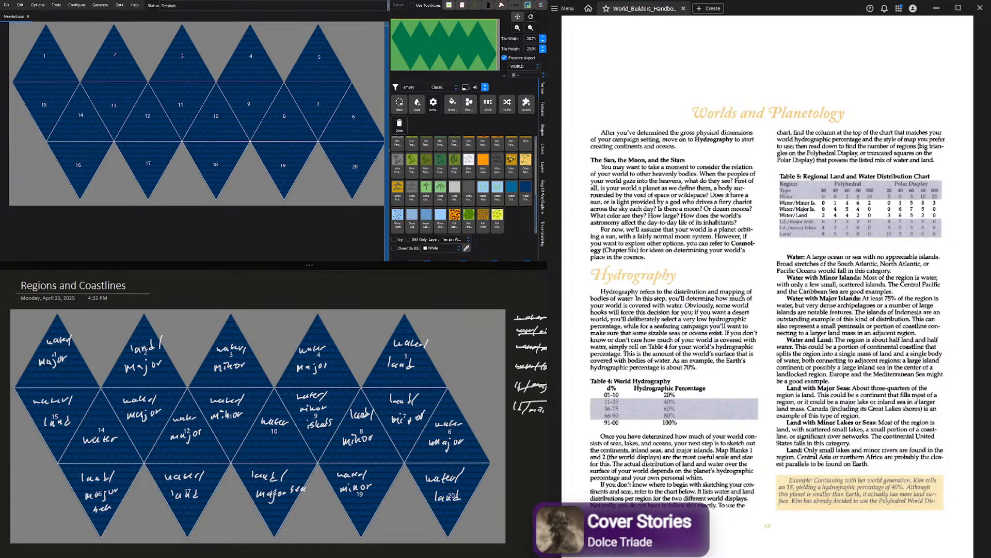
pyautogui.moveTo(866, 402); pyautogui.dragTo(935, 402)
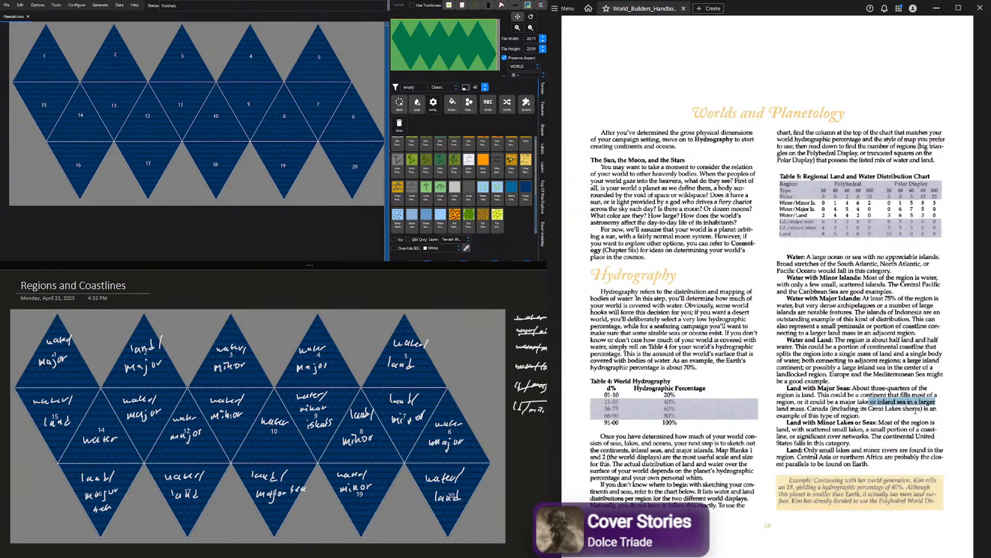
pyautogui.rightClick(912, 406)
pyautogui.click(780, 424)
pyautogui.rightClick(784, 428)
pyautogui.click(912, 409)
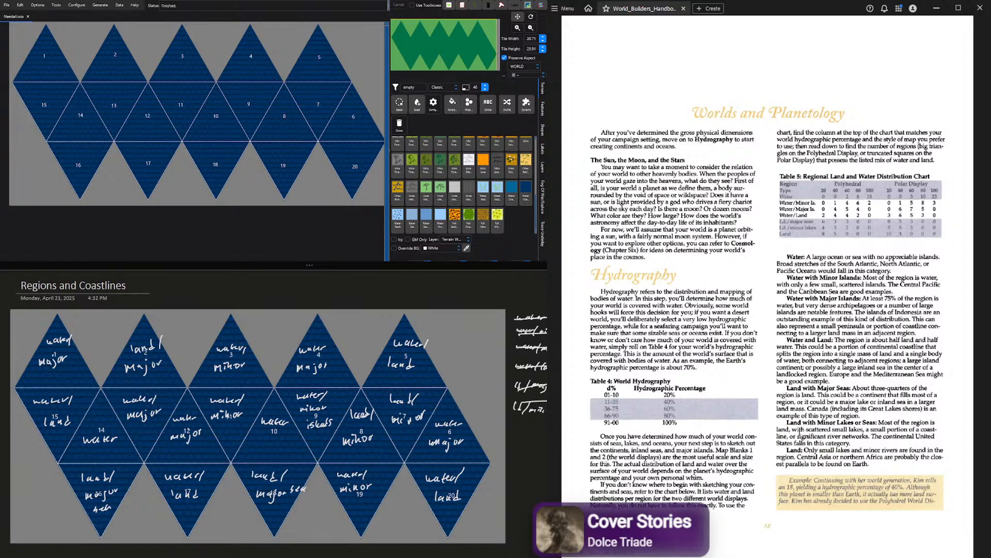
pyautogui.moveTo(819, 423); pyautogui.dragTo(874, 423)
pyautogui.rightClick(861, 447)
pyautogui.click(826, 450)
pyautogui.moveTo(806, 451); pyautogui.dragTo(863, 451)
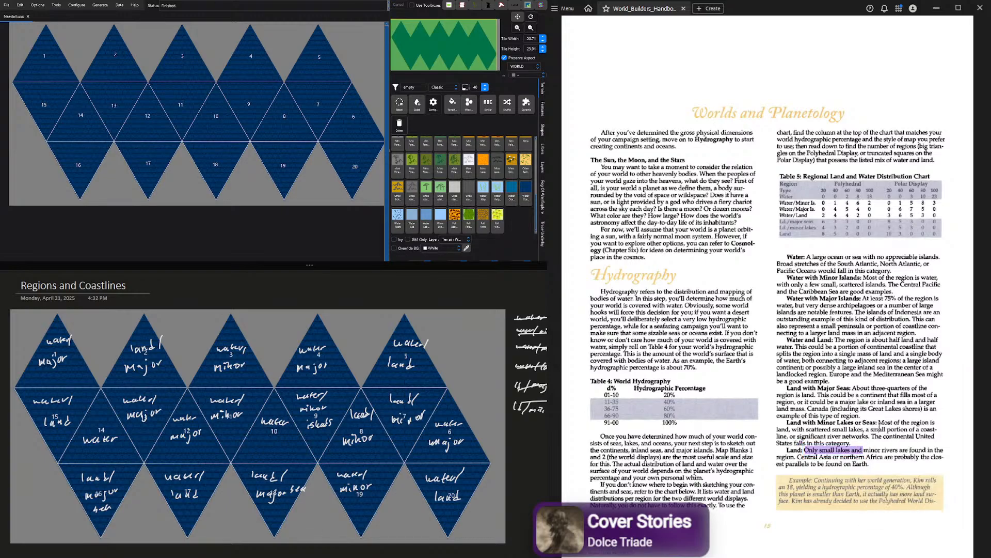
pyautogui.click(879, 440)
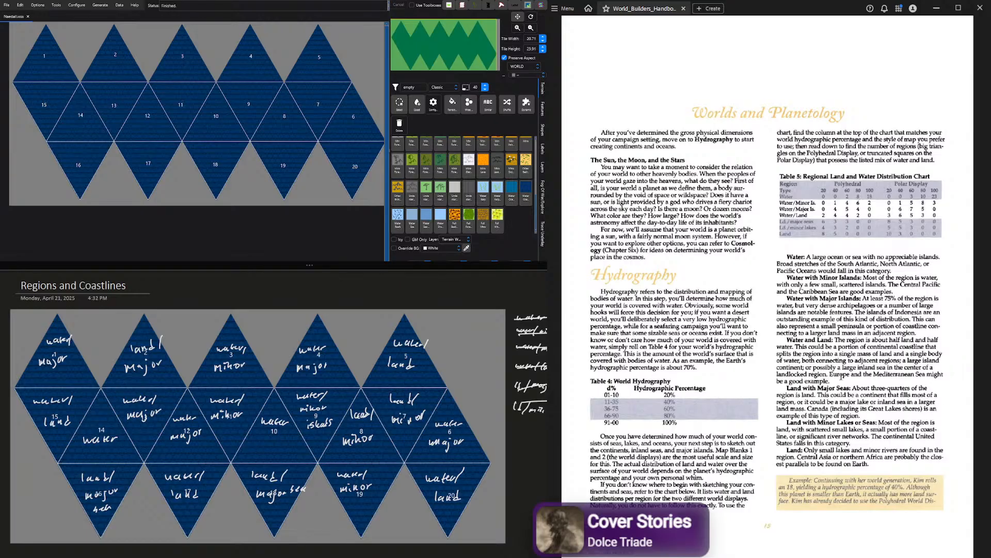
# Consult Table 6: Land and Water Masses in the guidebook and set Continents to 3 in the Planetology notes, replacing the dice notation
pyautogui.scroll(-2, 842, 376)
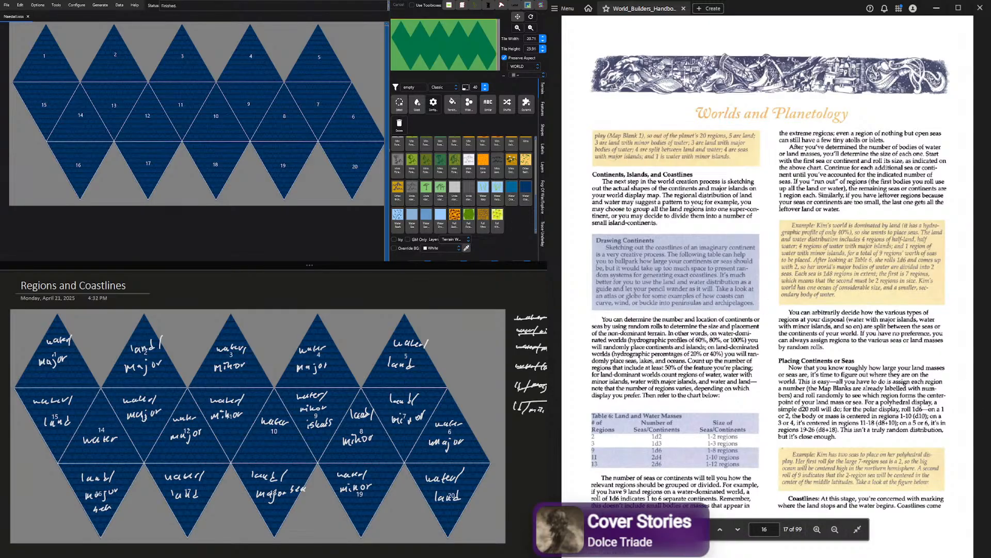
pyautogui.hotkey('ctrl', 'pageup')
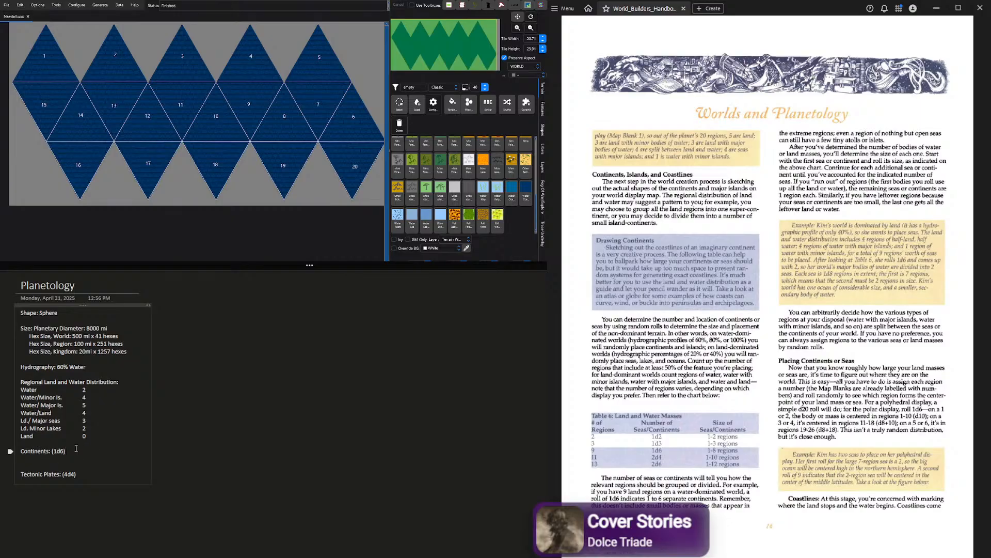
pyautogui.press('BackSpace')
pyautogui.press('BackSpace')
pyautogui.press('BackSpace')
pyautogui.press('BackSpace')
pyautogui.write('3 ')
# Add three numbered lines, "1:", "2:" and "3:", beneath the Continents entry
pyautogui.write('1')
pyautogui.write(':')
pyautogui.press('Return')
pyautogui.write('2:')
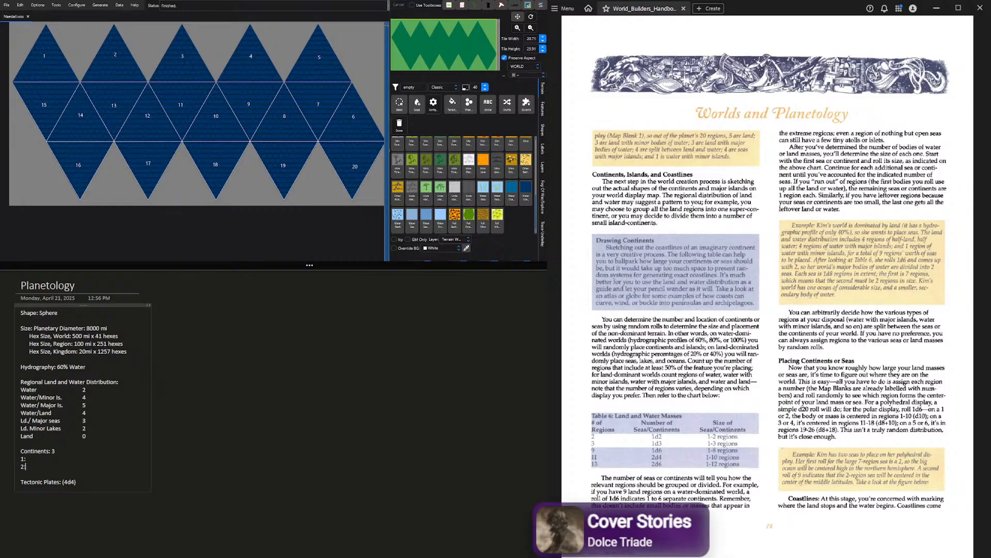
pyautogui.press('Return')
pyautogui.write('3:')
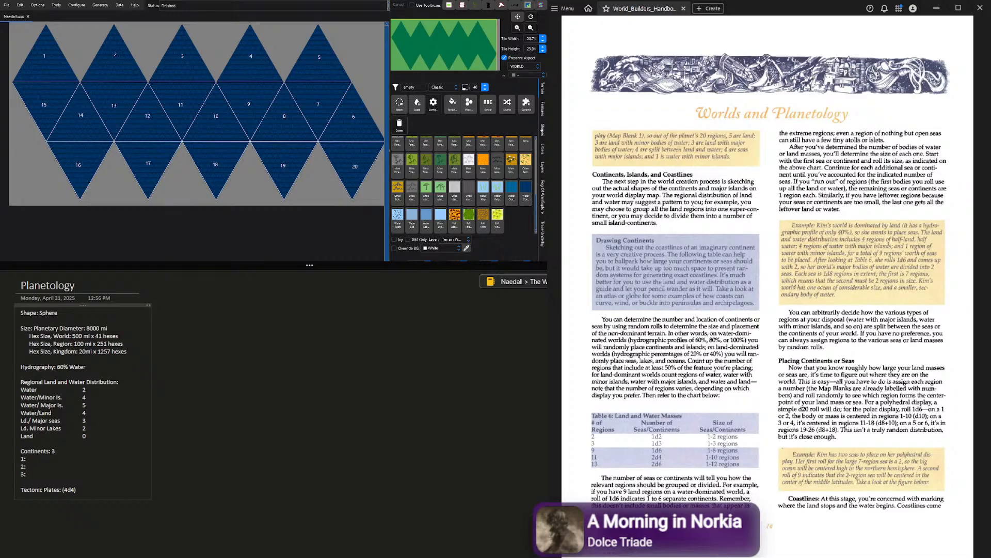
# Return to the Regions and Coastlines page showing the labelled region map
pyautogui.hotkey('ctrl', 'pagedown')
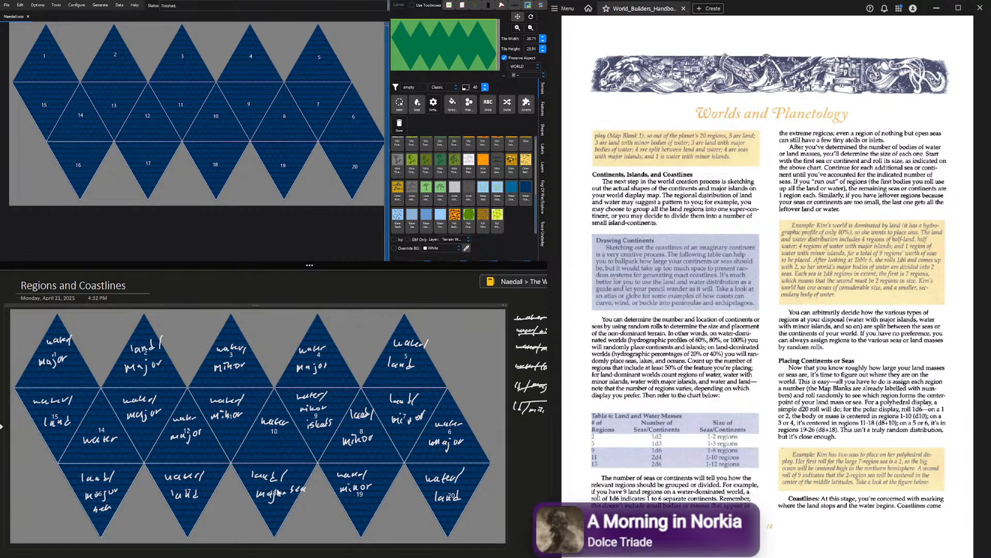
pyautogui.hotkey('ctrl', 'a')
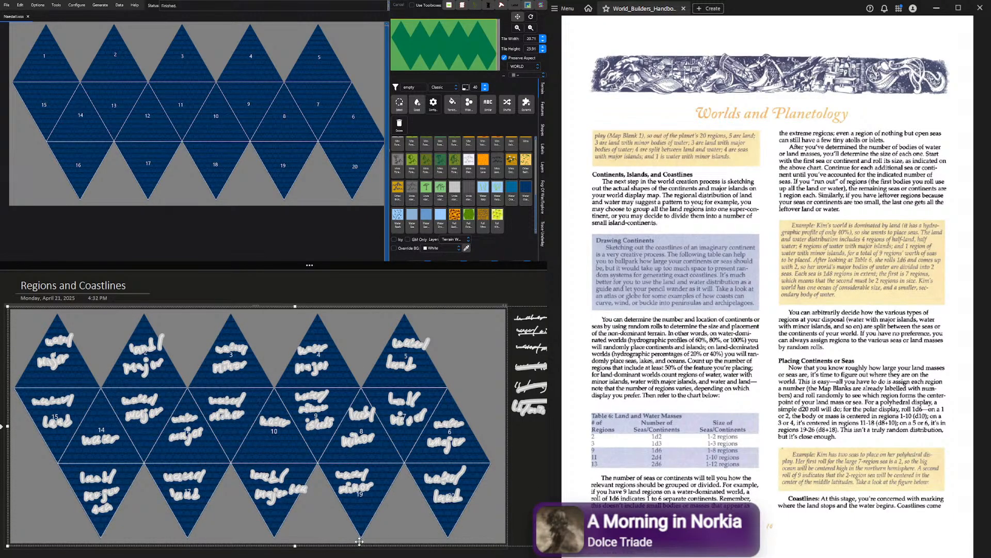
pyautogui.click(439, 525)
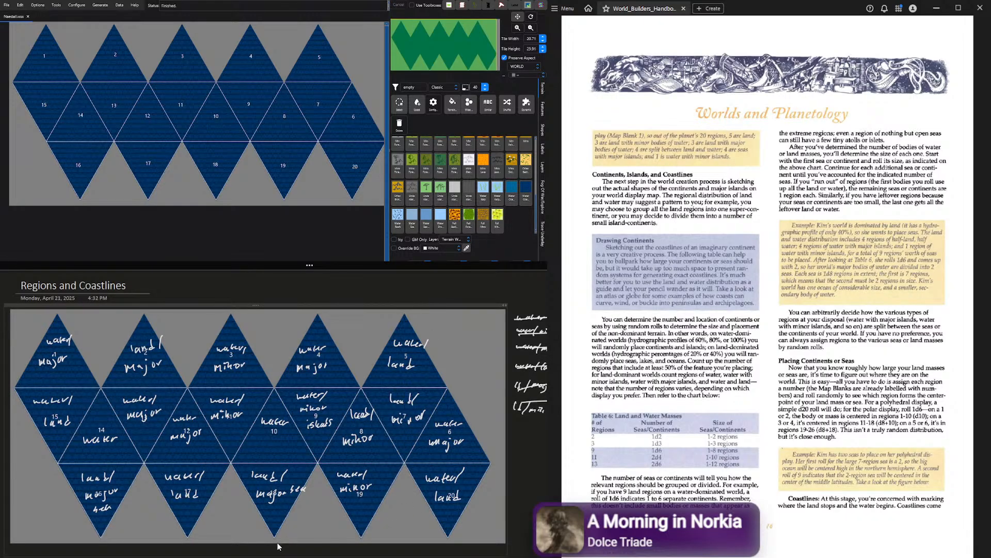
pyautogui.click(36, 354)
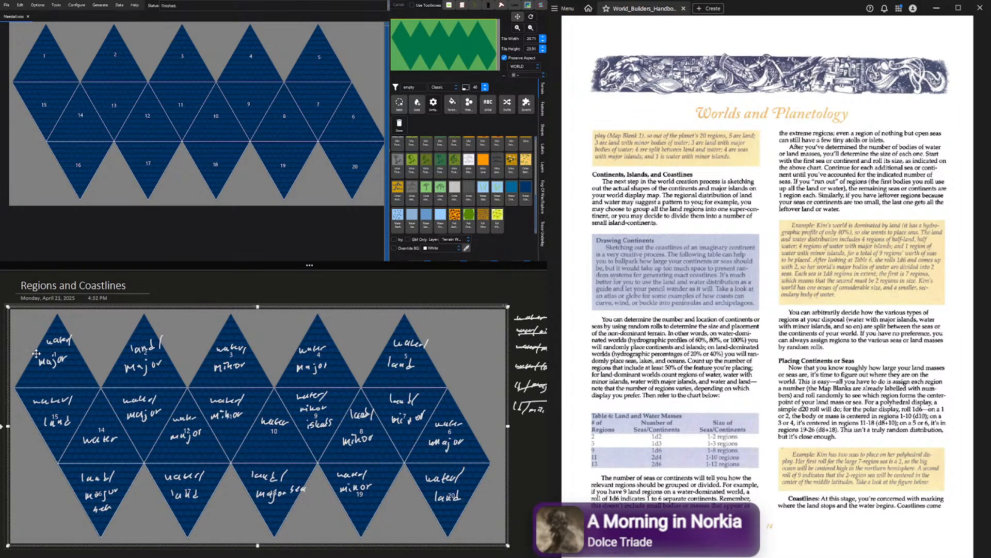
pyautogui.moveTo(36, 354)
pyautogui.mouseDown()
pyautogui.moveTo(83, 339)
pyautogui.moveTo(30, 332)
pyautogui.mouseUp()
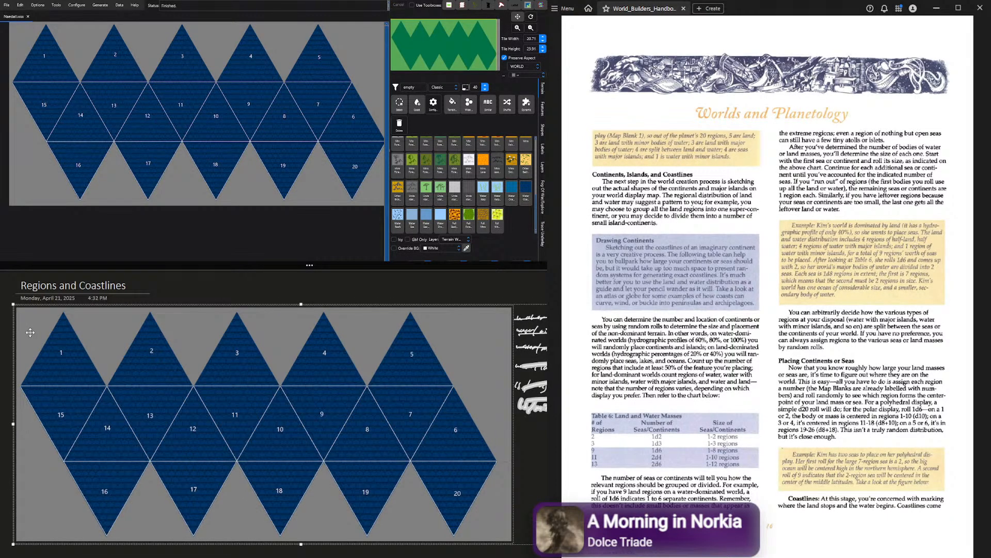
pyautogui.press('Delete')
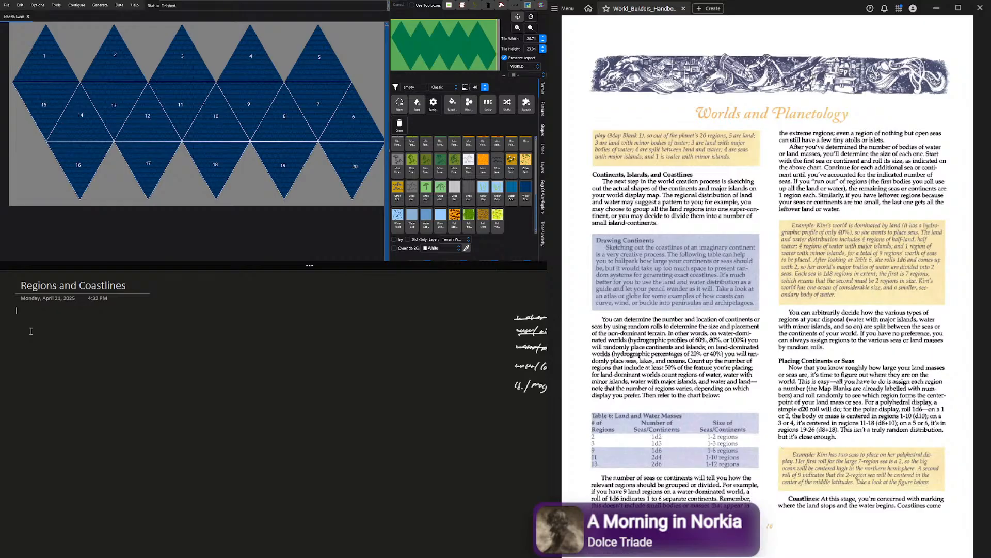
pyautogui.hotkey('ctrl', 'v')
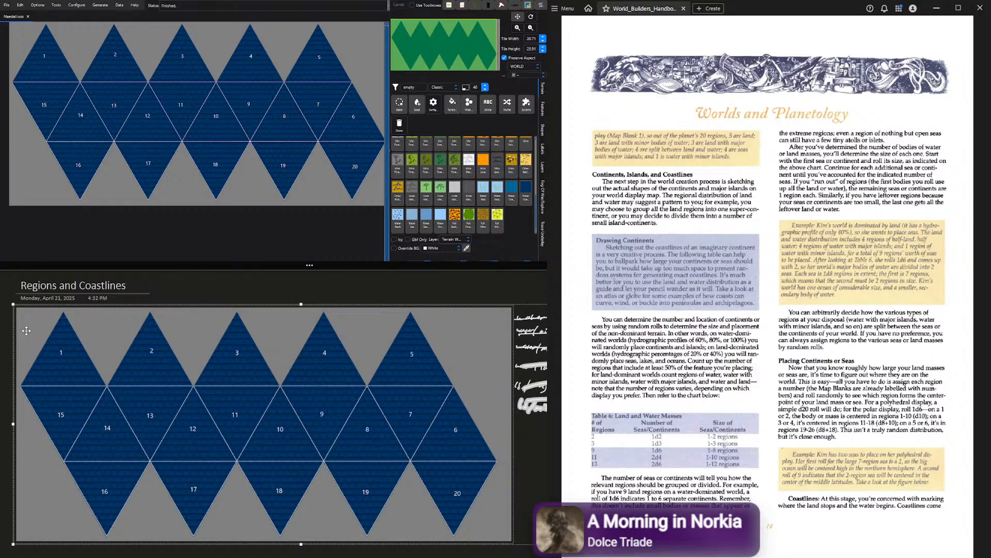
pyautogui.hotkey('ctrl', 'z')
pyautogui.hotkey('ctrl', 'z')
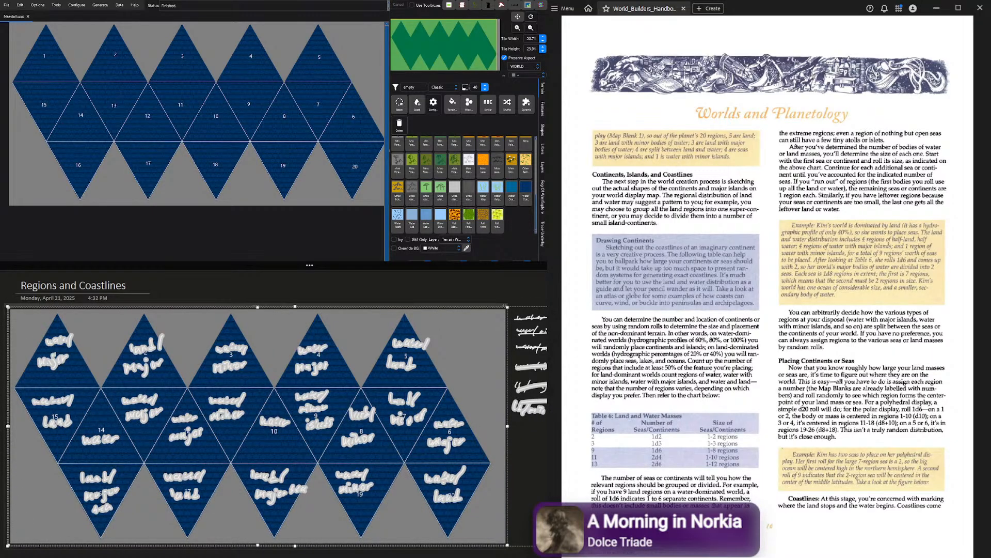
pyautogui.press('Escape')
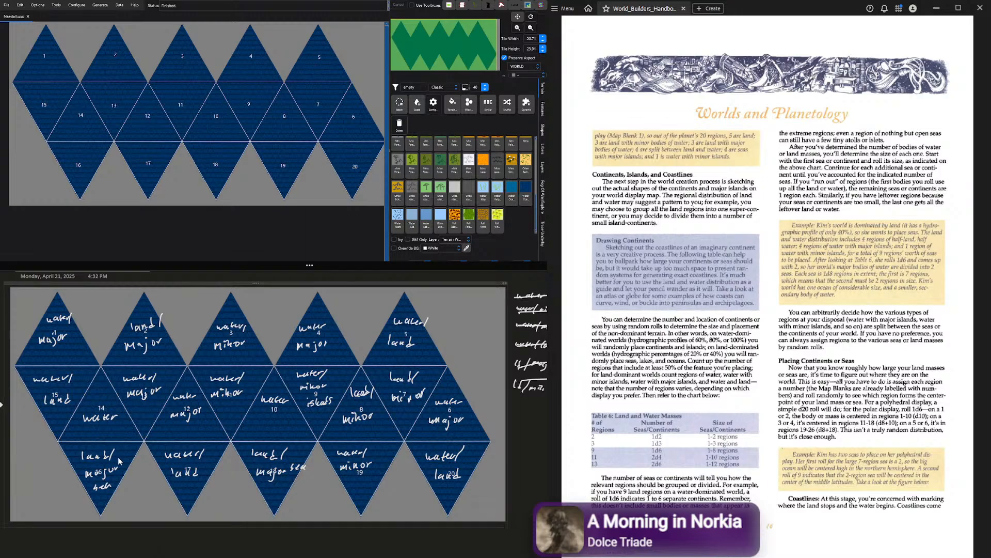
# Paste a blank copy of the numbered region map beneath the labelled map on the Regions and Coastlines page
pyautogui.hotkey('ctrl', 'a')
pyautogui.scroll(1, 33, 529)
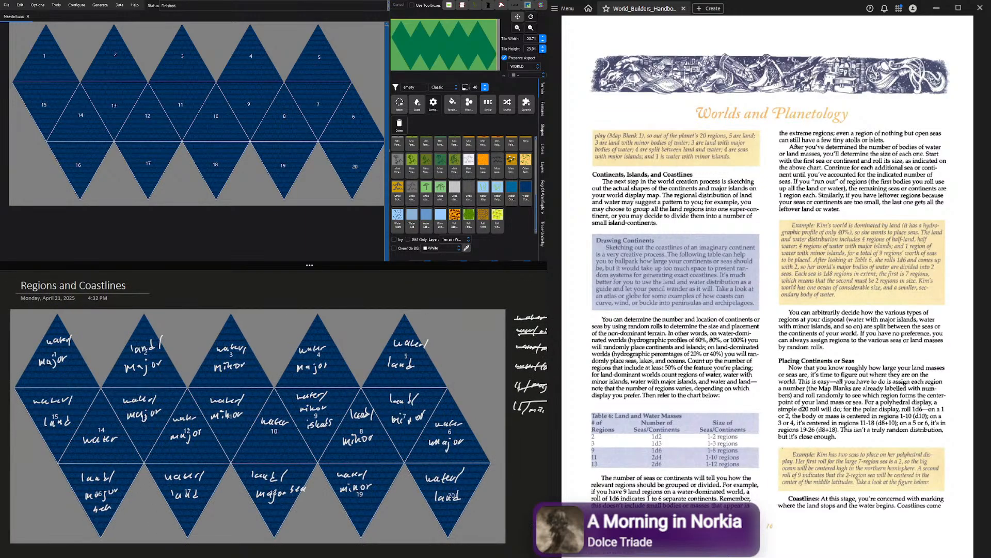
pyautogui.press('Escape')
pyautogui.press('F11')
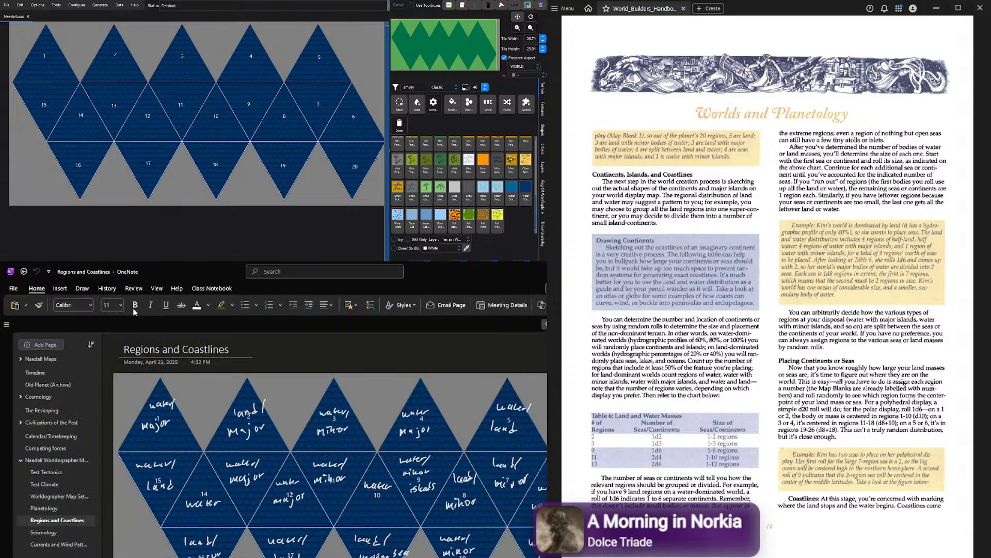
pyautogui.scroll(-4, 121, 363)
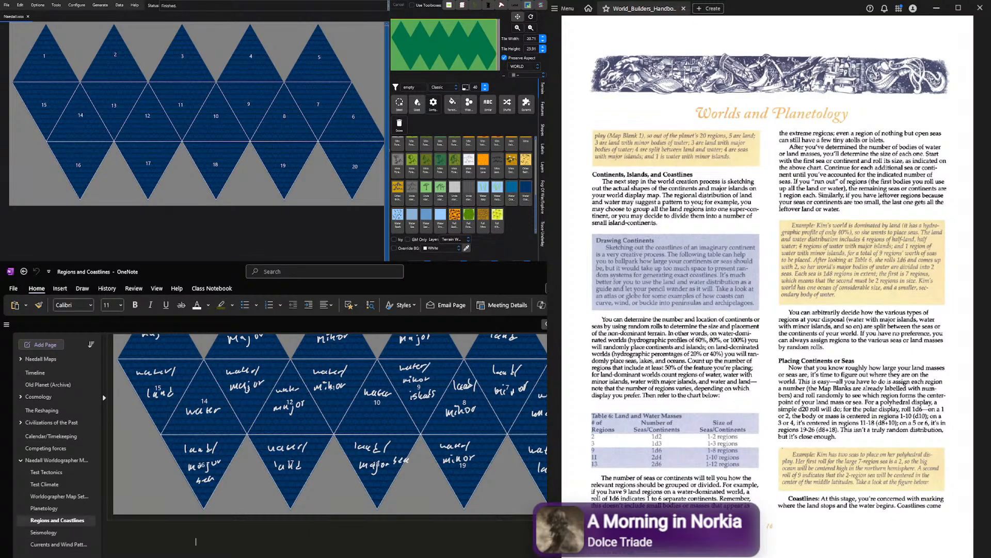
pyautogui.press('F11')
pyautogui.scroll(2, 430, 521)
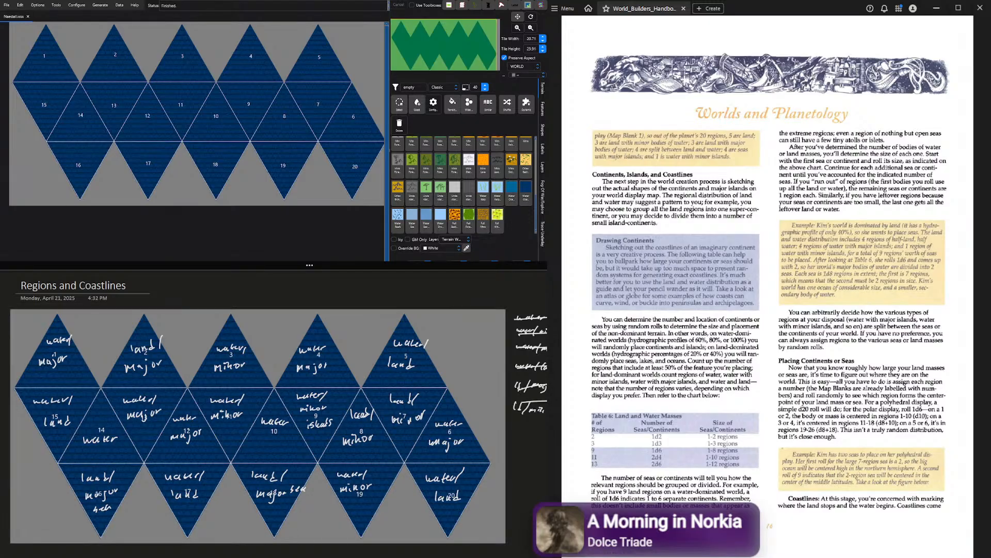
pyautogui.hotkey('ctrl', 'v')
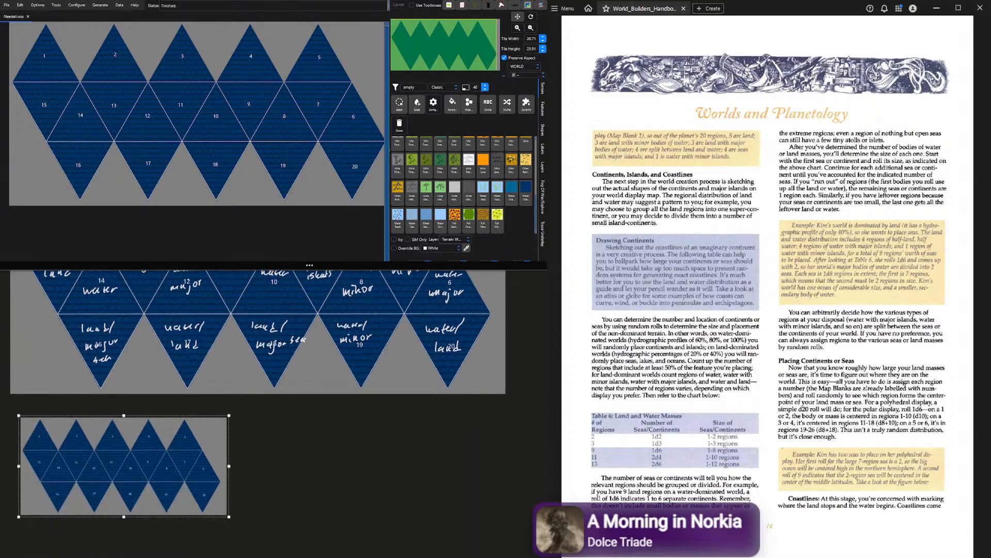
# Align the pasted blank map with the labelled map above it and enlarge it to the same width
pyautogui.scroll(1, 259, 410)
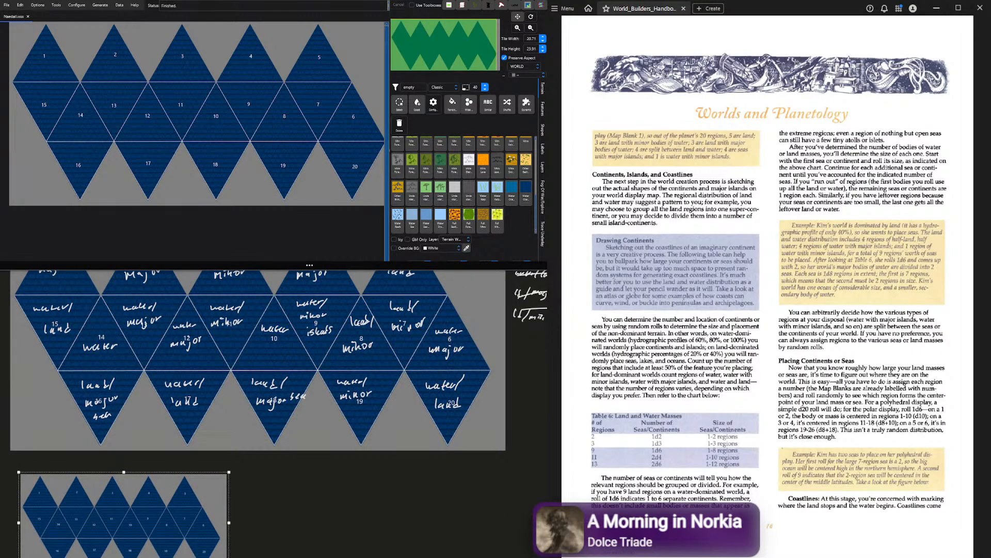
pyautogui.moveTo(149, 509); pyautogui.dragTo(138, 498)
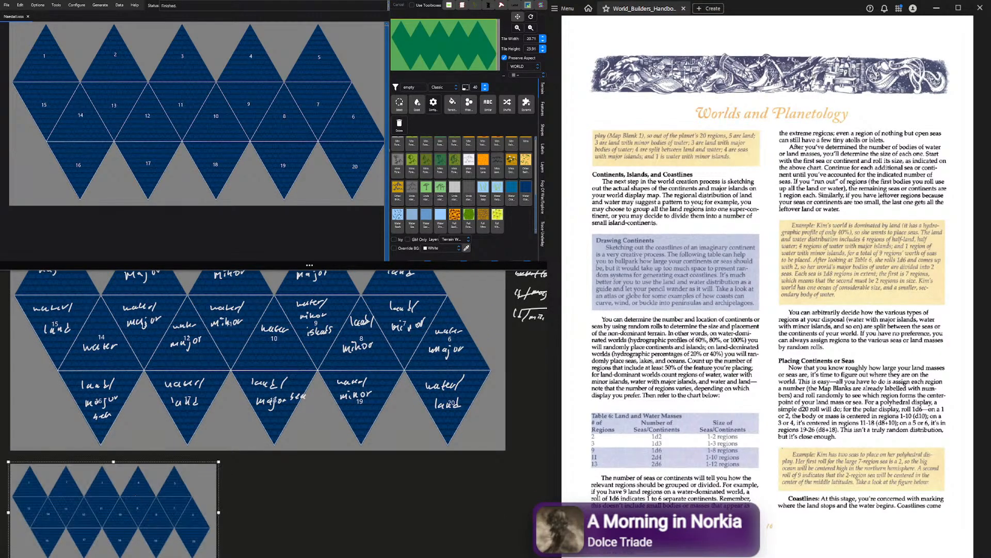
pyautogui.moveTo(219, 512); pyautogui.dragTo(506, 512)
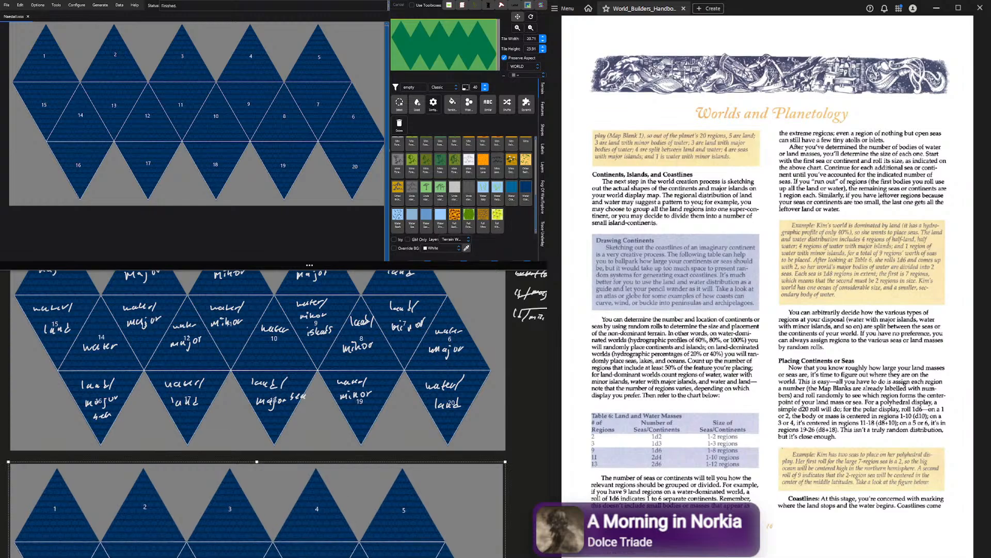
pyautogui.scroll(-2, 509, 511)
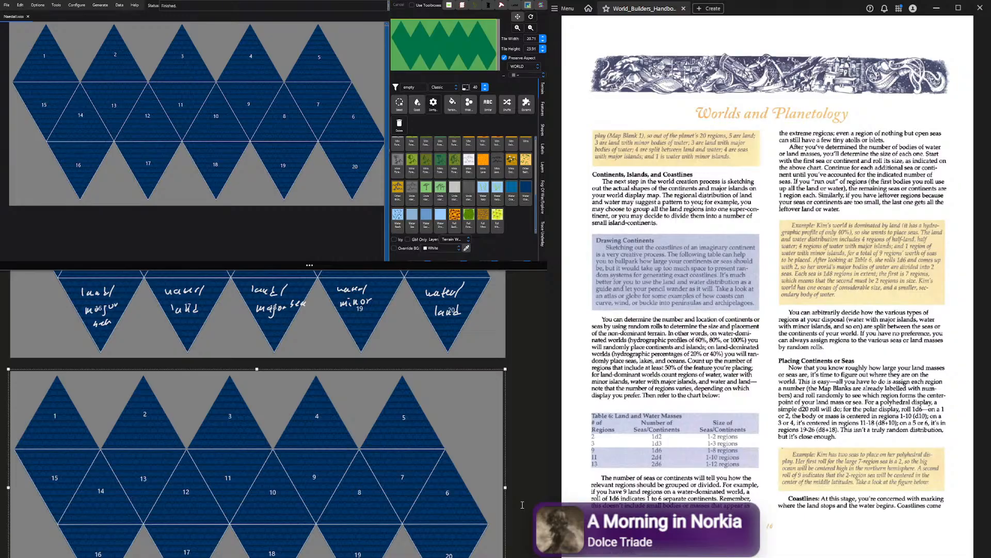
# Sketch a coastline on the blank map from the peak of region 1 down through region 15 into region 16
pyautogui.moveTo(60, 470); pyautogui.dragTo(68, 499)
pyautogui.moveTo(50, 454); pyautogui.dragTo(60, 476)
pyautogui.moveTo(43, 400); pyautogui.dragTo(50, 454)
pyautogui.moveTo(43, 399); pyautogui.dragTo(69, 399)
pyautogui.moveTo(69, 499); pyautogui.dragTo(122, 557)
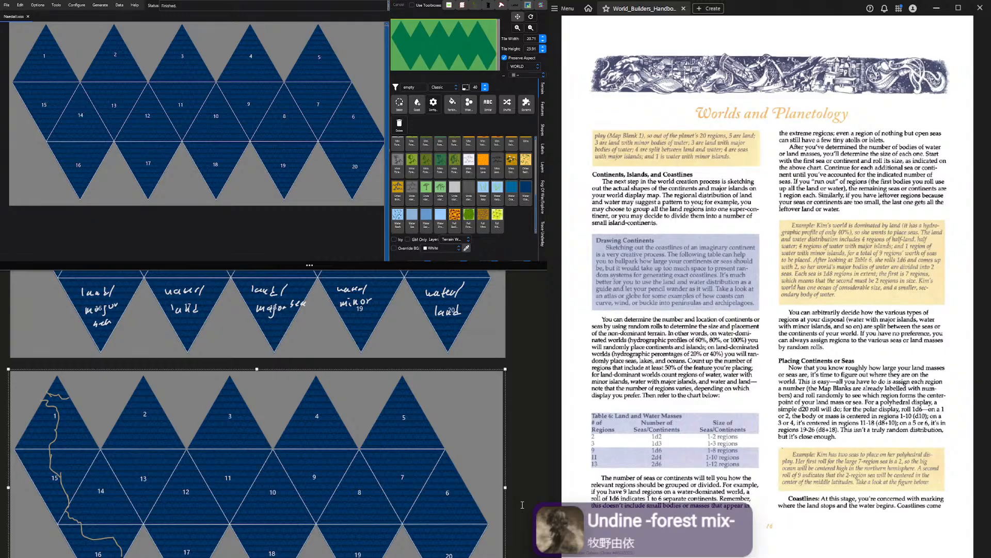
# Draw a coastline through regions 6 and 20, and a second one down the outer side of regions 1 and 15
pyautogui.moveTo(455, 504); pyautogui.dragTo(472, 553)
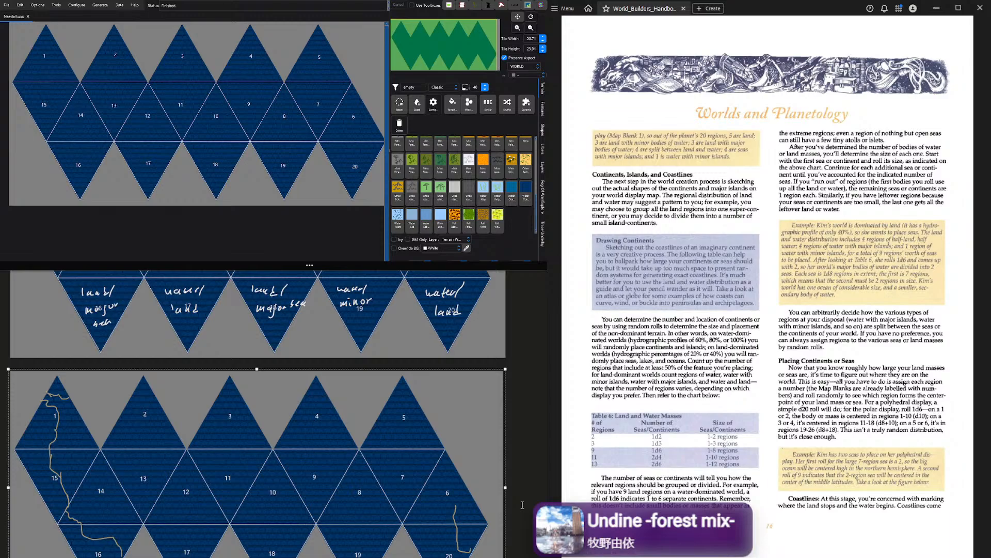
pyautogui.moveTo(454, 505); pyautogui.dragTo(448, 459)
pyautogui.moveTo(58, 415); pyautogui.dragTo(83, 556)
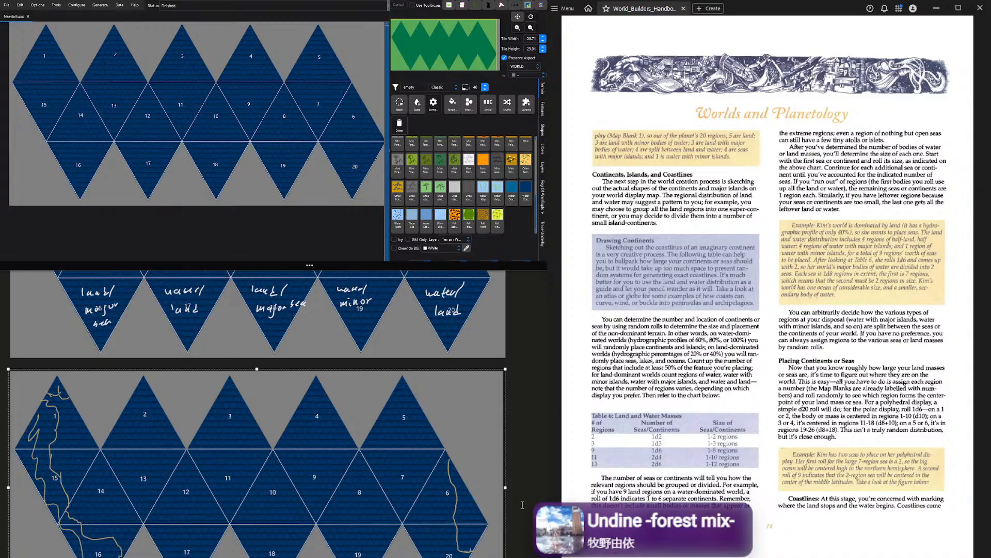
# Sketch the coastline curving from region 5 down through region 7
pyautogui.moveTo(381, 414); pyautogui.dragTo(416, 428)
pyautogui.moveTo(415, 426); pyautogui.dragTo(377, 488)
pyautogui.moveTo(381, 414); pyautogui.dragTo(386, 485)
pyautogui.moveTo(383, 487); pyautogui.dragTo(393, 515)
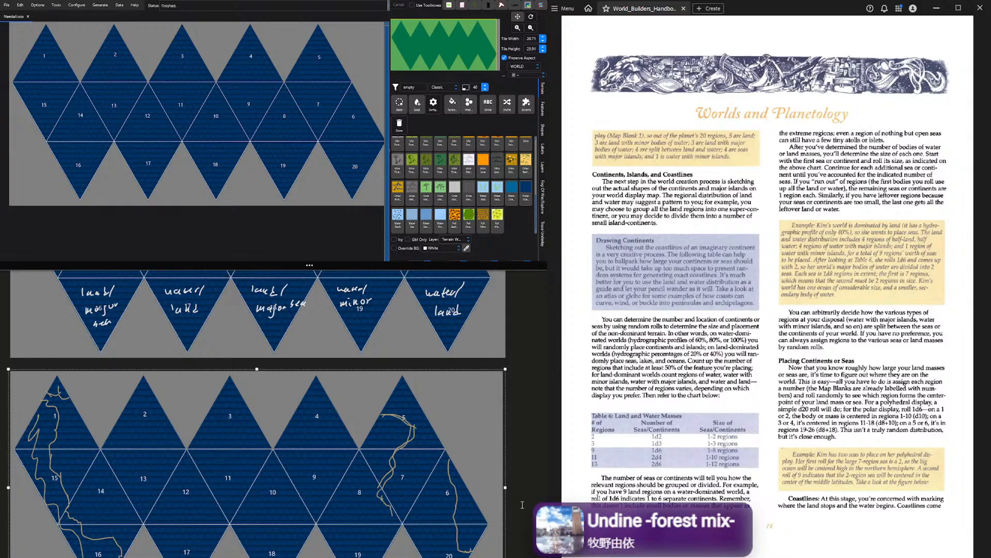
# Extend the coastline from the lower part of region 7 toward region 20 and back up through region 6
pyautogui.scroll(1, 522, 504)
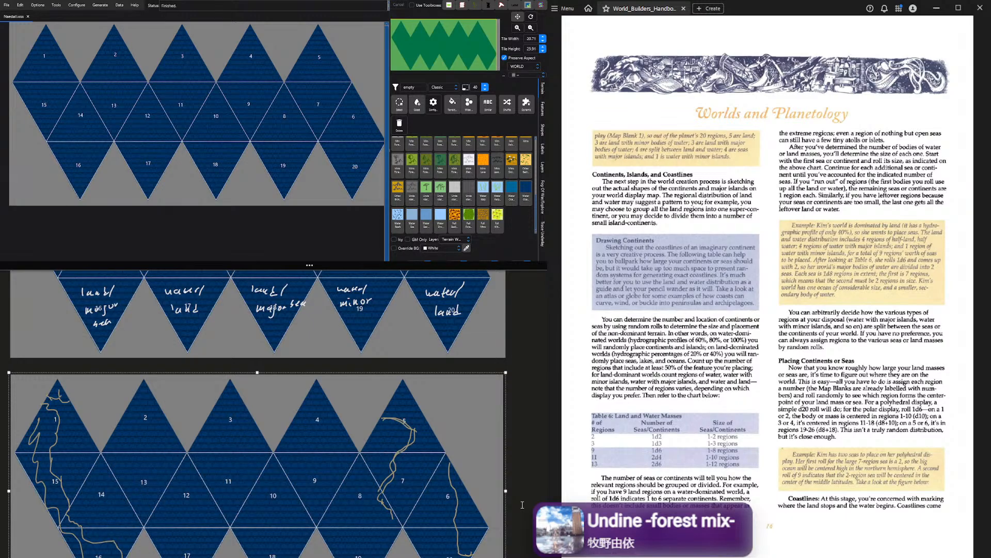
pyautogui.moveTo(392, 516); pyautogui.dragTo(428, 548)
pyautogui.moveTo(436, 500); pyautogui.dragTo(428, 547)
pyautogui.moveTo(436, 444); pyautogui.dragTo(427, 500)
# Link the region 5 coastline across to region 4 and sketch the coast inside region 4, undoing a stray stroke
pyautogui.moveTo(403, 420); pyautogui.dragTo(308, 433)
pyautogui.moveTo(305, 389); pyautogui.dragTo(330, 428)
pyautogui.hotkey('ctrl', 'z')
# Sketch a coastline from region 2 down through region 13, with branches into region 12 and toward region 17
pyautogui.moveTo(128, 448)
pyautogui.mouseDown()
pyautogui.moveTo(176, 444)
pyautogui.moveTo(125, 490)
pyautogui.mouseUp()
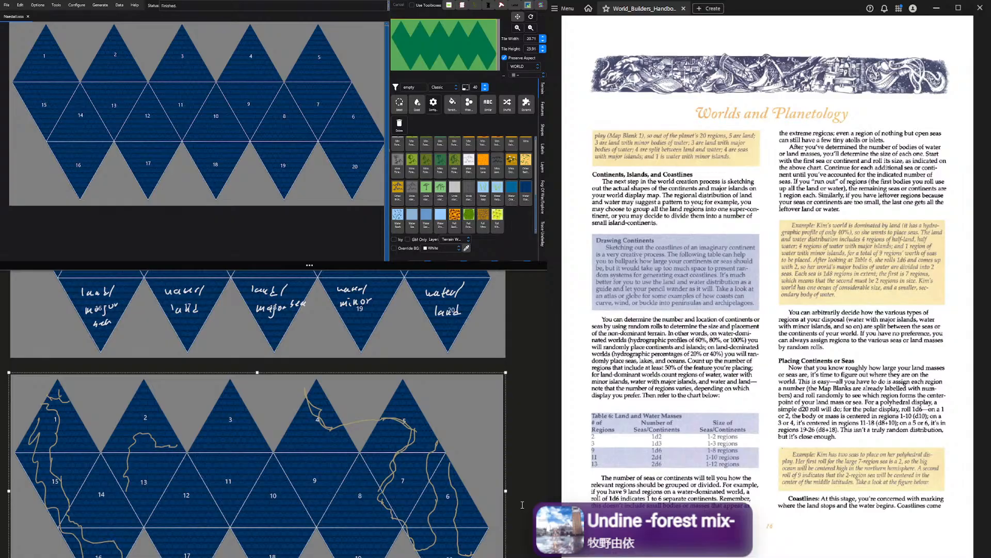
pyautogui.moveTo(126, 490); pyautogui.dragTo(143, 509)
pyautogui.moveTo(143, 508); pyautogui.dragTo(199, 467)
pyautogui.moveTo(198, 468); pyautogui.dragTo(186, 480)
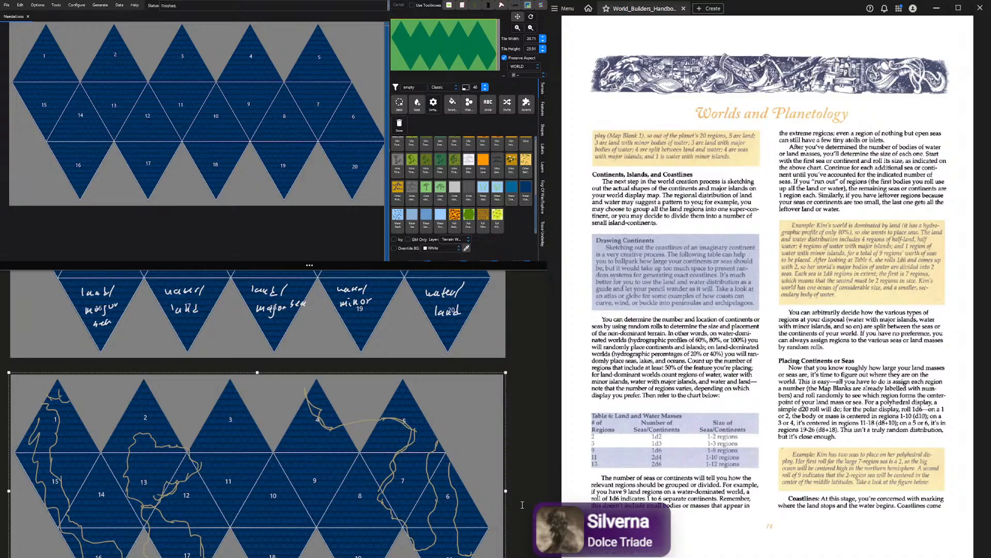
# Draw the coastlines across regions 17 and 18, and outline the coast through regions 8 and 19 toward region 20
pyautogui.moveTo(246, 547); pyautogui.dragTo(278, 528)
pyautogui.moveTo(193, 548); pyautogui.dragTo(234, 537)
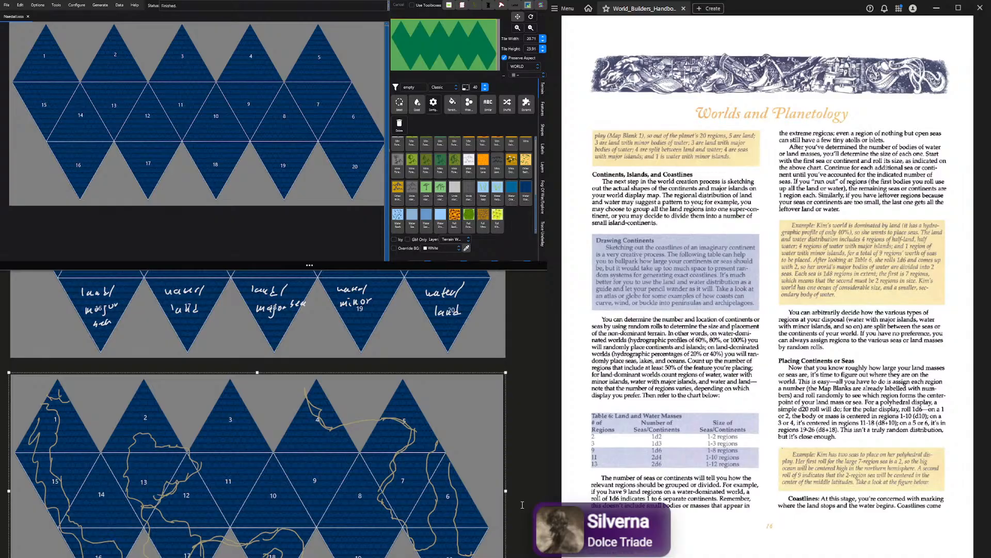
pyautogui.moveTo(350, 476)
pyautogui.mouseDown()
pyautogui.moveTo(379, 499)
pyautogui.moveTo(327, 504)
pyautogui.mouseUp()
pyautogui.moveTo(351, 492); pyautogui.dragTo(325, 523)
pyautogui.moveTo(355, 528); pyautogui.dragTo(420, 550)
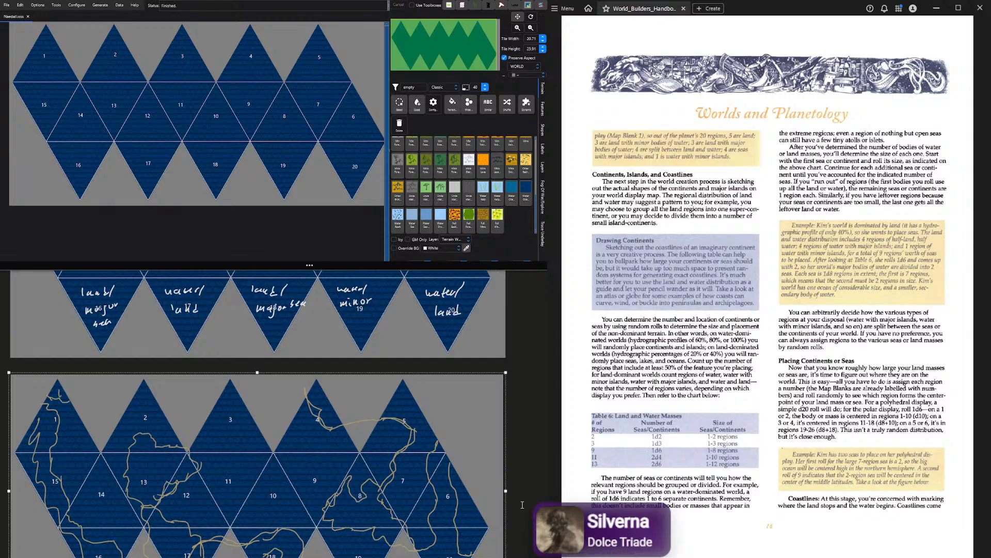
# Undo the last stroke, redraw the coast between regions 7 and 8, and join region 4's peak to region 6 around region 5
pyautogui.hotkey('ctrl', 'z')
pyautogui.moveTo(407, 434); pyautogui.dragTo(369, 484)
pyautogui.moveTo(308, 388); pyautogui.dragTo(439, 452)
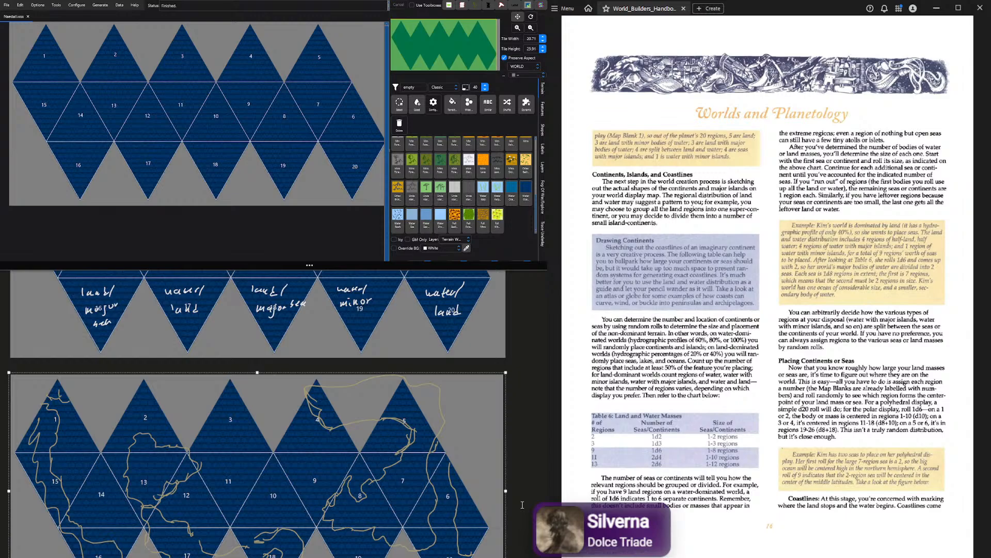
# Compare the guidebook's Diagram 1 land and water distribution with the Diagram 2 world coastlines, and examine the coastline guidance
pyautogui.press('Right')
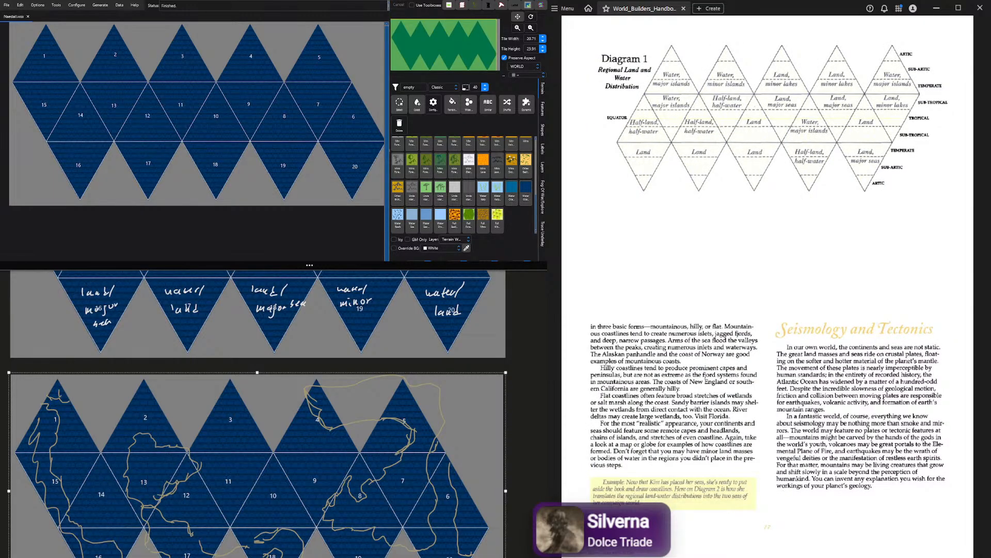
pyautogui.press('Left')
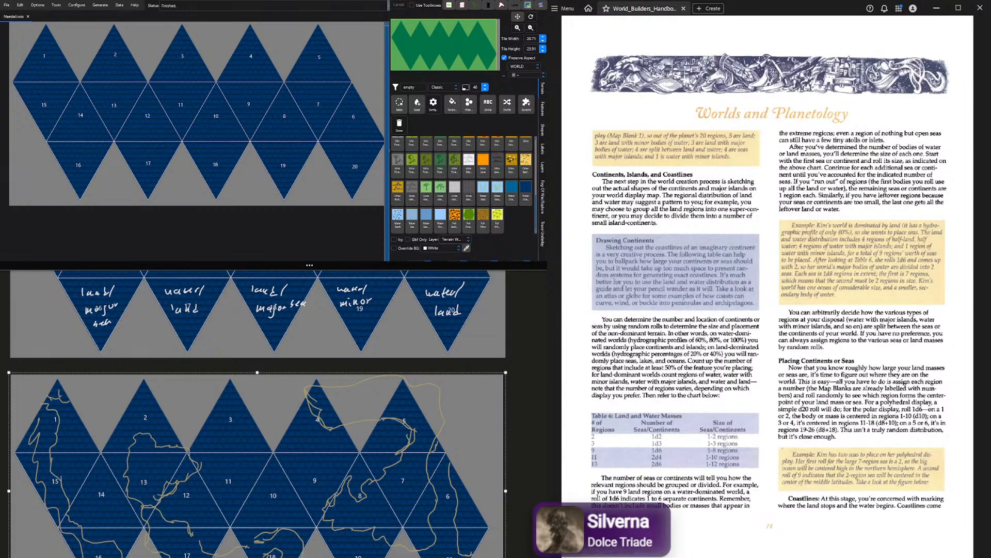
pyautogui.press('Right')
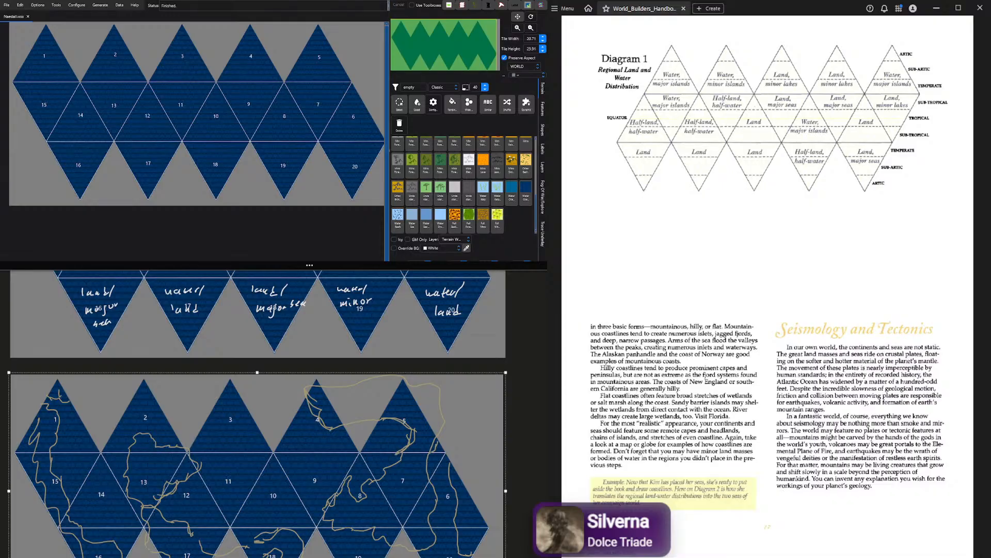
pyautogui.press('Left')
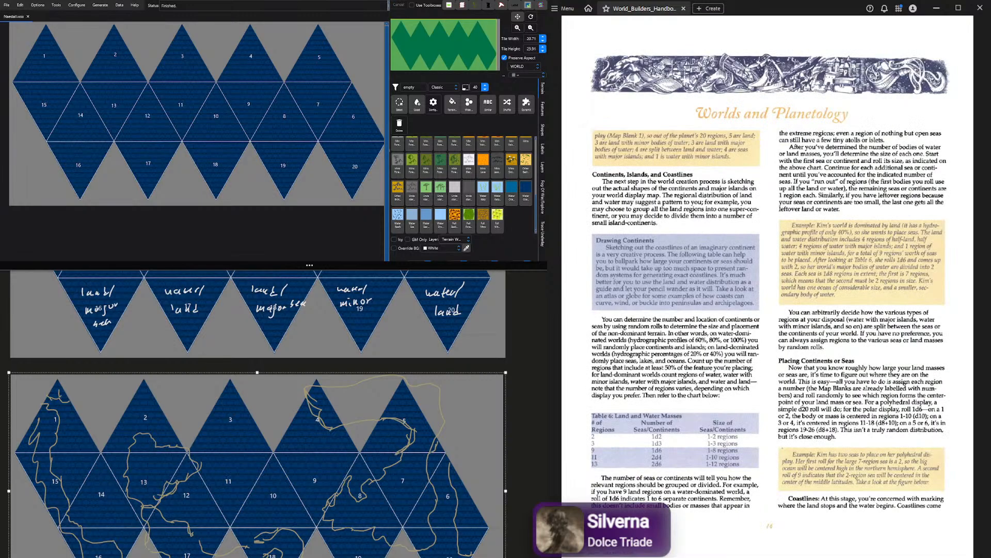
pyautogui.press('Right')
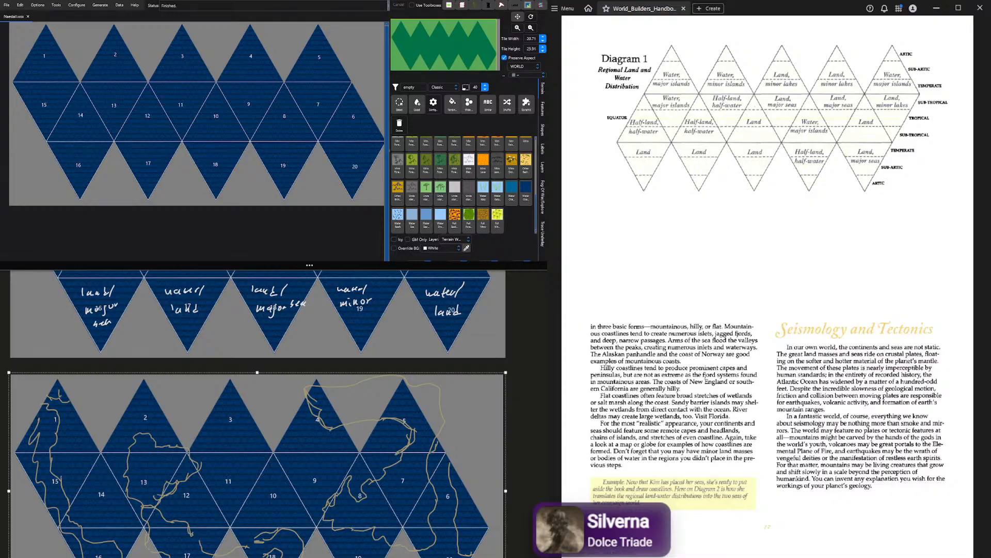
pyautogui.press('Right')
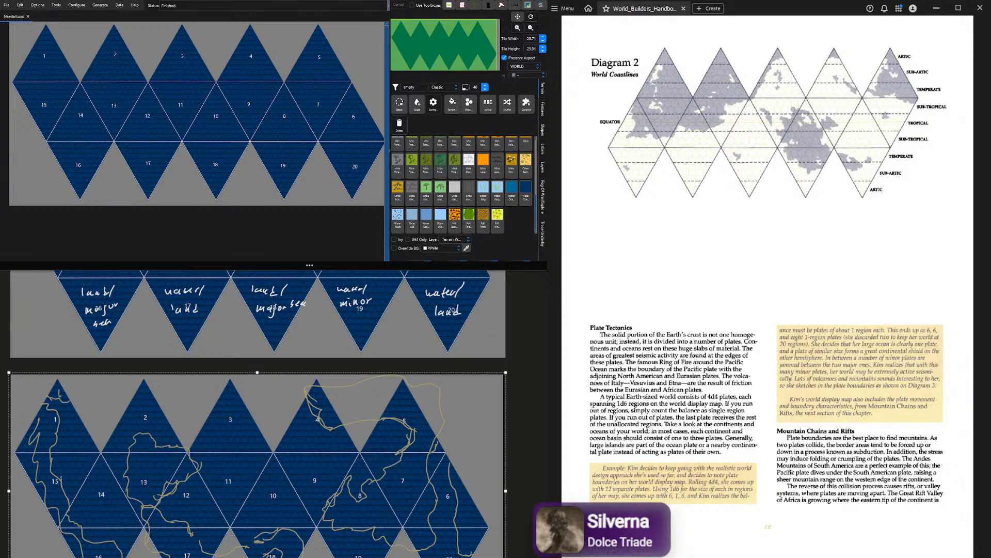
pyautogui.press('Left')
pyautogui.press('Right')
pyautogui.press('Right')
pyautogui.press('Left')
pyautogui.press('Left')
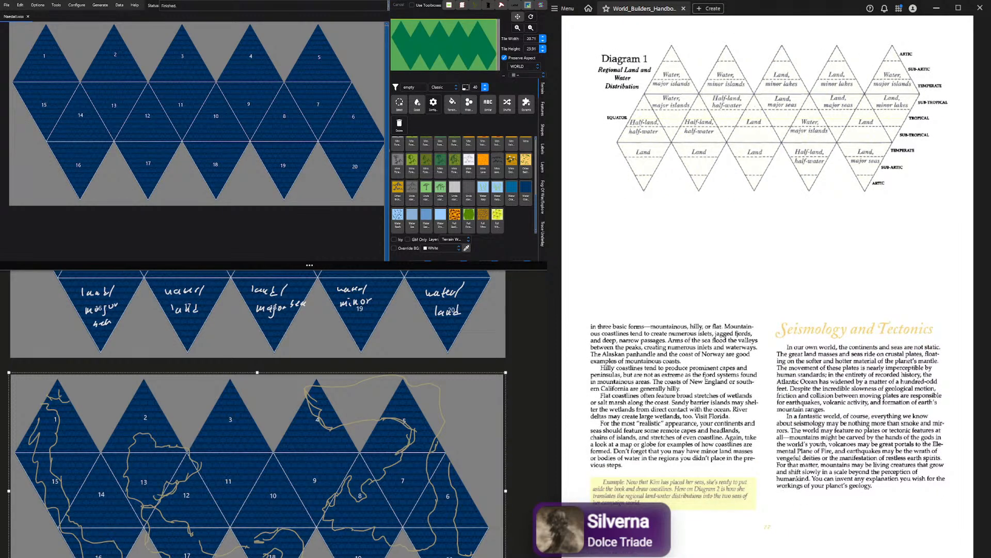
pyautogui.press('Right')
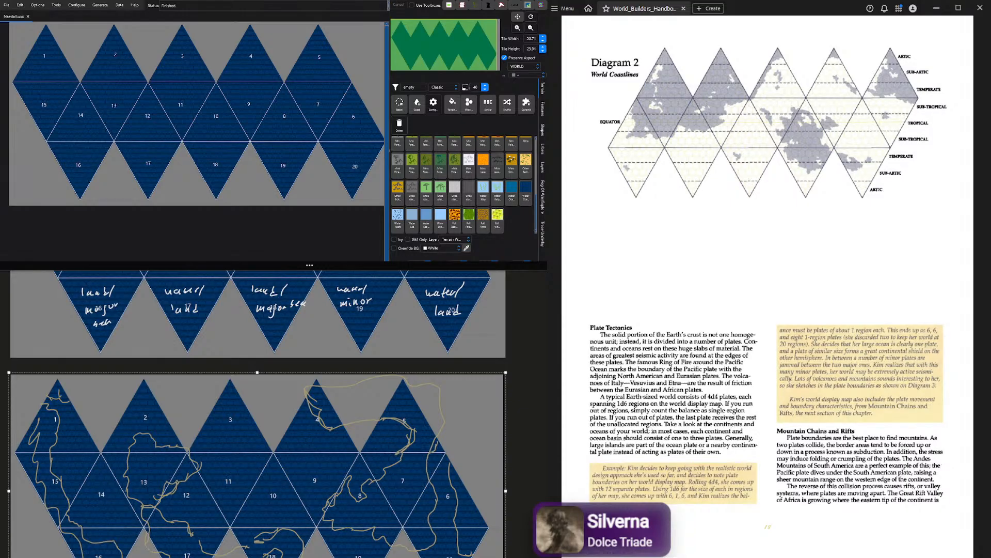
pyautogui.press('Left')
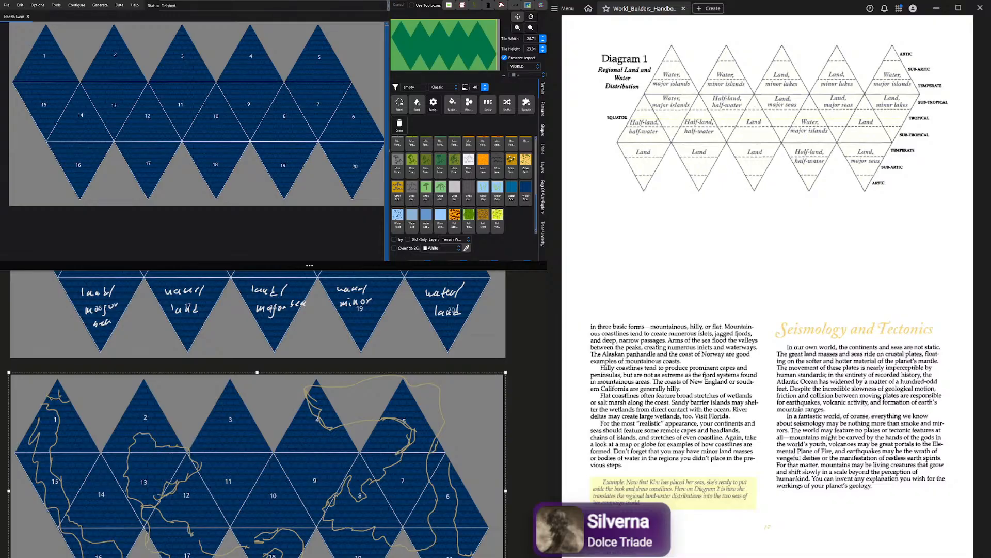
# Sketch a landmass outline spanning regions 3 and 4 and the top of region 10, undoing a stray stroke
pyautogui.moveTo(289, 424)
pyautogui.mouseDown()
pyautogui.moveTo(302, 453)
pyautogui.moveTo(274, 462)
pyautogui.moveTo(240, 435)
pyautogui.mouseUp()
pyautogui.hotkey('ctrl', 'z')
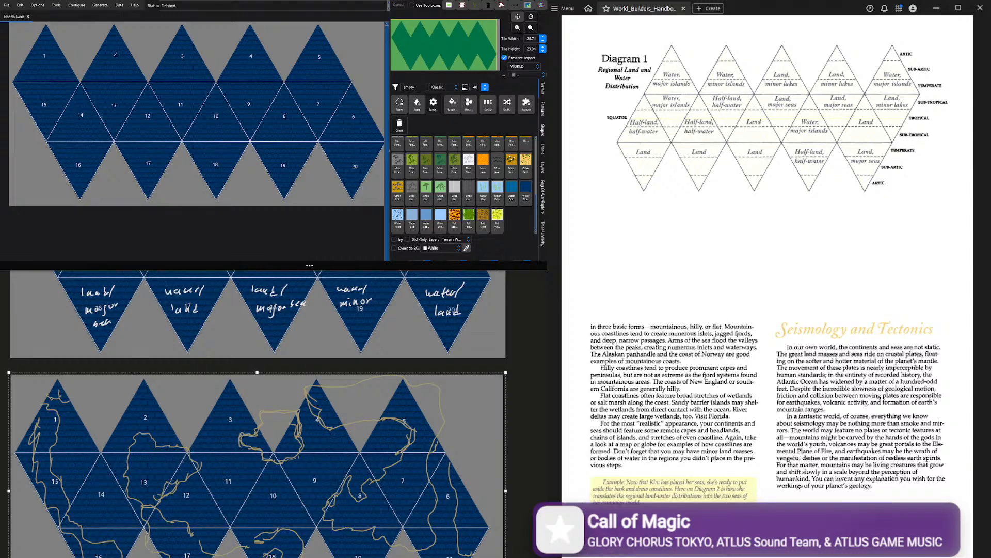
# Undo the last stroke, then sketch the western coast past regions 1 and 15 and a coastline across region 2
pyautogui.hotkey('ctrl', 'z')
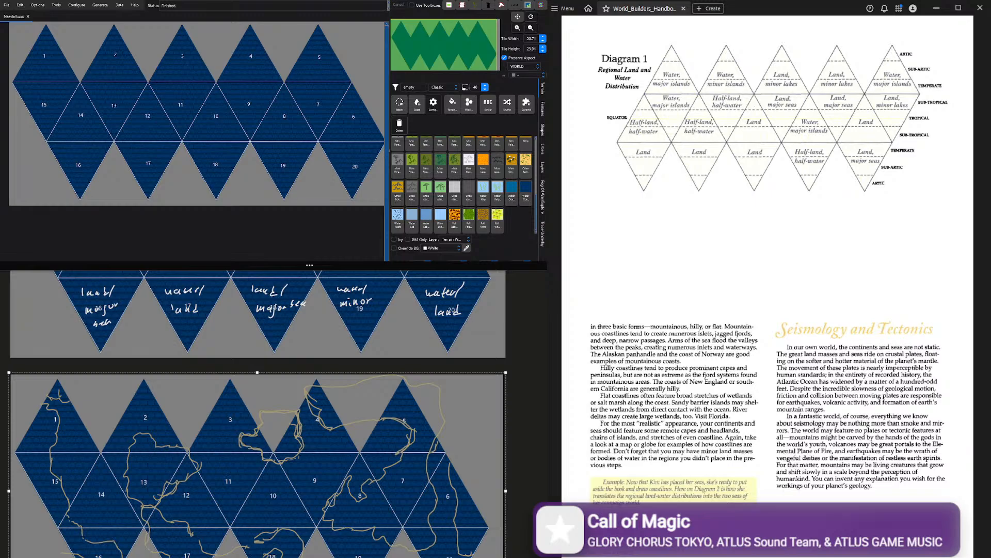
pyautogui.moveTo(33, 403); pyautogui.dragTo(23, 553)
pyautogui.hotkey('ctrl', 'z')
pyautogui.hotkey('ctrl', 'y')
pyautogui.moveTo(124, 418); pyautogui.dragTo(171, 434)
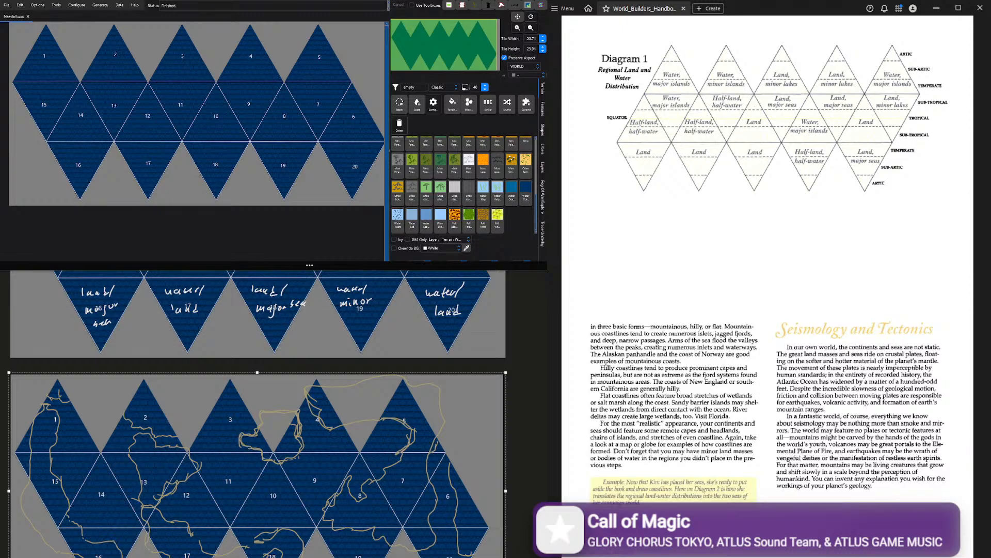
# Sketch the polar coast over regions 1 and 2, the coastline between regions 2 and 3, and a small lake in region 2
pyautogui.moveTo(66, 400); pyautogui.dragTo(83, 413)
pyautogui.moveTo(58, 375); pyautogui.dragTo(149, 368)
pyautogui.moveTo(223, 391); pyautogui.dragTo(183, 436)
pyautogui.moveTo(147, 396); pyautogui.dragTo(146, 397)
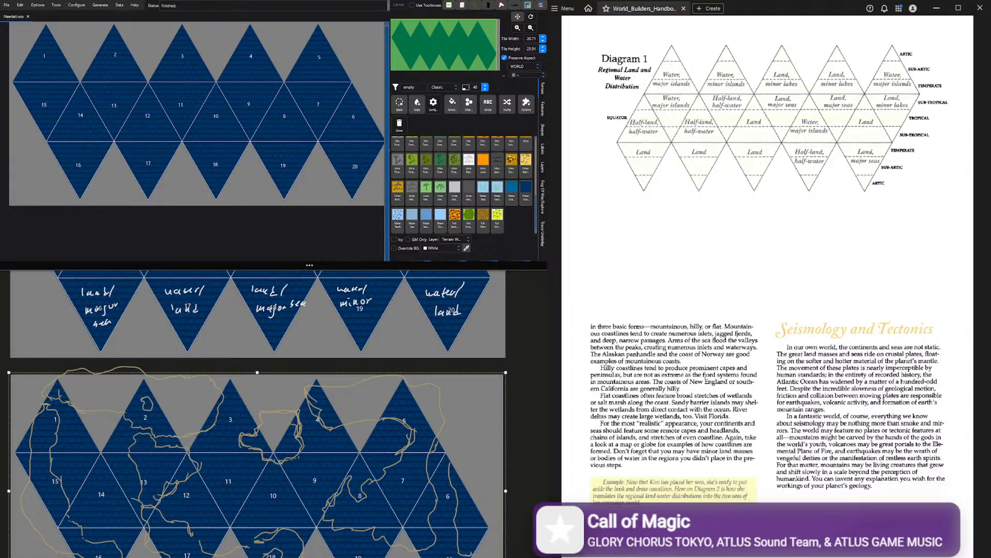
# Sketch a small lake on the border of regions 2 and 13, plus small islands in regions 11 and 9
pyautogui.moveTo(146, 448); pyautogui.dragTo(145, 450)
pyautogui.moveTo(231, 504); pyautogui.dragTo(233, 512)
pyautogui.moveTo(236, 464); pyautogui.dragTo(240, 472)
pyautogui.moveTo(310, 472); pyautogui.dragTo(316, 481)
# Hatch the sketched land in the northern regions 1 to 5 and on the continent across regions 7 and 8
pyautogui.moveTo(312, 392); pyautogui.dragTo(442, 413)
pyautogui.moveTo(330, 532); pyautogui.dragTo(434, 454)
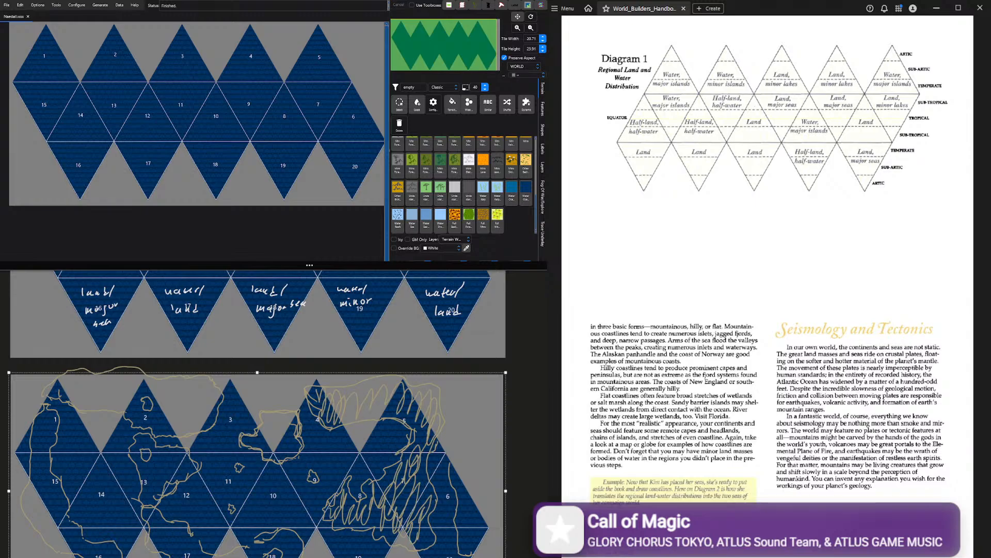
pyautogui.moveTo(294, 426); pyautogui.dragTo(258, 454)
pyautogui.moveTo(130, 385)
pyautogui.mouseDown()
pyautogui.moveTo(170, 408)
pyautogui.moveTo(65, 382)
pyautogui.mouseUp()
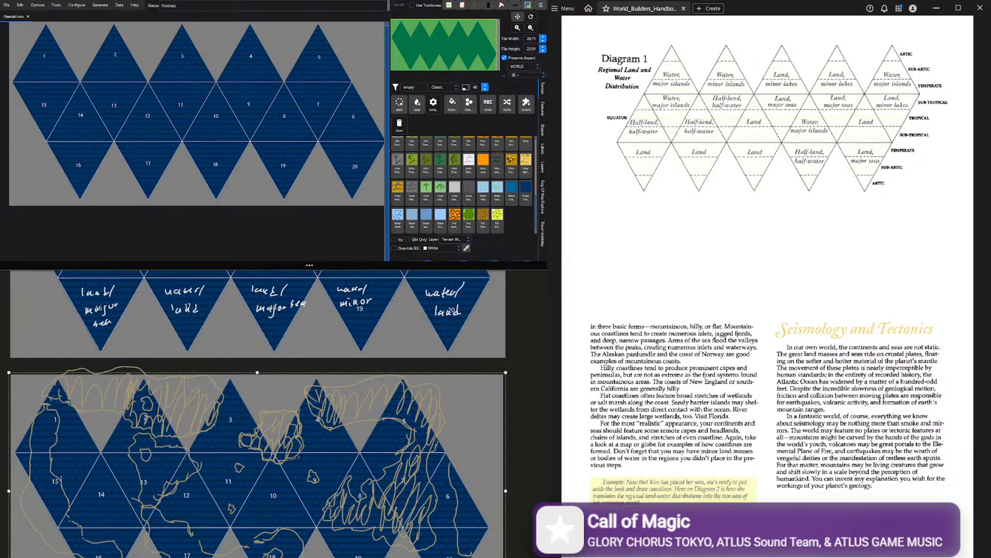
# Hatch the remaining sketched land along region 15 and the southern coasts, in regions 6 and 13, and on the small islands
pyautogui.moveTo(37, 413); pyautogui.dragTo(98, 555)
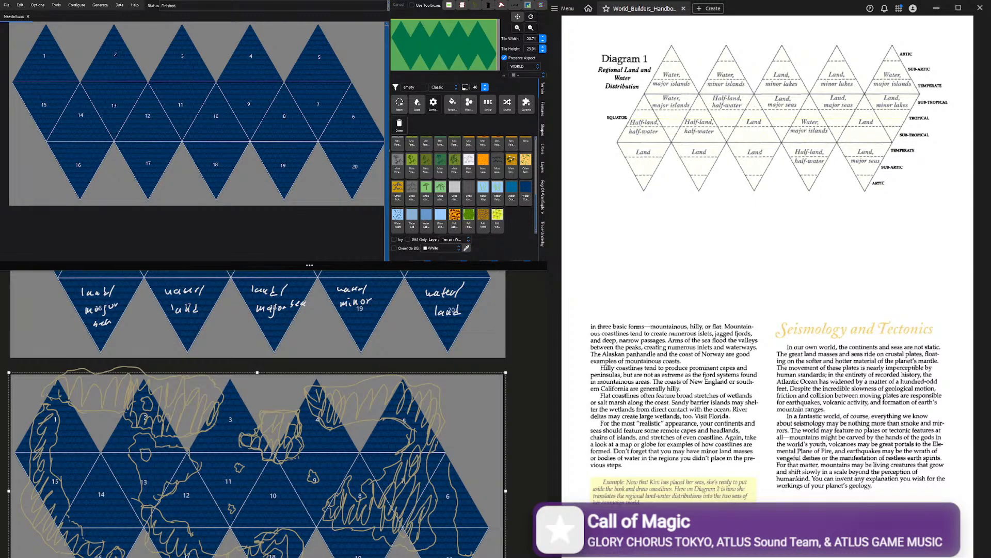
pyautogui.moveTo(458, 470); pyautogui.dragTo(478, 550)
pyautogui.moveTo(311, 473); pyautogui.dragTo(313, 482)
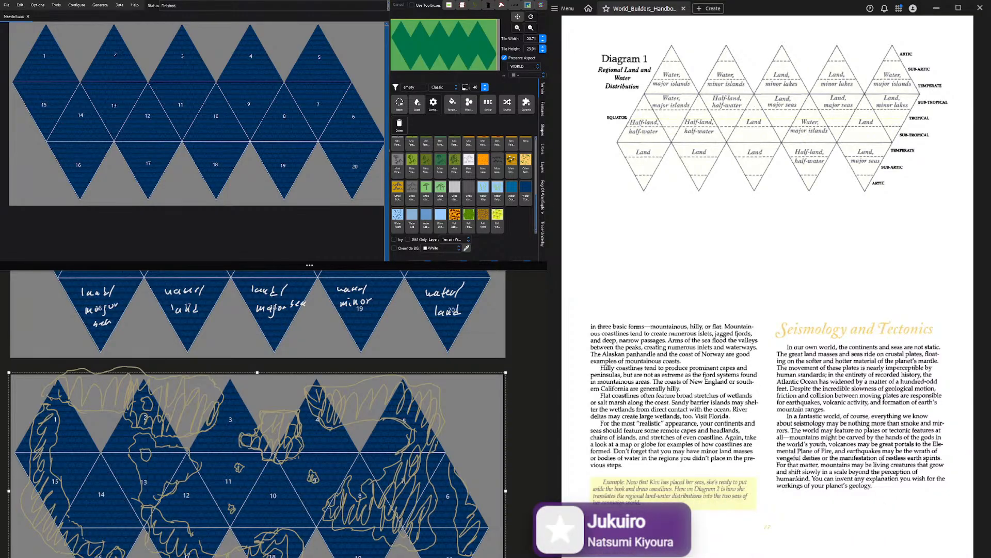
pyautogui.moveTo(148, 465); pyautogui.dragTo(142, 481)
pyautogui.moveTo(139, 438); pyautogui.dragTo(173, 493)
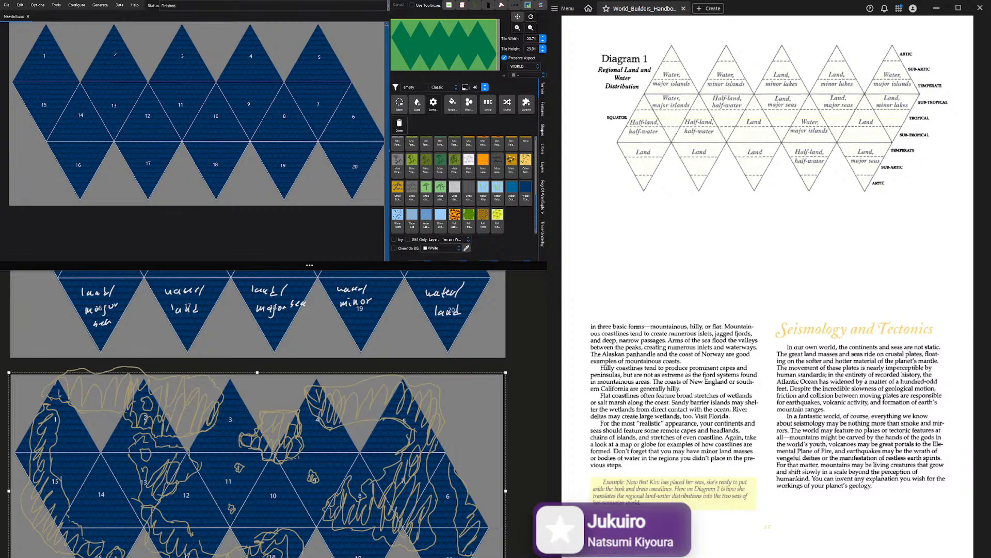
# Turn the guidebook to the Diagram 2 page and choose the pale yellow terrain tile on the Terrain Land layer
pyautogui.press('Right')
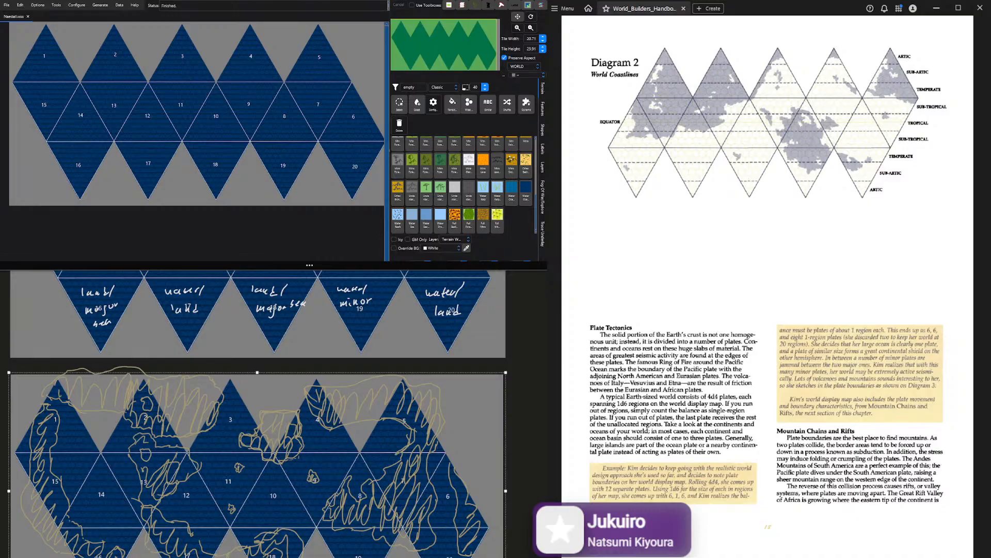
pyautogui.press('Escape')
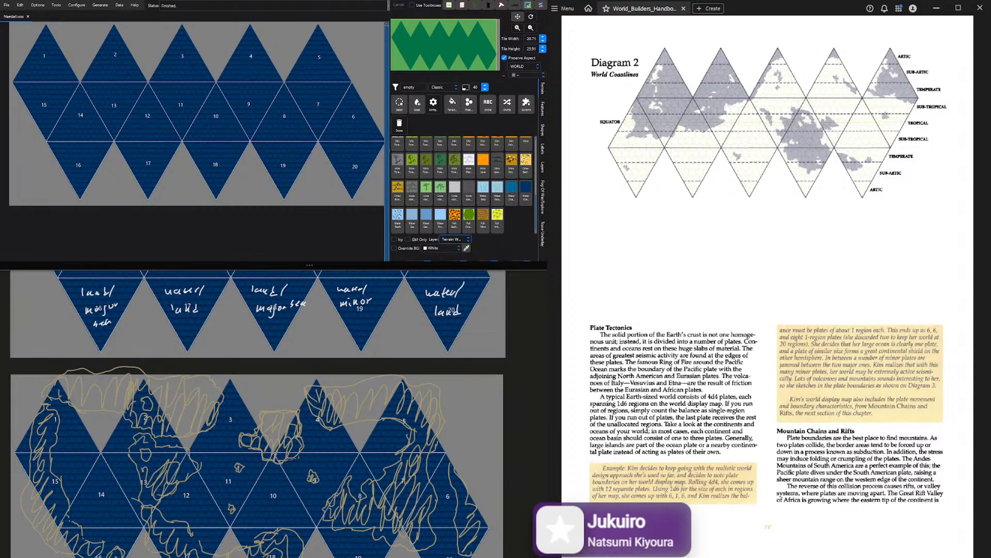
pyautogui.scroll(1, 454, 239)
pyautogui.scroll(5, 445, 191)
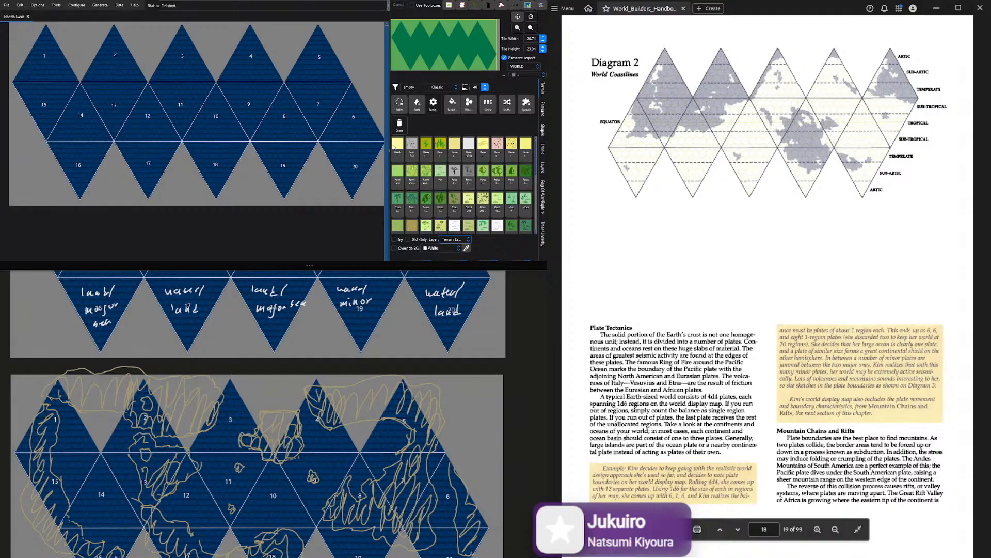
pyautogui.click(397, 146)
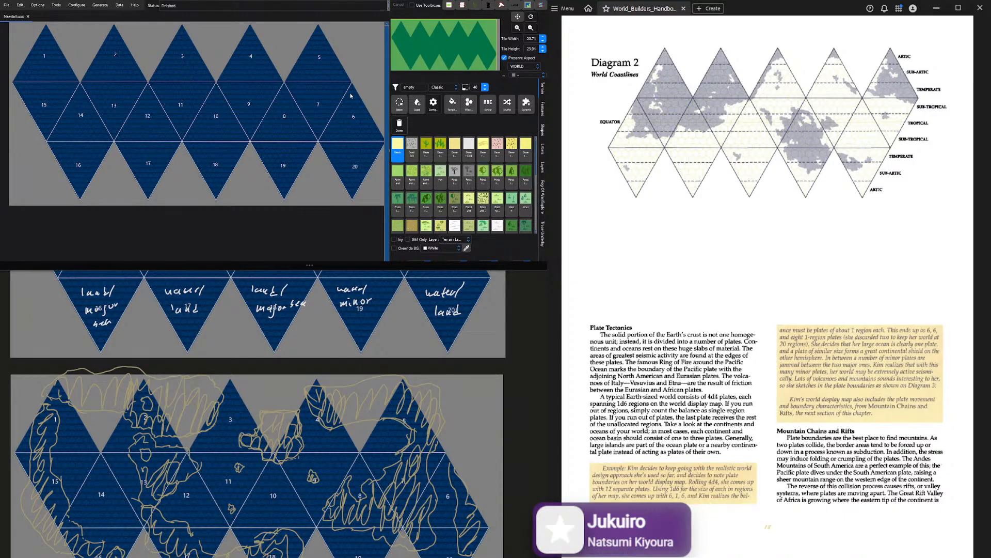
# Place small island hexes of pale yellow land in regions 9 and 11 to match the sketch
pyautogui.click(251, 103)
pyautogui.click(246, 98)
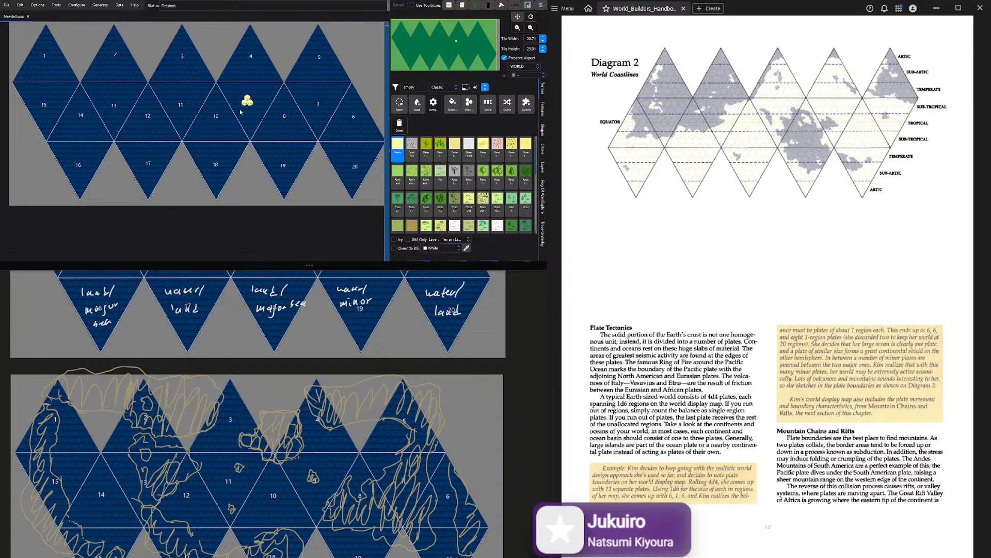
pyautogui.click(184, 126)
pyautogui.click(182, 123)
pyautogui.click(190, 94)
# Paint the northern landmass hexes across regions 3 and 4 and the top of region 10, including region 4's peak
pyautogui.click(213, 84)
pyautogui.click(205, 74)
pyautogui.moveTo(199, 76); pyautogui.dragTo(207, 70)
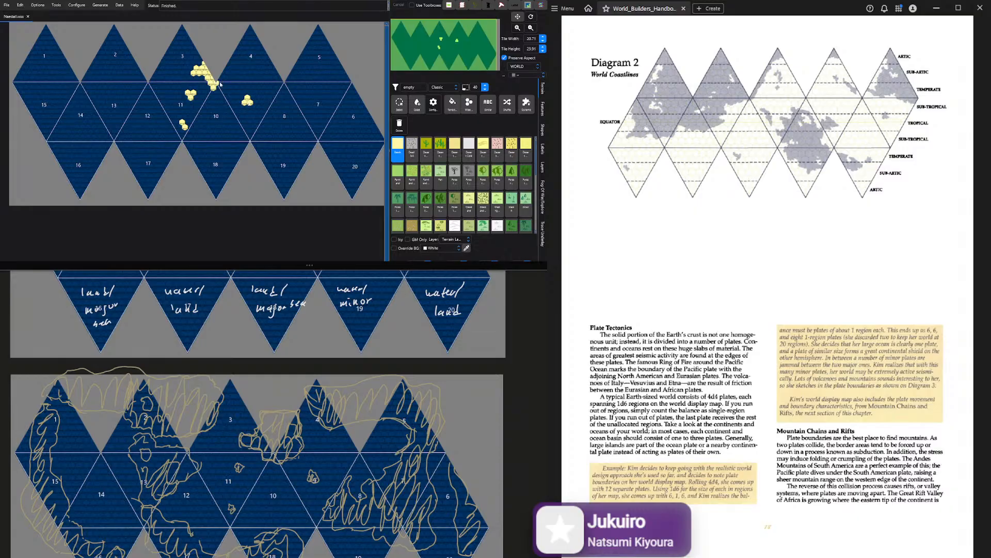
pyautogui.moveTo(218, 88); pyautogui.dragTo(230, 85)
pyautogui.moveTo(234, 83)
pyautogui.mouseDown()
pyautogui.moveTo(224, 76)
pyautogui.moveTo(234, 62)
pyautogui.moveTo(236, 82)
pyautogui.moveTo(241, 74)
pyautogui.moveTo(235, 55)
pyautogui.moveTo(232, 72)
pyautogui.mouseUp()
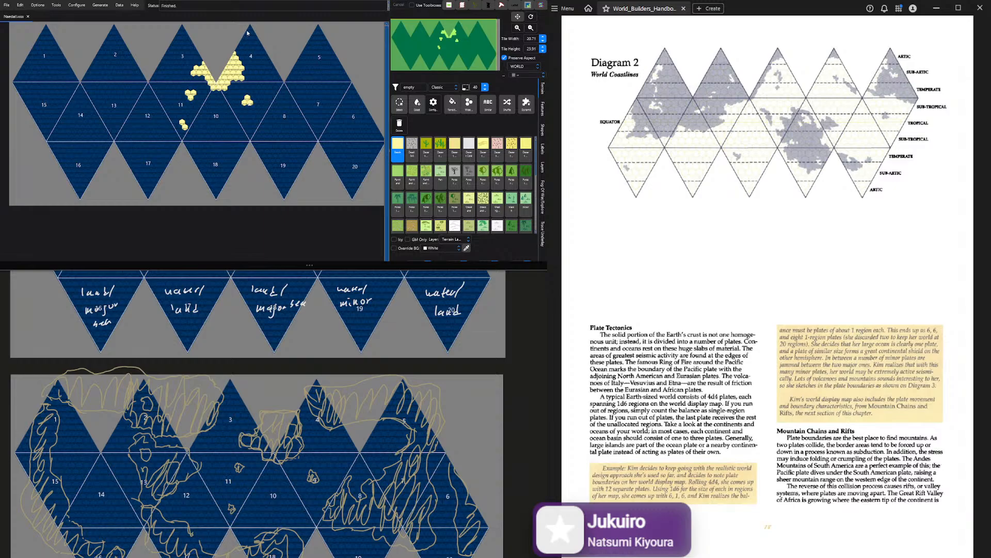
pyautogui.moveTo(247, 32)
pyautogui.mouseDown()
pyautogui.moveTo(250, 53)
pyautogui.moveTo(269, 58)
pyautogui.moveTo(257, 56)
pyautogui.moveTo(266, 55)
pyautogui.moveTo(253, 51)
pyautogui.moveTo(262, 47)
pyautogui.moveTo(253, 35)
pyautogui.mouseUp()
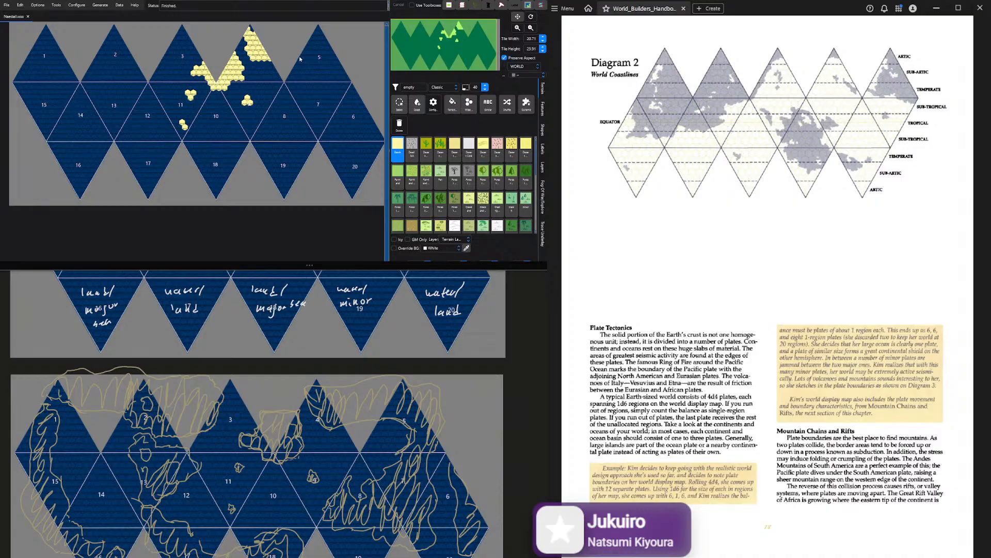
# Outline the large eastern continent in land hexes through regions 5, 6, 7 and 8 down to regions 19 and 20
pyautogui.moveTo(300, 59)
pyautogui.mouseDown()
pyautogui.moveTo(327, 53)
pyautogui.moveTo(327, 94)
pyautogui.mouseUp()
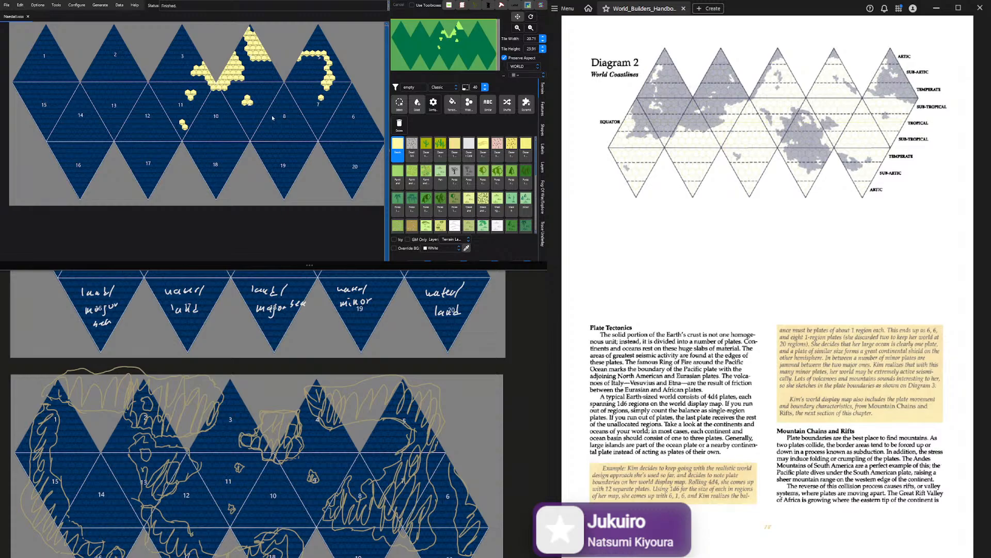
pyautogui.moveTo(326, 91); pyautogui.dragTo(304, 116)
pyautogui.moveTo(297, 120); pyautogui.dragTo(277, 107)
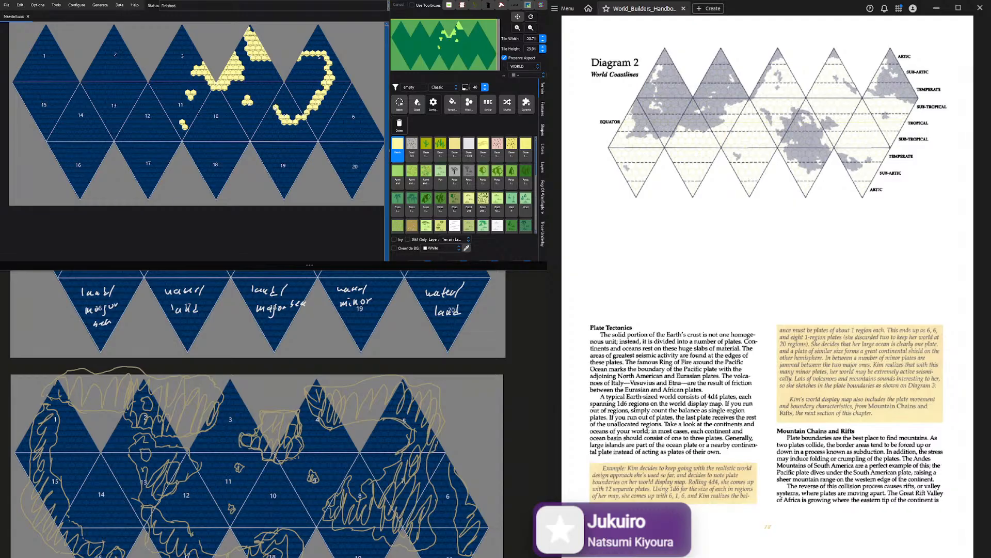
pyautogui.moveTo(276, 108)
pyautogui.mouseDown()
pyautogui.moveTo(282, 97)
pyautogui.moveTo(256, 126)
pyautogui.moveTo(262, 144)
pyautogui.moveTo(309, 156)
pyautogui.moveTo(341, 148)
pyautogui.moveTo(344, 117)
pyautogui.mouseUp()
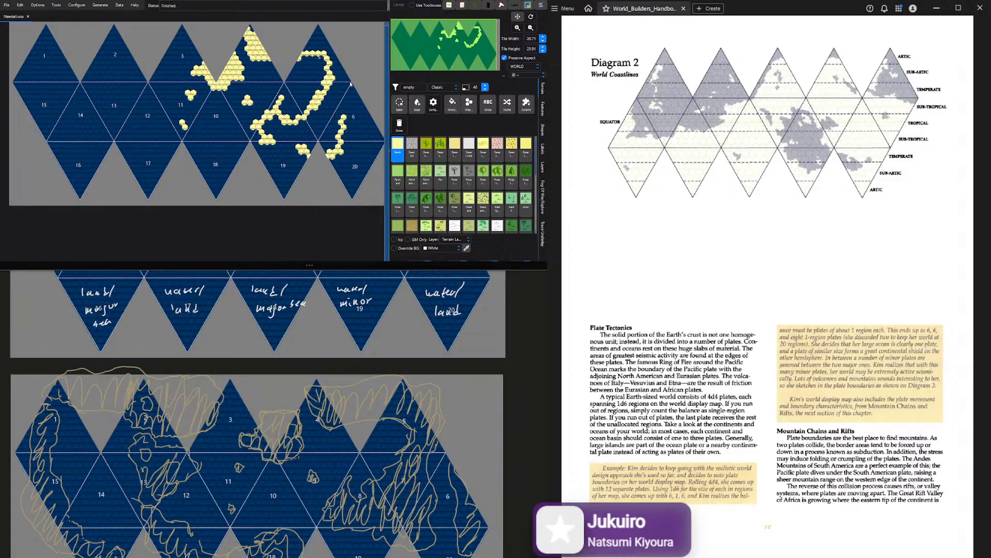
pyautogui.moveTo(347, 70)
pyautogui.mouseDown()
pyautogui.moveTo(334, 93)
pyautogui.moveTo(343, 132)
pyautogui.mouseUp()
pyautogui.moveTo(283, 143); pyautogui.dragTo(305, 151)
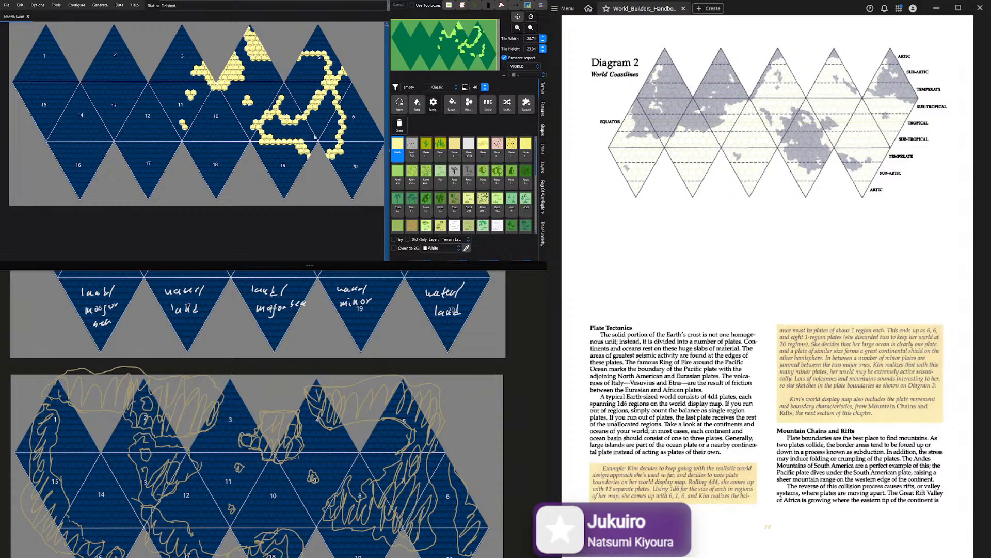
pyautogui.click(451, 103)
pyautogui.click(318, 128)
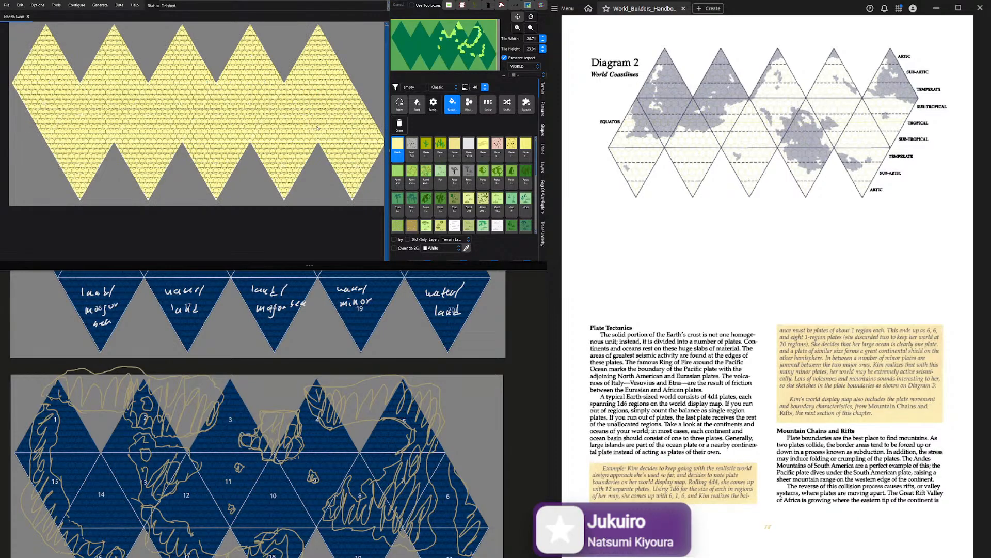
pyautogui.hotkey('ctrl', 'z')
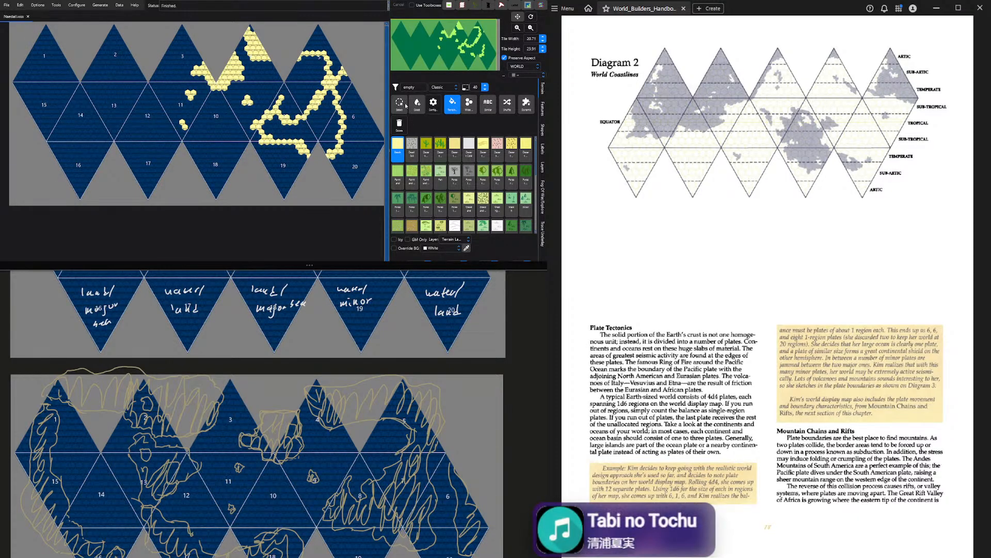
# Fill the interior of the outlined eastern continent and the northern tip of region 5 with land hexes
pyautogui.click(468, 103)
pyautogui.moveTo(288, 130)
pyautogui.mouseDown()
pyautogui.moveTo(268, 128)
pyautogui.moveTo(312, 136)
pyautogui.moveTo(327, 152)
pyautogui.moveTo(348, 150)
pyautogui.moveTo(330, 146)
pyautogui.moveTo(336, 130)
pyautogui.moveTo(324, 125)
pyautogui.moveTo(303, 124)
pyautogui.moveTo(331, 97)
pyautogui.mouseUp()
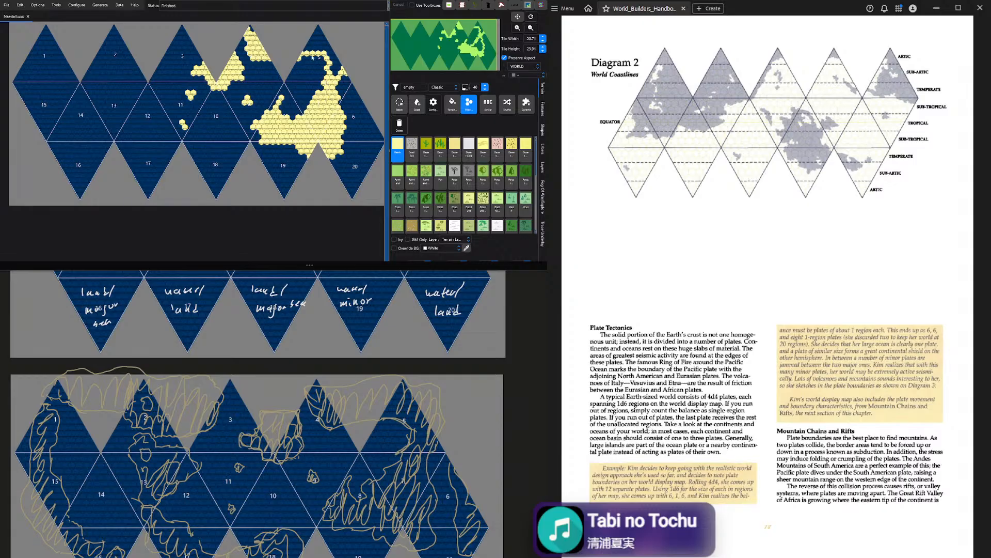
pyautogui.moveTo(308, 51)
pyautogui.mouseDown()
pyautogui.moveTo(317, 26)
pyautogui.moveTo(318, 45)
pyautogui.moveTo(337, 75)
pyautogui.mouseUp()
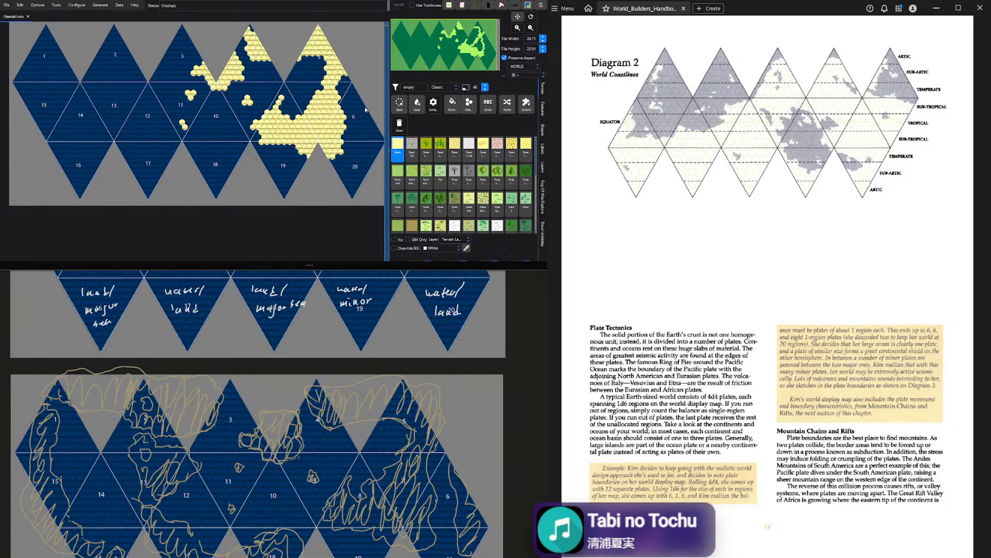
# Paint the coast through the eastern side of regions 6 and 20 and fill the land out to the map edge
pyautogui.moveTo(365, 110); pyautogui.dragTo(376, 157)
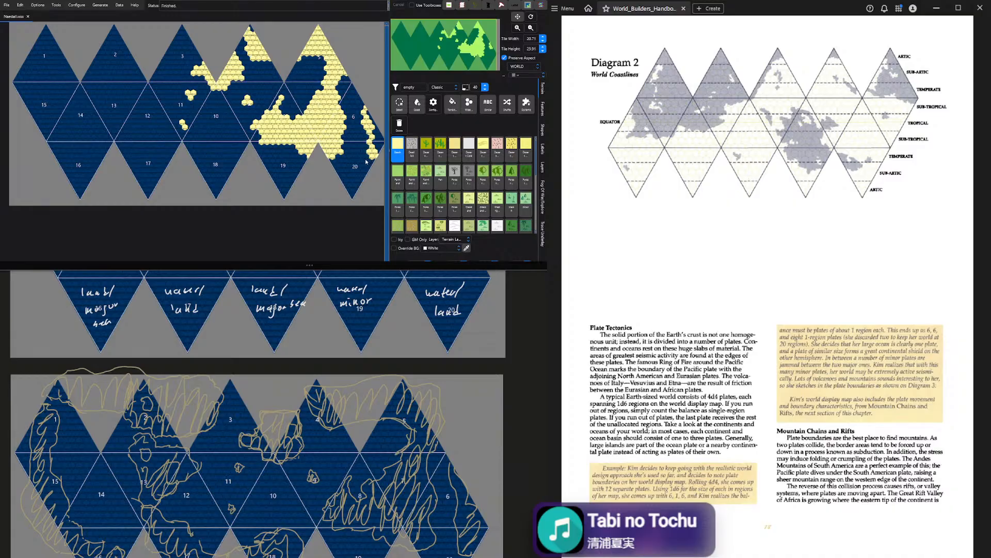
pyautogui.moveTo(375, 161)
pyautogui.mouseDown()
pyautogui.moveTo(366, 151)
pyautogui.moveTo(372, 139)
pyautogui.moveTo(374, 164)
pyautogui.moveTo(379, 136)
pyautogui.mouseUp()
pyautogui.click(464, 104)
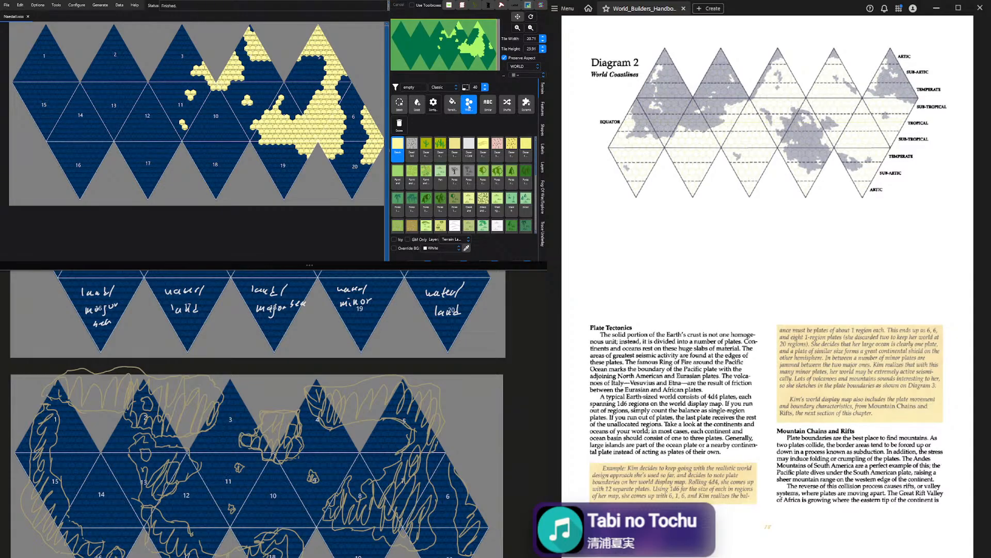
pyautogui.click(469, 106)
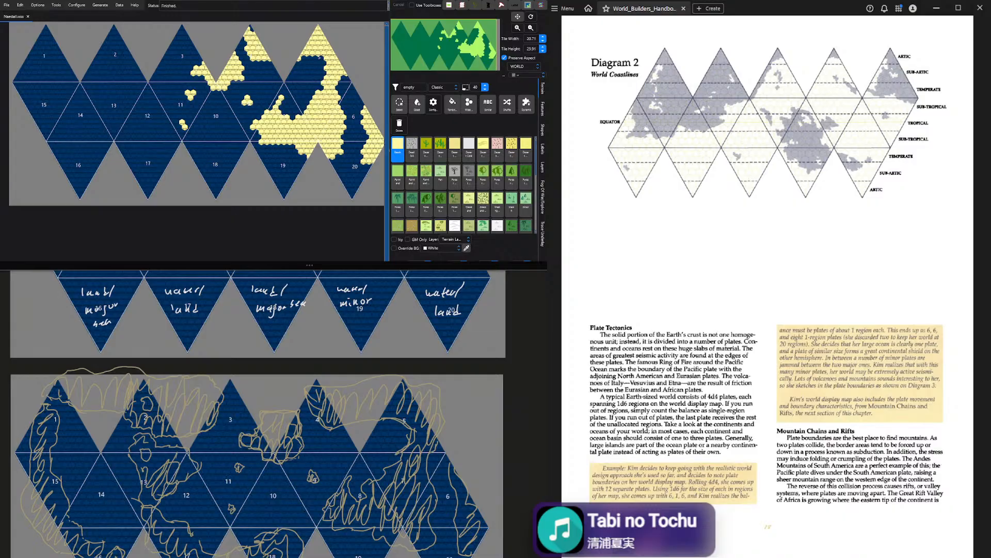
# Outline the southern landmasses across regions 17 and 18 with land hexes and fill their interiors
pyautogui.moveTo(224, 145); pyautogui.dragTo(234, 176)
pyautogui.moveTo(228, 139)
pyautogui.mouseDown()
pyautogui.moveTo(236, 169)
pyautogui.moveTo(221, 148)
pyautogui.moveTo(193, 161)
pyautogui.moveTo(214, 152)
pyautogui.mouseUp()
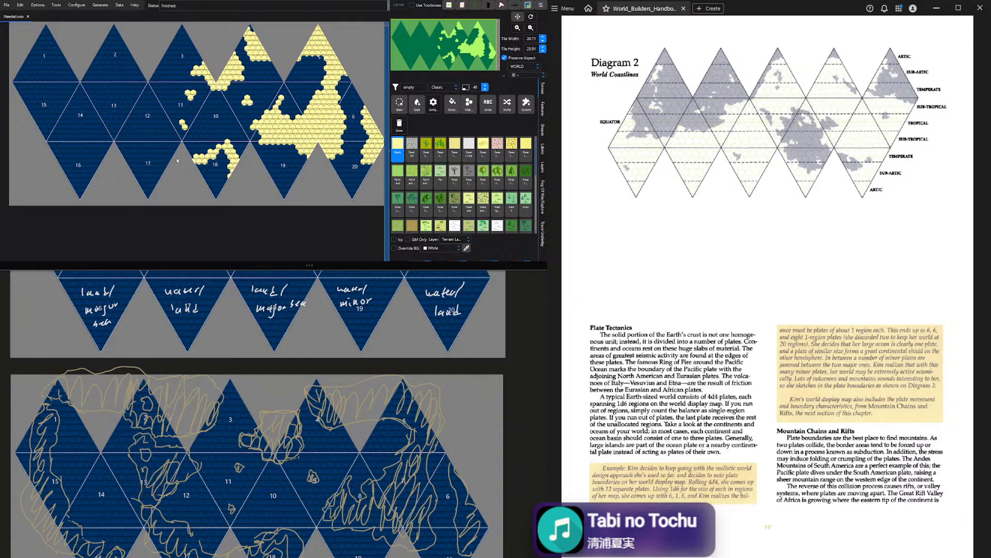
pyautogui.moveTo(173, 160); pyautogui.dragTo(145, 136)
pyautogui.moveTo(145, 177); pyautogui.dragTo(164, 186)
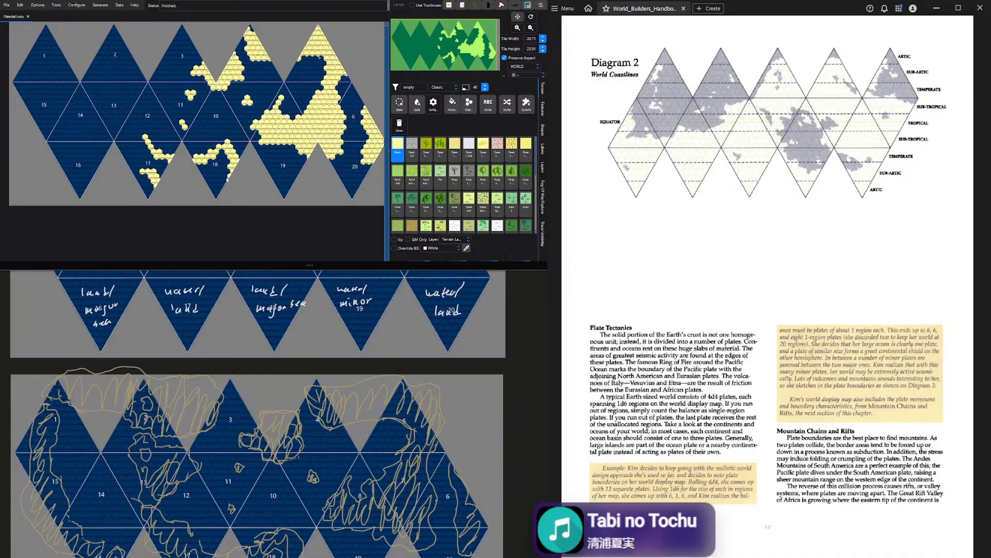
pyautogui.moveTo(227, 180); pyautogui.dragTo(202, 183)
pyautogui.moveTo(144, 172)
pyautogui.mouseDown()
pyautogui.moveTo(122, 126)
pyautogui.moveTo(125, 139)
pyautogui.moveTo(122, 128)
pyautogui.moveTo(139, 126)
pyautogui.moveTo(133, 145)
pyautogui.moveTo(162, 161)
pyautogui.moveTo(161, 176)
pyautogui.moveTo(207, 179)
pyautogui.moveTo(225, 158)
pyautogui.mouseUp()
pyautogui.click(470, 105)
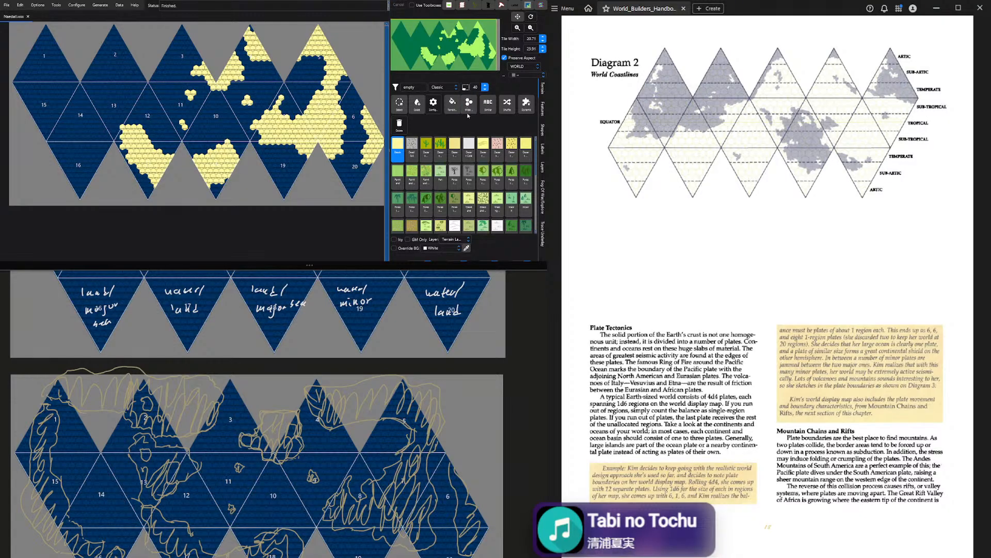
# Paint a light blue inland sea inside region 18's landmass on the Terrain Water layer
pyautogui.scroll(-1, 479, 177)
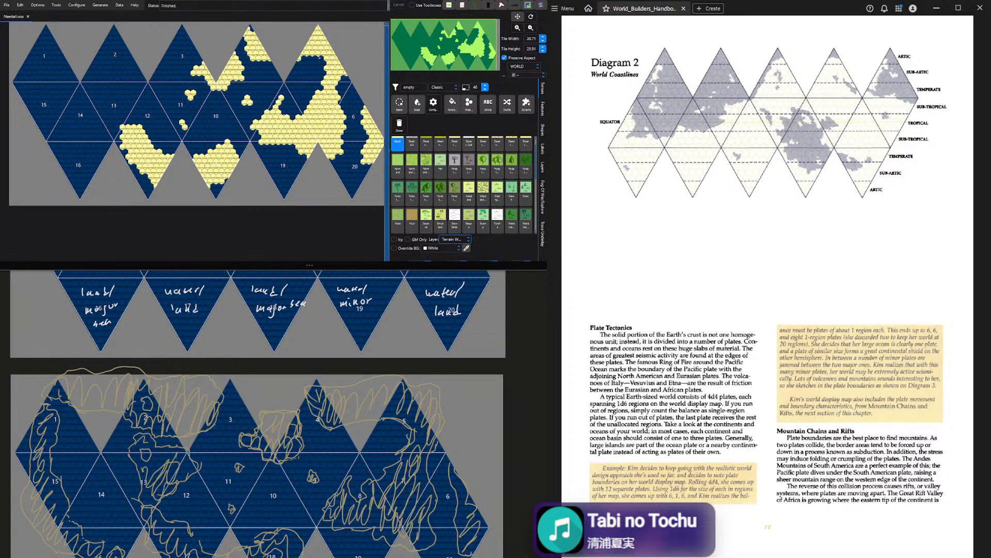
pyautogui.scroll(-10, 504, 212)
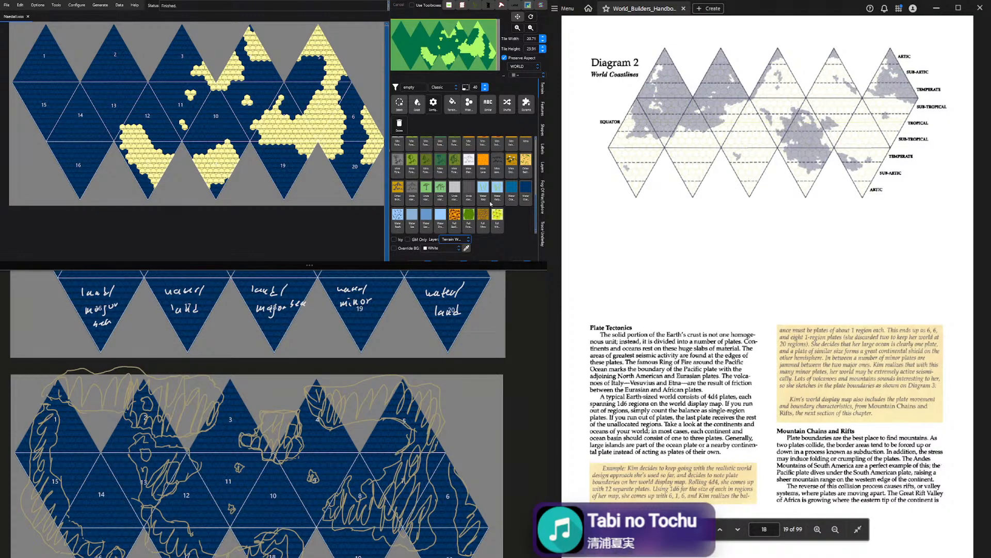
pyautogui.click(425, 219)
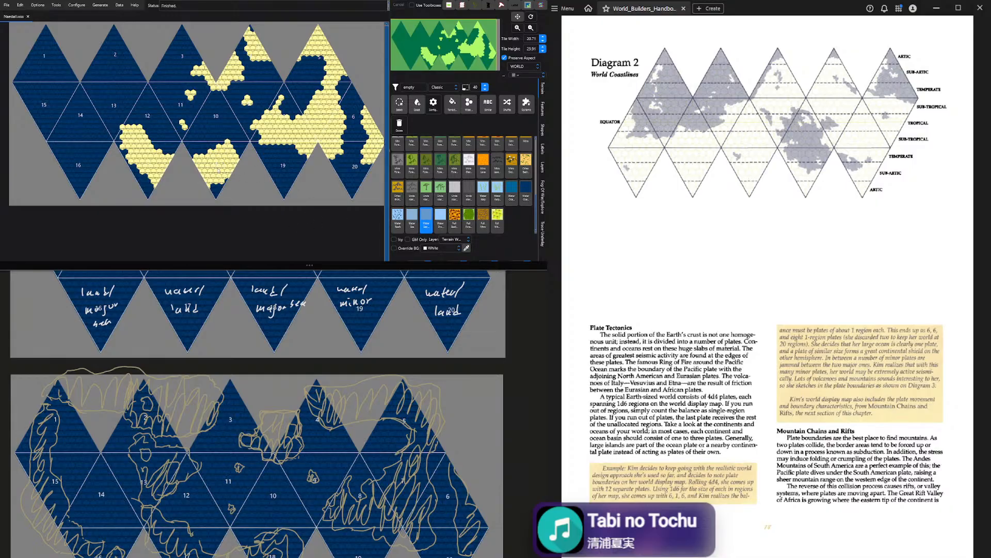
pyautogui.moveTo(219, 165)
pyautogui.mouseDown()
pyautogui.moveTo(216, 174)
pyautogui.moveTo(224, 157)
pyautogui.moveTo(209, 173)
pyautogui.moveTo(227, 150)
pyautogui.mouseUp()
# Paint a coastline of land hexes north from region 17's landmass along the western side of region 12
pyautogui.scroll(2, 453, 202)
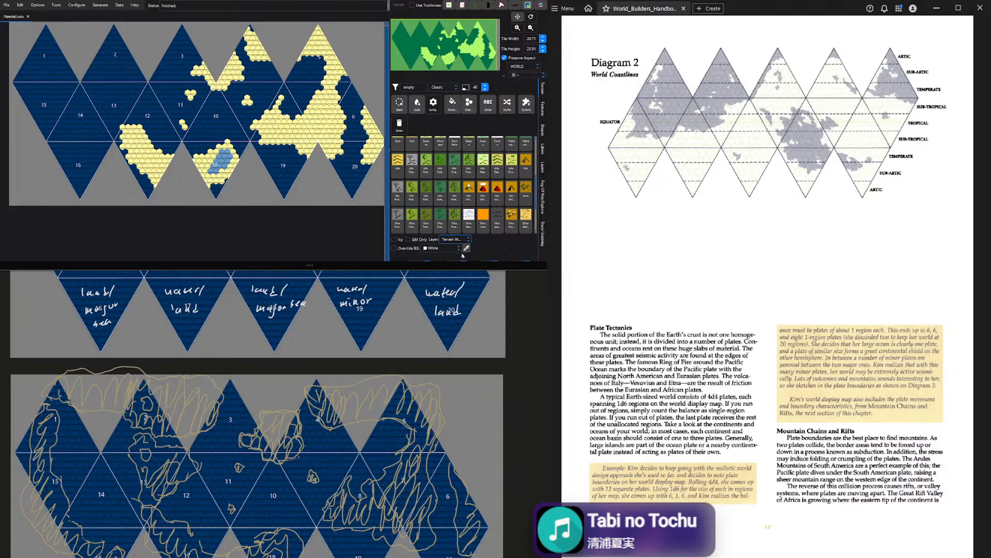
pyautogui.scroll(-2, 447, 238)
pyautogui.scroll(1, 455, 239)
pyautogui.scroll(5, 406, 212)
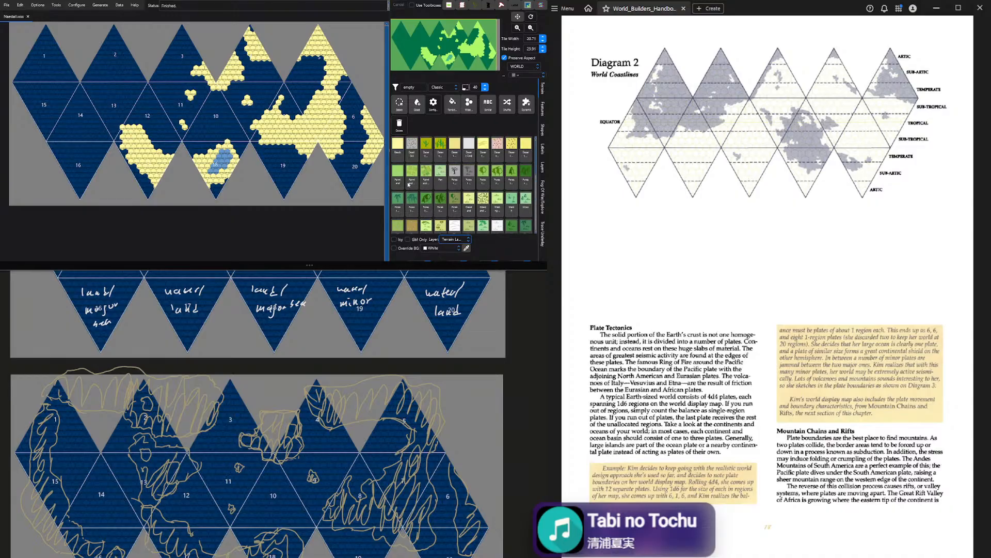
pyautogui.click(397, 147)
pyautogui.moveTo(127, 124); pyautogui.dragTo(126, 115)
pyautogui.moveTo(124, 114); pyautogui.dragTo(114, 82)
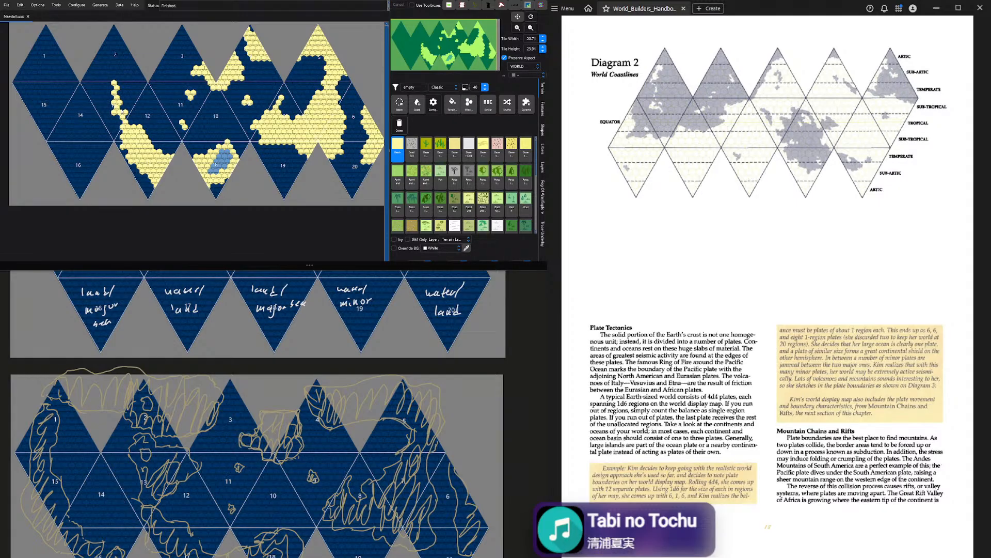
# Continue the land-hex coast across southern region 2 and back through region 12 to close the landmass outline
pyautogui.moveTo(112, 88); pyautogui.dragTo(125, 71)
pyautogui.click(132, 74)
pyautogui.moveTo(133, 72); pyautogui.dragTo(145, 80)
pyautogui.click(152, 81)
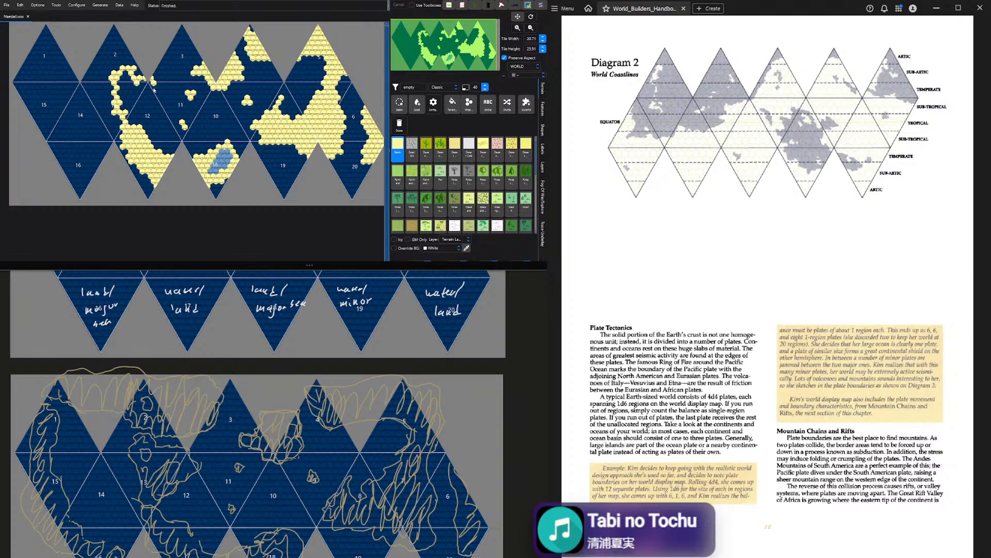
pyautogui.moveTo(154, 91); pyautogui.dragTo(159, 96)
pyautogui.click(154, 86)
pyautogui.moveTo(130, 110); pyautogui.dragTo(142, 96)
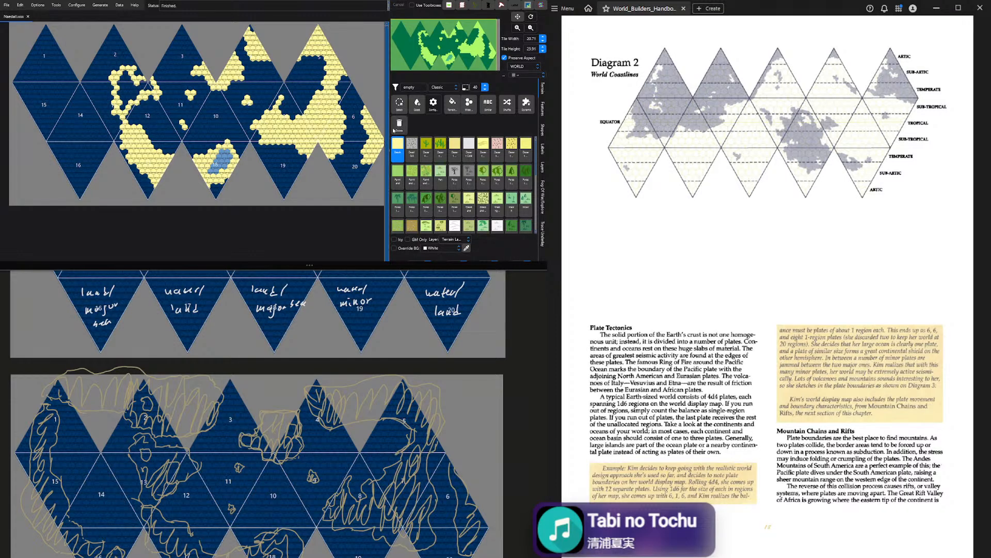
# Fill the interior of the outlined landmass spanning regions 2 and 12 with land hexes
pyautogui.click(397, 111)
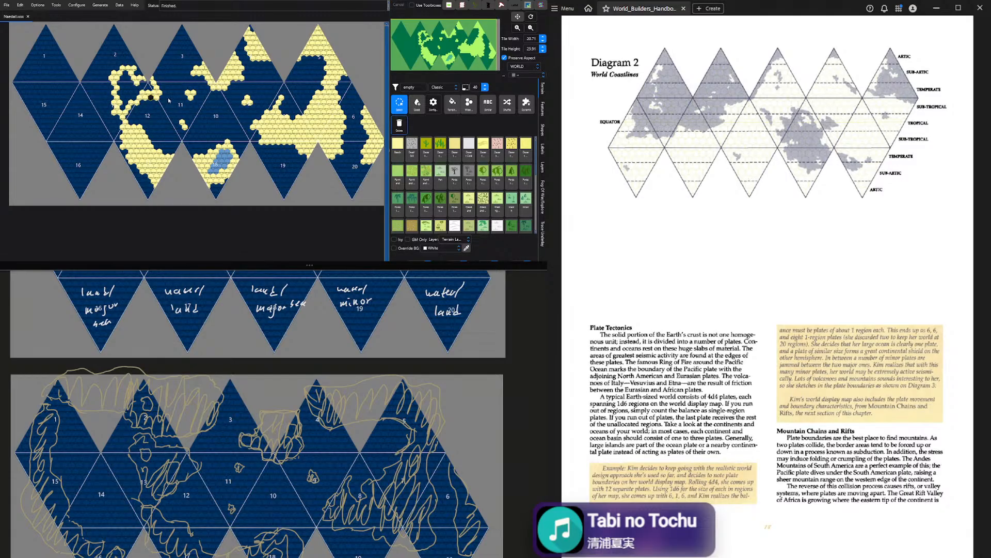
pyautogui.scroll(-5, 473, 198)
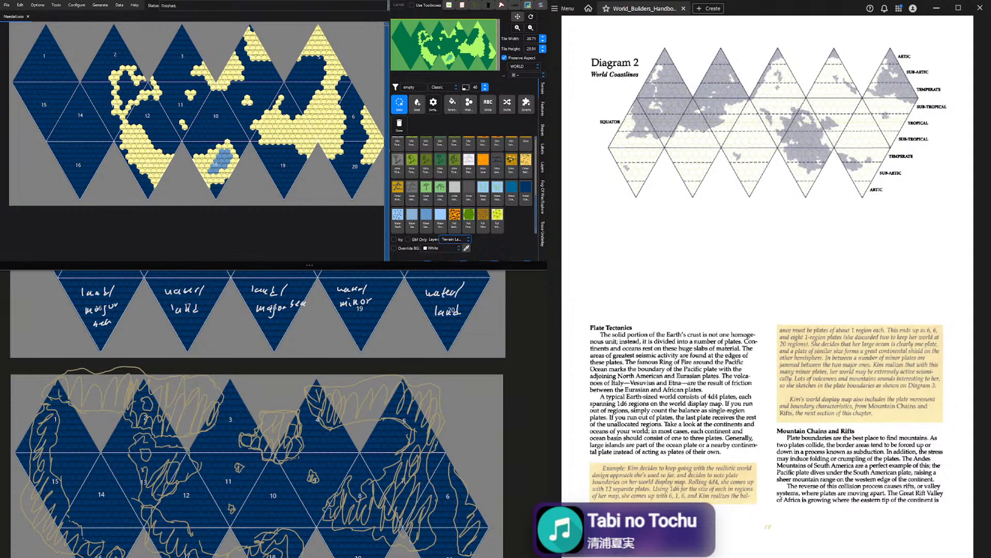
pyautogui.click(525, 189)
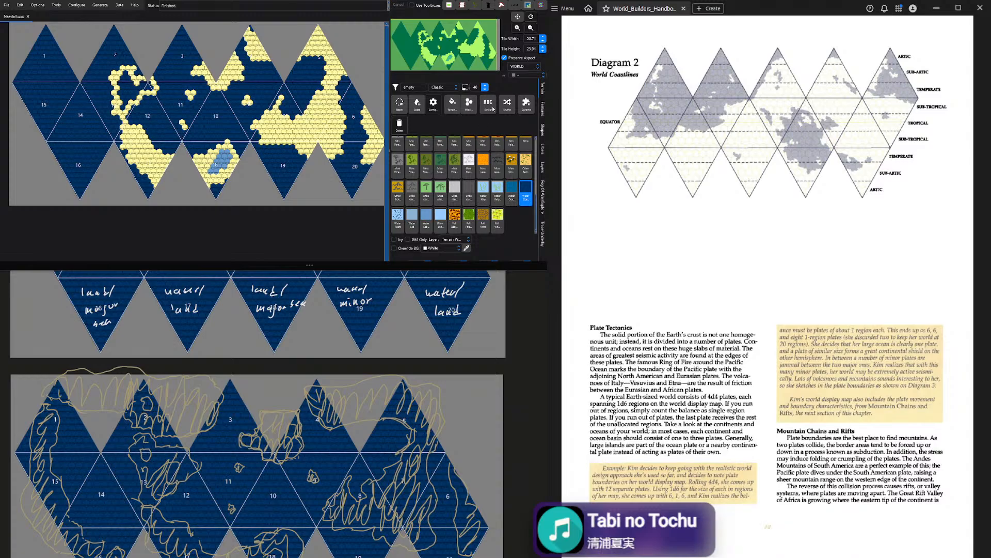
pyautogui.scroll(3, 467, 177)
pyautogui.scroll(3, 467, 176)
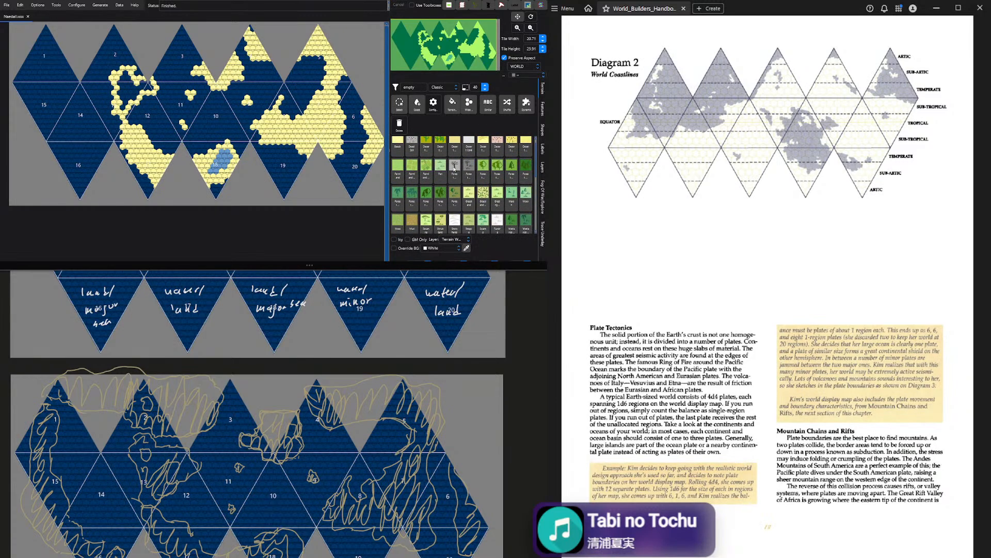
pyautogui.click(397, 144)
pyautogui.click(473, 106)
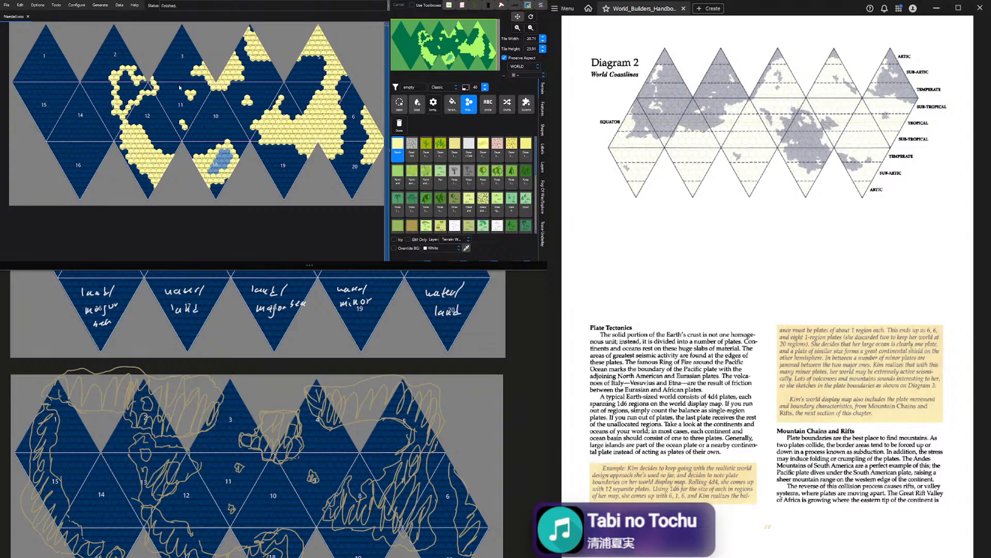
pyautogui.moveTo(122, 107)
pyautogui.mouseDown()
pyautogui.moveTo(126, 75)
pyautogui.moveTo(134, 97)
pyautogui.moveTo(150, 90)
pyautogui.mouseUp()
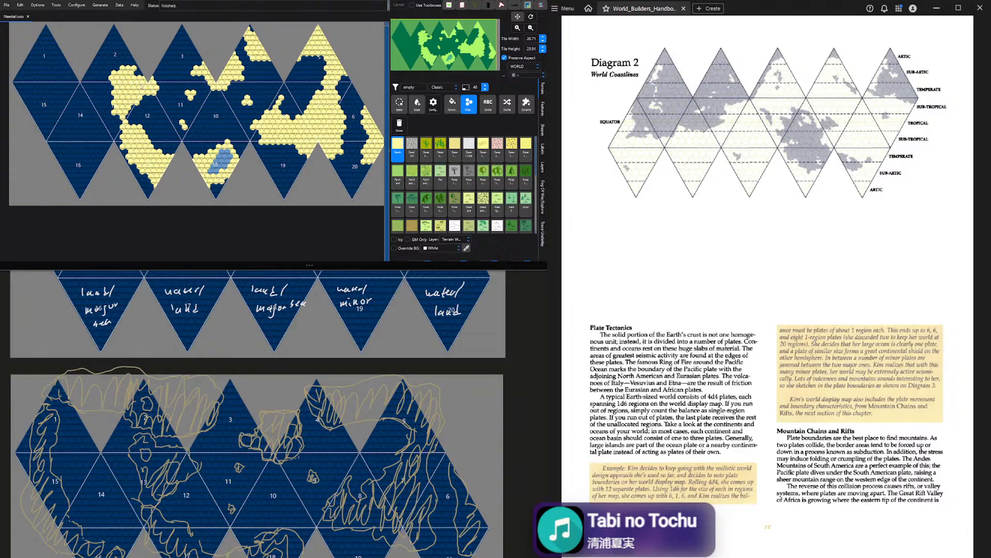
# Add land hexes along the edges of the region 2 and 12 landmass and trim its eastern coast with deep water hexes
pyautogui.scroll(-5, 480, 193)
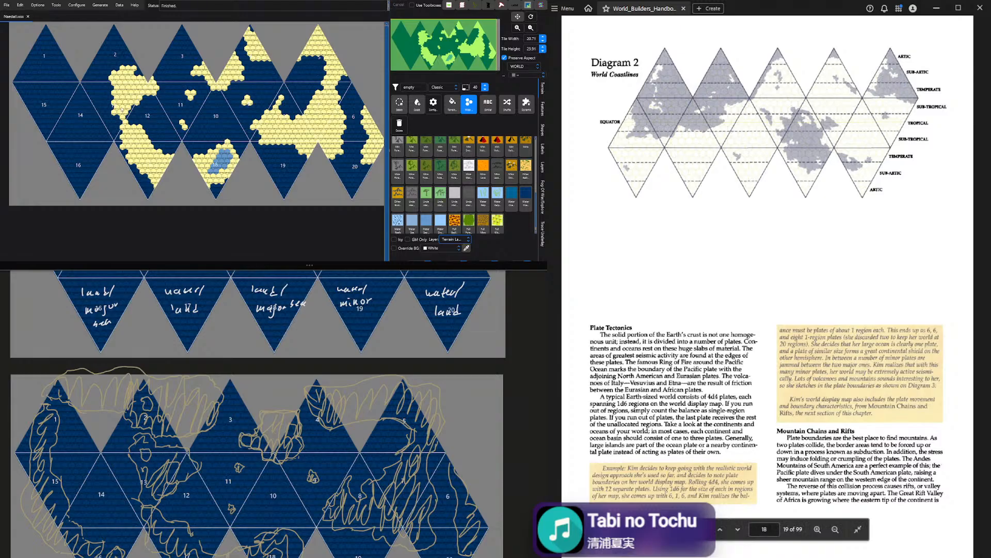
pyautogui.click(135, 97)
pyautogui.click(151, 83)
pyautogui.click(112, 94)
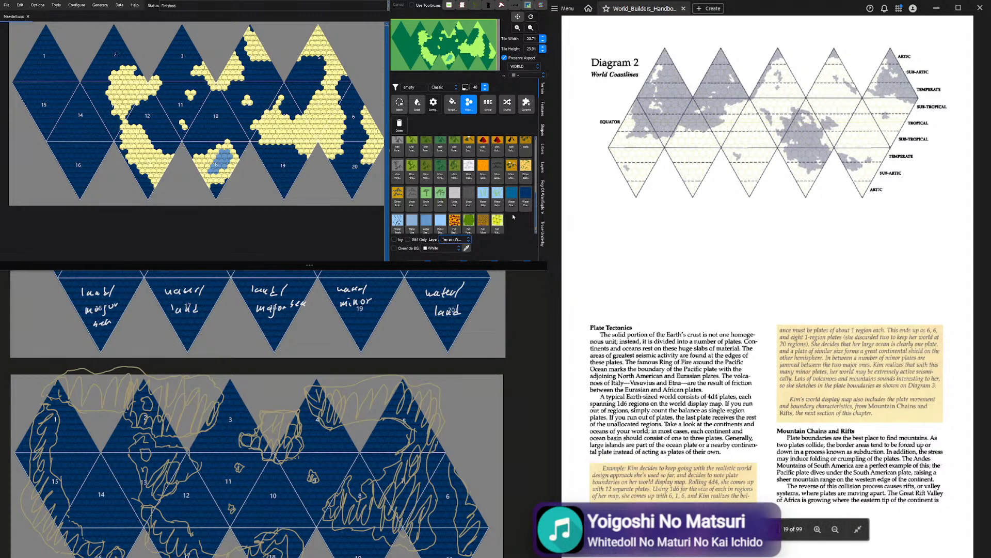
pyautogui.click(524, 197)
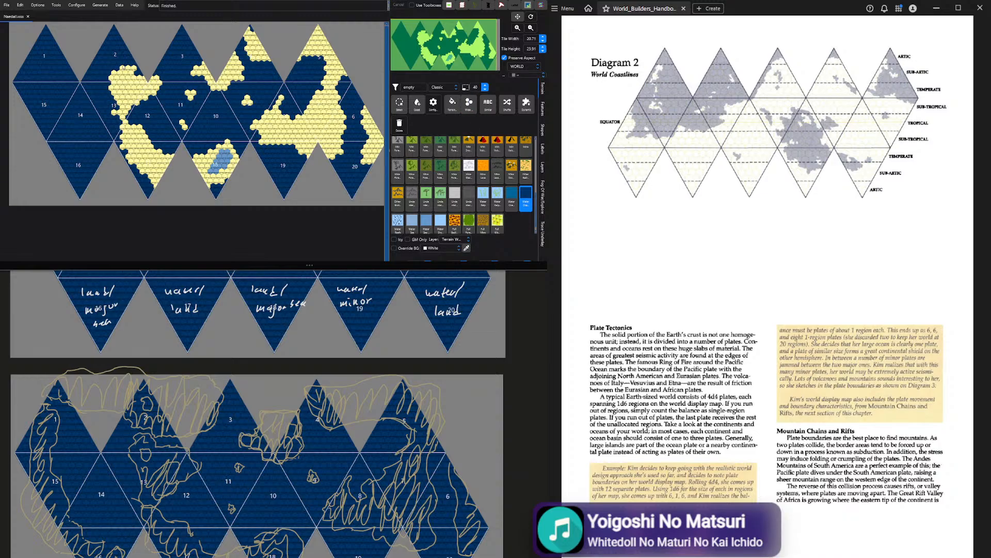
pyautogui.click(155, 95)
# Widen the western coast of the region 2 and 12 landmass with land hexes on the Terrain Land layer
pyautogui.scroll(2, 454, 206)
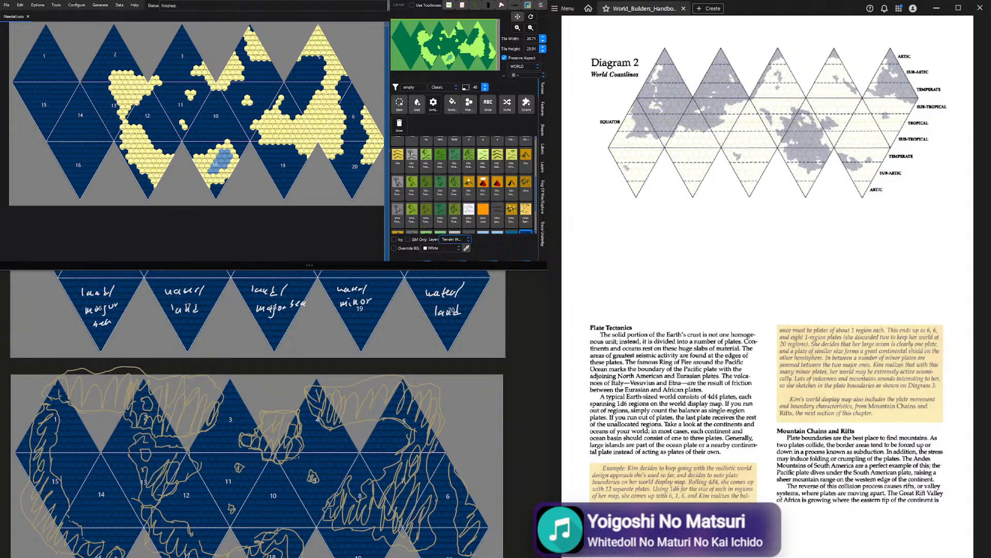
pyautogui.click(454, 248)
pyautogui.scroll(5, 408, 181)
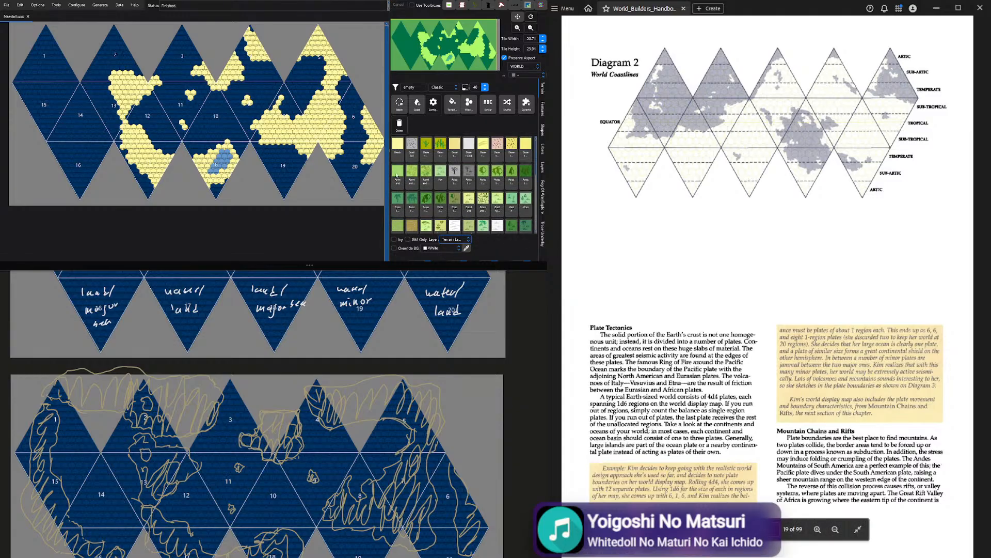
pyautogui.click(397, 145)
pyautogui.moveTo(117, 69); pyautogui.dragTo(124, 70)
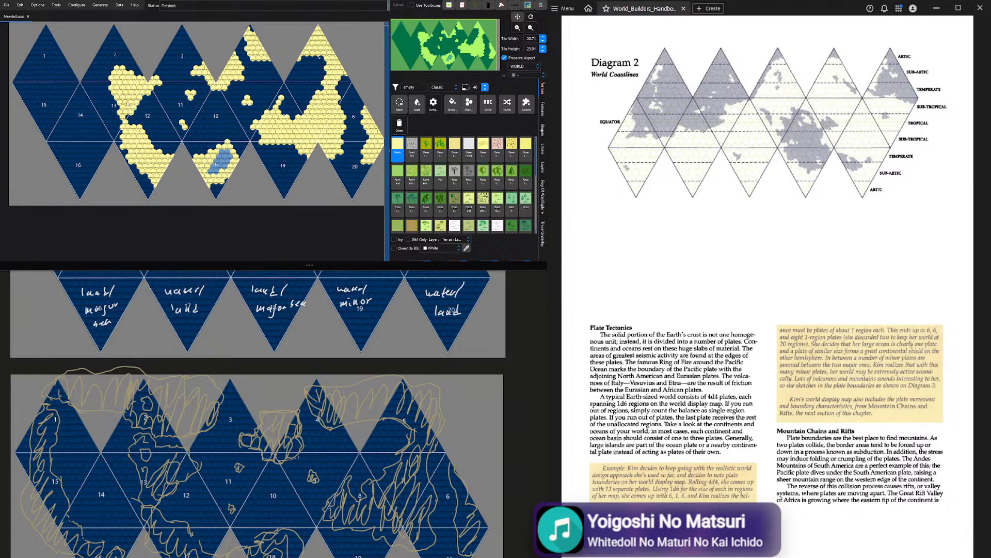
pyautogui.click(119, 103)
pyautogui.moveTo(113, 99)
pyautogui.mouseDown()
pyautogui.moveTo(114, 112)
pyautogui.moveTo(102, 84)
pyautogui.mouseUp()
# Outline the northern coasts of regions 1, 2 and 3 with land hexes and fill the tips
pyautogui.moveTo(129, 63); pyautogui.dragTo(122, 57)
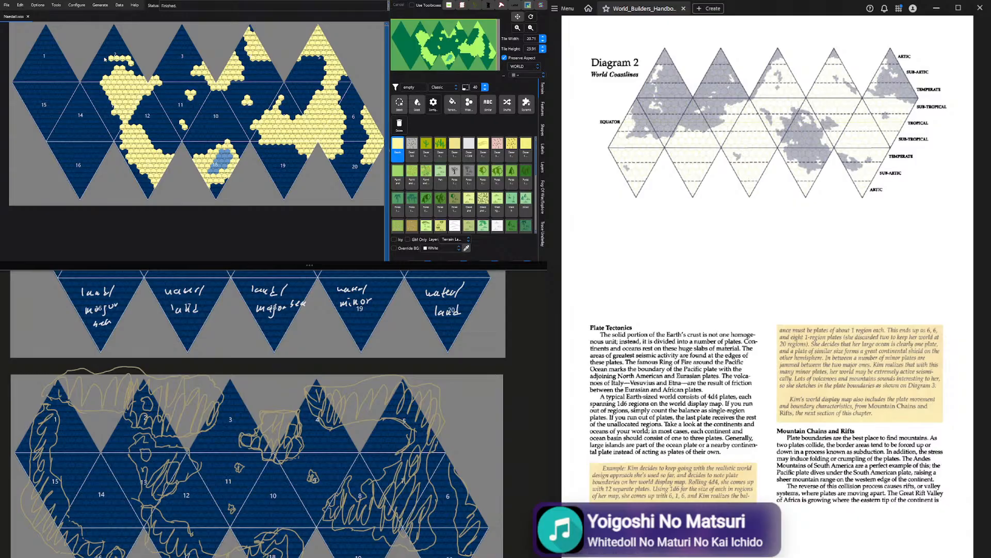
pyautogui.moveTo(111, 57); pyautogui.dragTo(100, 49)
pyautogui.moveTo(158, 66)
pyautogui.mouseDown()
pyautogui.moveTo(175, 39)
pyautogui.moveTo(163, 52)
pyautogui.mouseUp()
pyautogui.moveTo(55, 46); pyautogui.dragTo(48, 27)
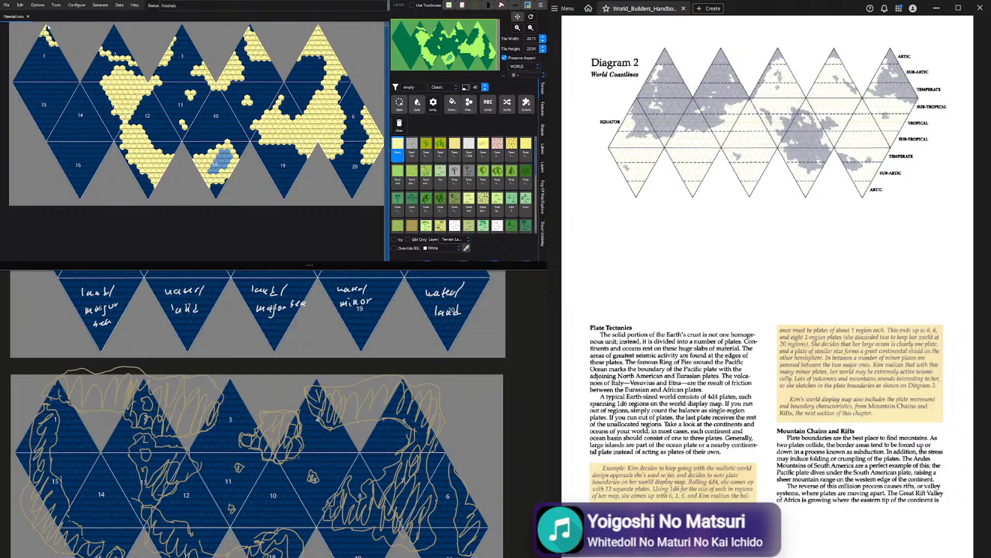
pyautogui.click(471, 104)
pyautogui.moveTo(113, 48)
pyautogui.mouseDown()
pyautogui.moveTo(115, 29)
pyautogui.moveTo(130, 58)
pyautogui.mouseUp()
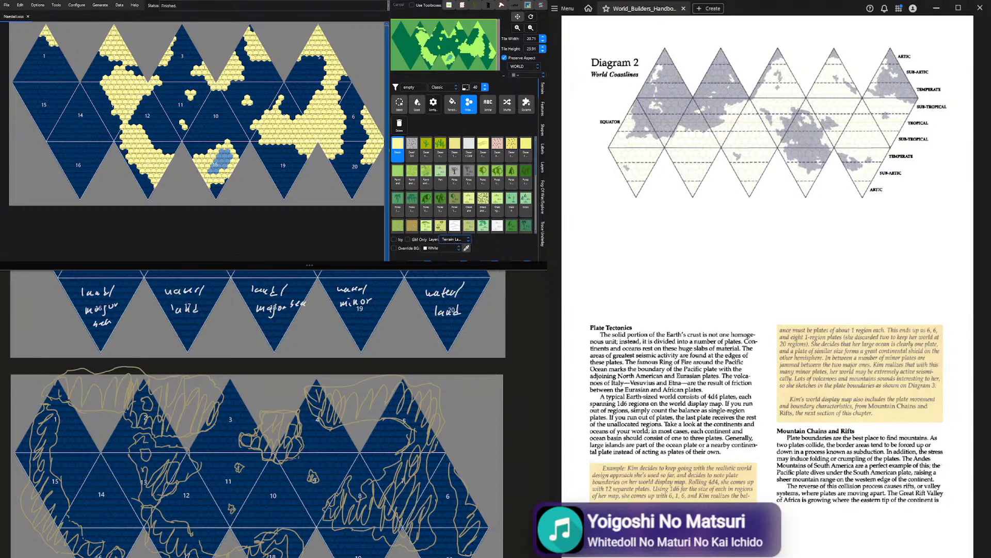
pyautogui.scroll(-5, 524, 211)
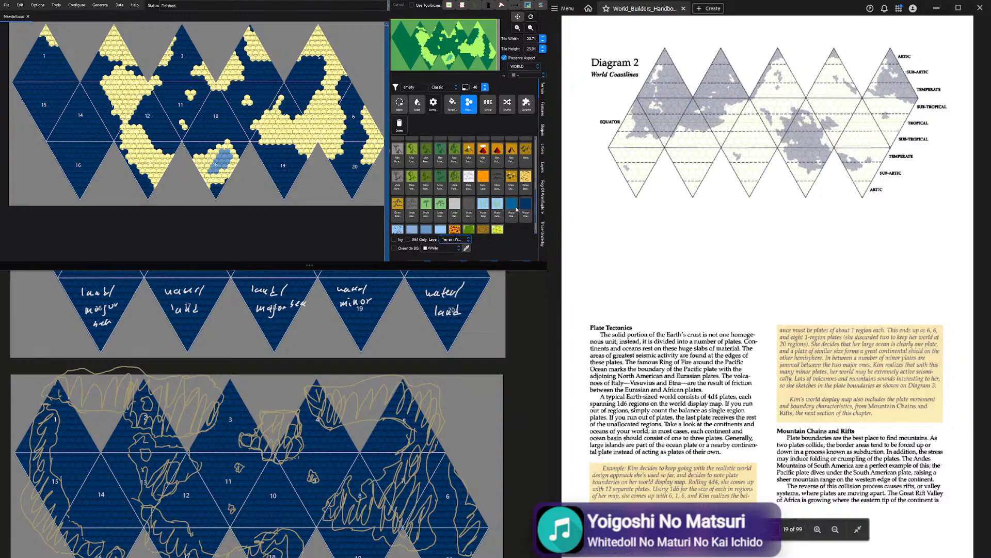
pyautogui.click(525, 193)
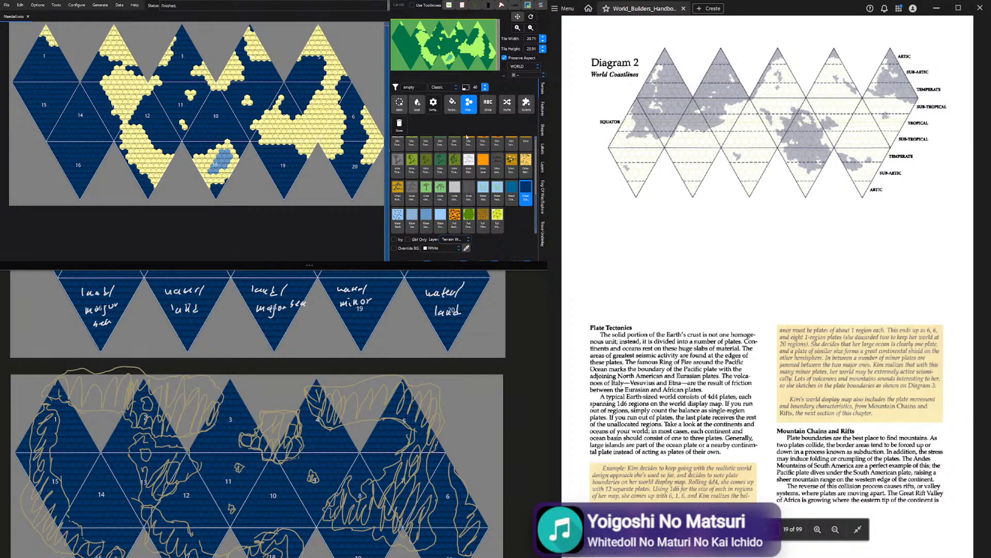
pyautogui.click(398, 105)
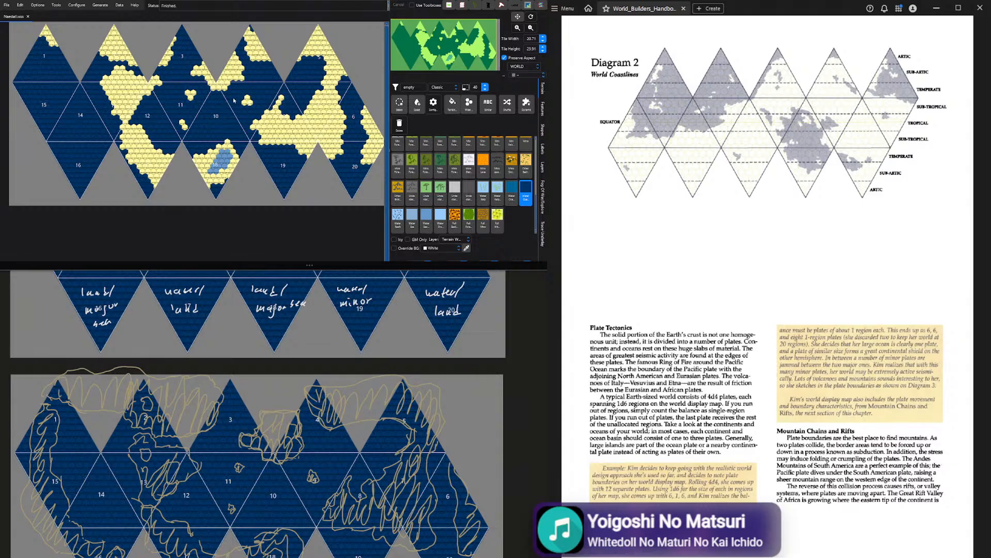
# Outline the western continent through regions 1, 15 and 16 with land hexes and fill it out to the map edge
pyautogui.scroll(5, 494, 189)
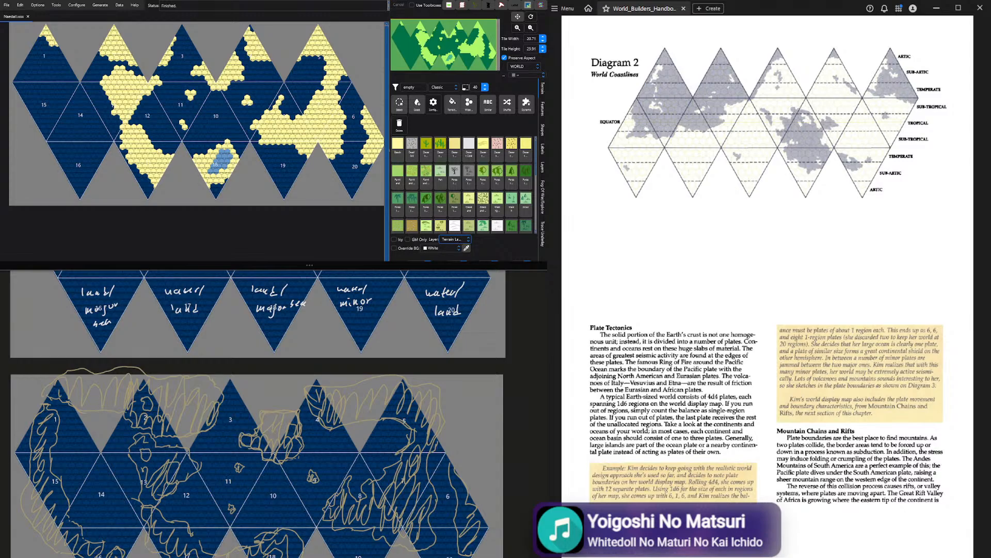
pyautogui.click(401, 145)
pyautogui.moveTo(32, 51); pyautogui.dragTo(37, 107)
pyautogui.moveTo(87, 184)
pyautogui.mouseDown()
pyautogui.moveTo(93, 161)
pyautogui.moveTo(88, 182)
pyautogui.moveTo(87, 171)
pyautogui.moveTo(62, 170)
pyautogui.moveTo(79, 154)
pyautogui.moveTo(58, 139)
pyautogui.moveTo(55, 104)
pyautogui.moveTo(37, 88)
pyautogui.mouseUp()
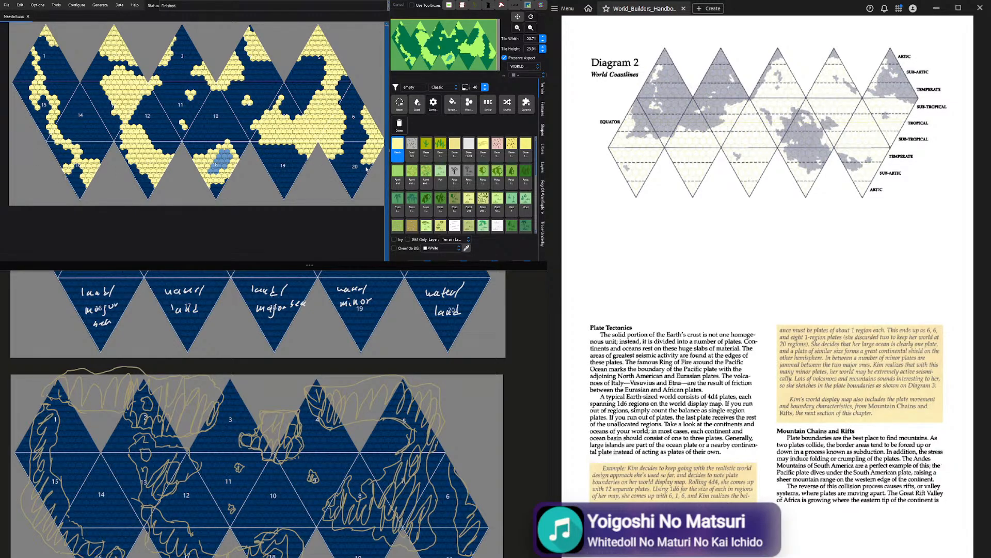
pyautogui.click(462, 105)
pyautogui.moveTo(62, 163)
pyautogui.mouseDown()
pyautogui.moveTo(41, 124)
pyautogui.moveTo(48, 112)
pyautogui.moveTo(41, 103)
pyautogui.moveTo(30, 111)
pyautogui.moveTo(15, 82)
pyautogui.moveTo(31, 95)
pyautogui.moveTo(29, 60)
pyautogui.mouseUp()
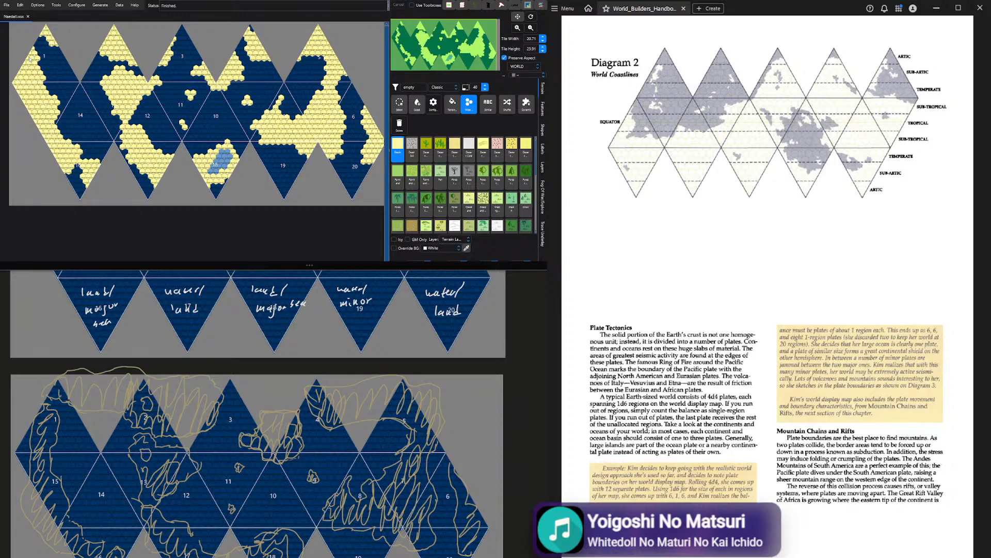
# Cut a channel of deep water hexes through region 16 to separate its southeastern land from the western continent
pyautogui.scroll(-5, 519, 193)
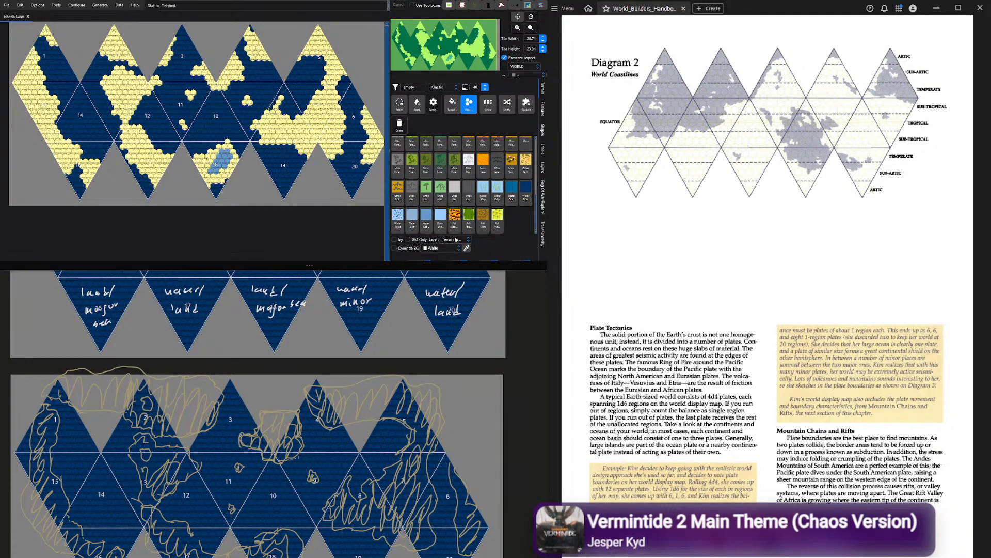
pyautogui.click(525, 190)
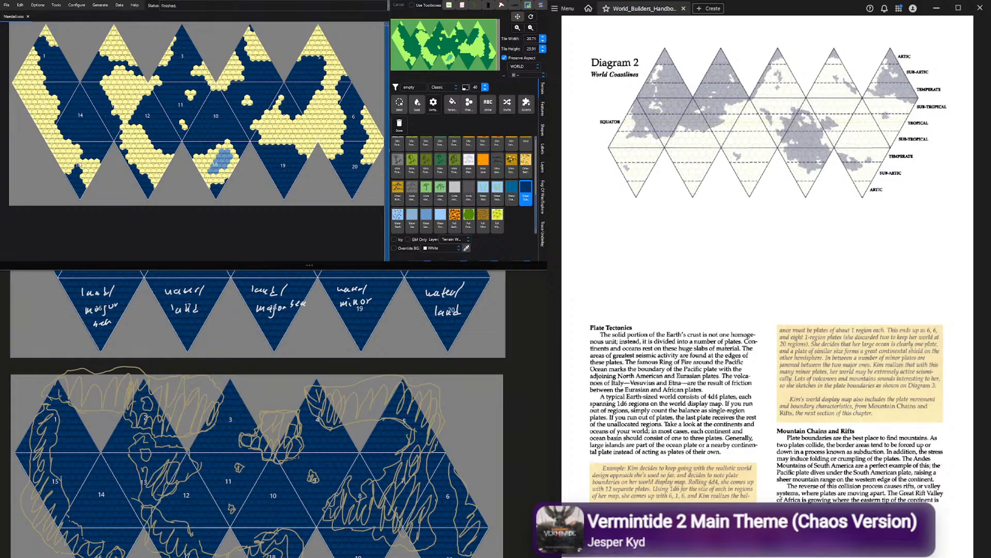
pyautogui.moveTo(80, 161); pyautogui.dragTo(71, 173)
pyautogui.click(82, 152)
# Compare with the coastline sketch and paint small islands of land hexes in regions 19 and 20
pyautogui.click(258, 455)
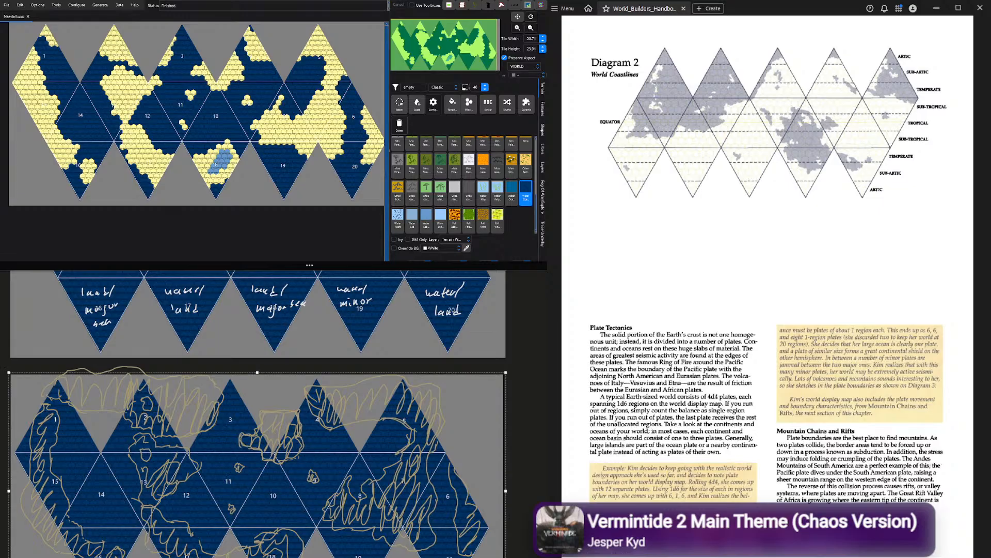
pyautogui.scroll(-3, 258, 455)
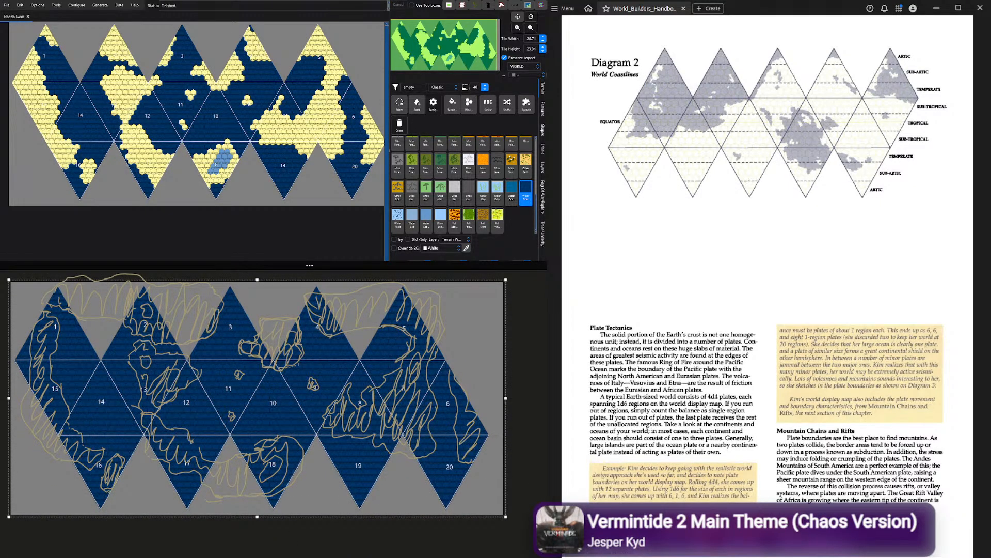
pyautogui.press('Escape')
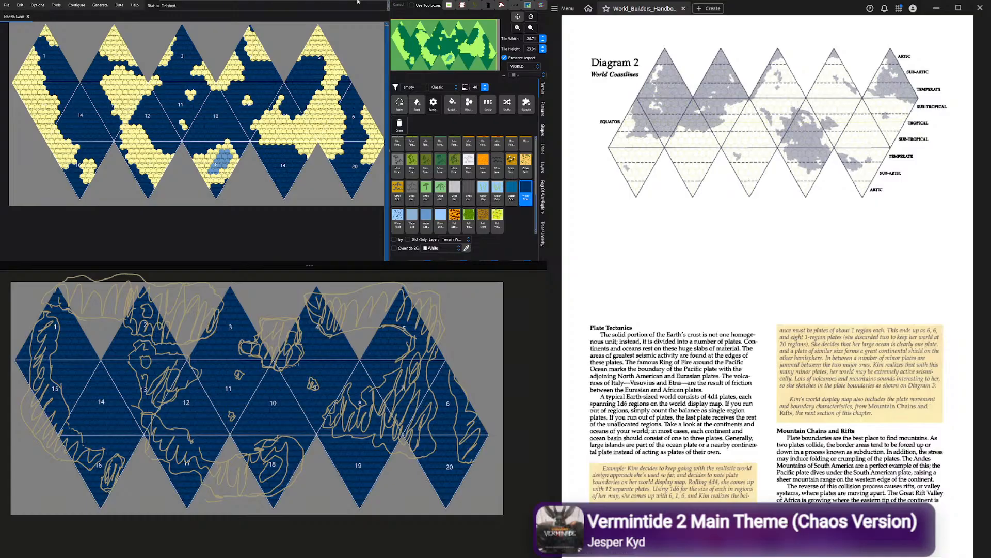
pyautogui.scroll(2, 434, 197)
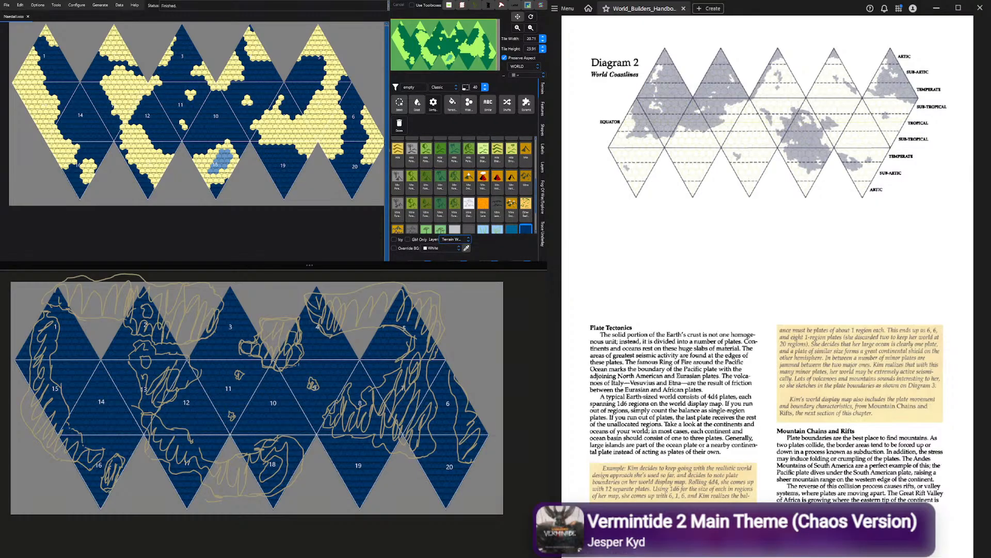
pyautogui.scroll(3, 398, 180)
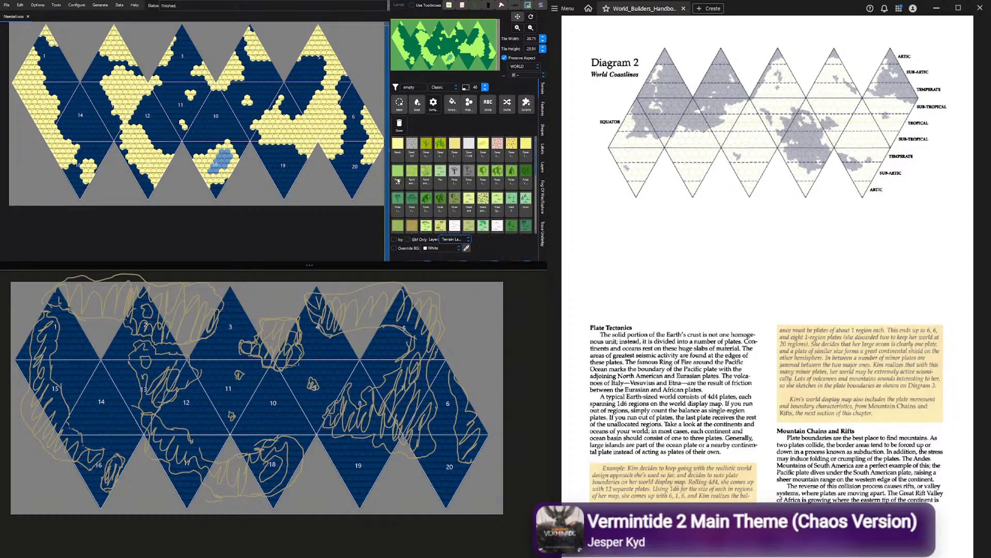
pyautogui.click(397, 146)
pyautogui.moveTo(274, 173)
pyautogui.mouseDown()
pyautogui.moveTo(282, 160)
pyautogui.moveTo(298, 188)
pyautogui.mouseUp()
pyautogui.moveTo(348, 179); pyautogui.dragTo(354, 185)
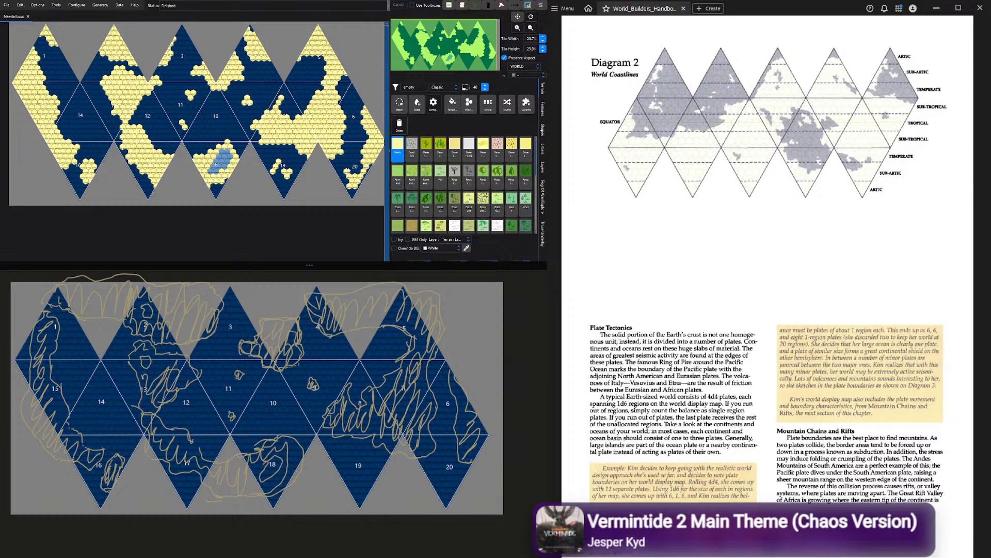
pyautogui.click(345, 163)
pyautogui.scroll(-5, 534, 193)
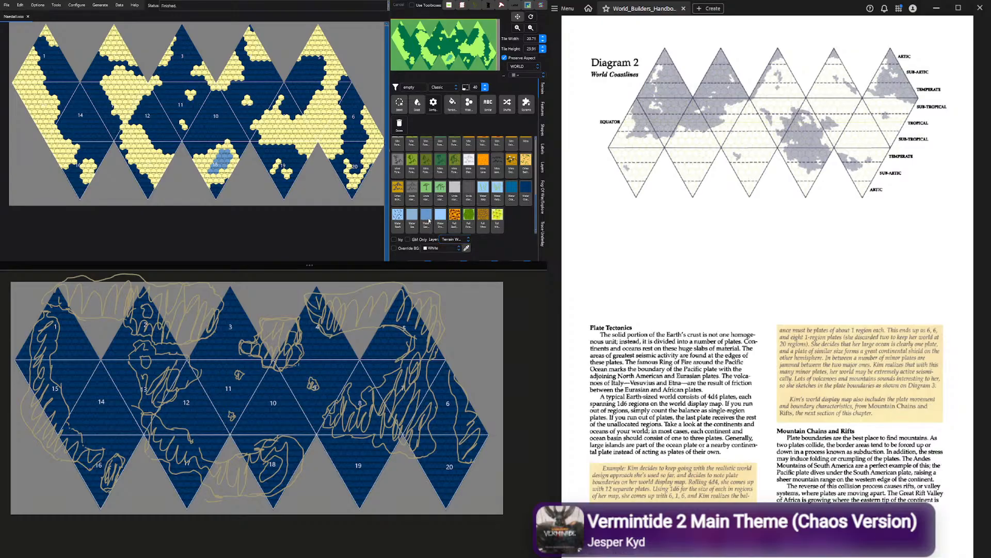
pyautogui.click(426, 220)
pyautogui.moveTo(319, 124); pyautogui.dragTo(331, 126)
pyautogui.hotkey('ctrl', 'z')
pyautogui.click(329, 101)
pyautogui.scroll(5, 407, 155)
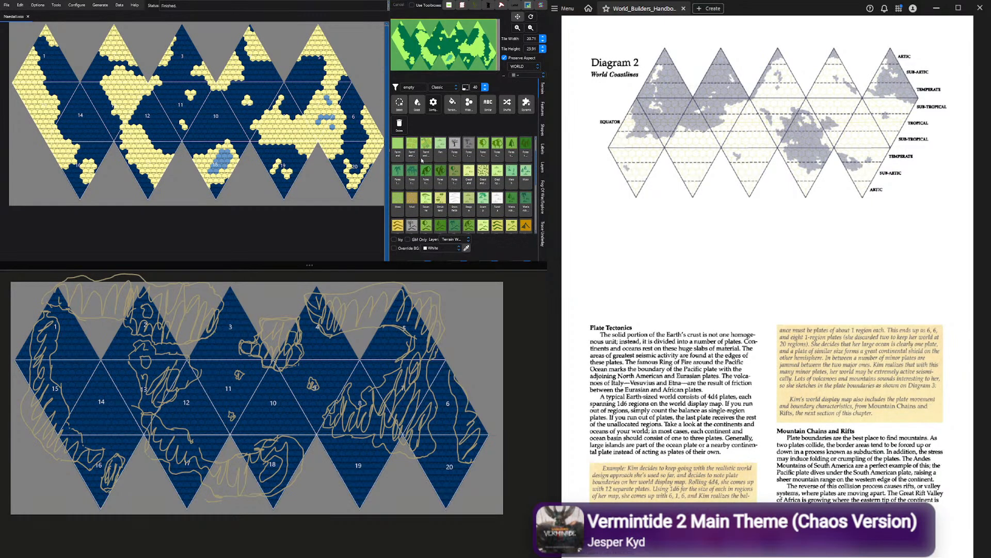
pyautogui.click(402, 150)
pyautogui.moveTo(336, 122); pyautogui.dragTo(327, 118)
pyautogui.scroll(-5, 453, 192)
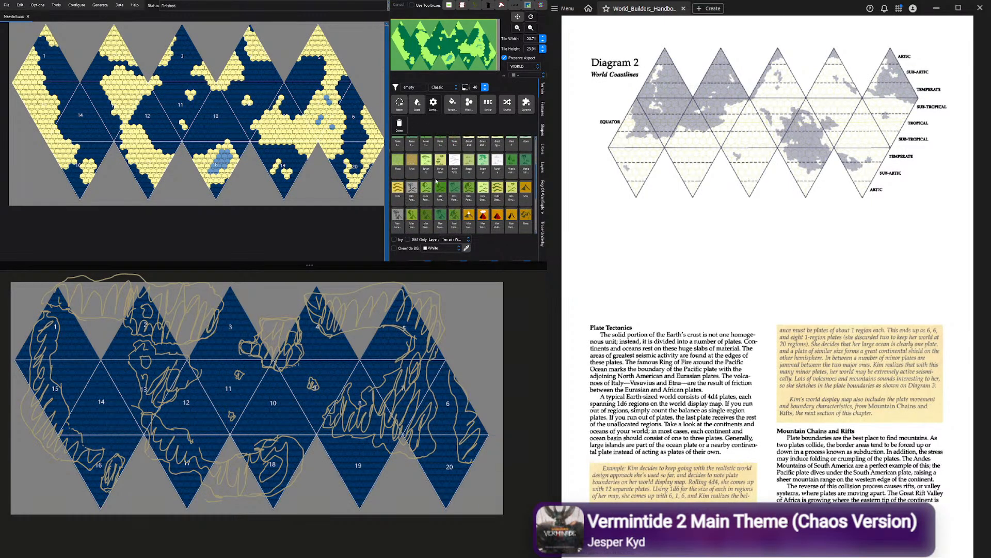
pyautogui.scroll(2, 450, 196)
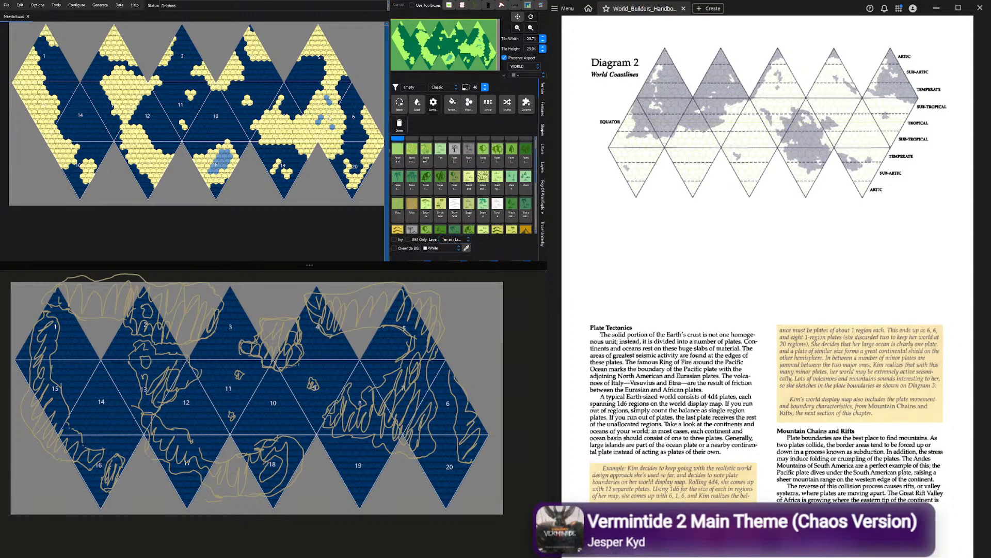
pyautogui.moveTo(321, 119)
pyautogui.mouseDown()
pyautogui.moveTo(332, 135)
pyautogui.moveTo(327, 97)
pyautogui.moveTo(326, 122)
pyautogui.mouseUp()
pyautogui.scroll(-3, 454, 206)
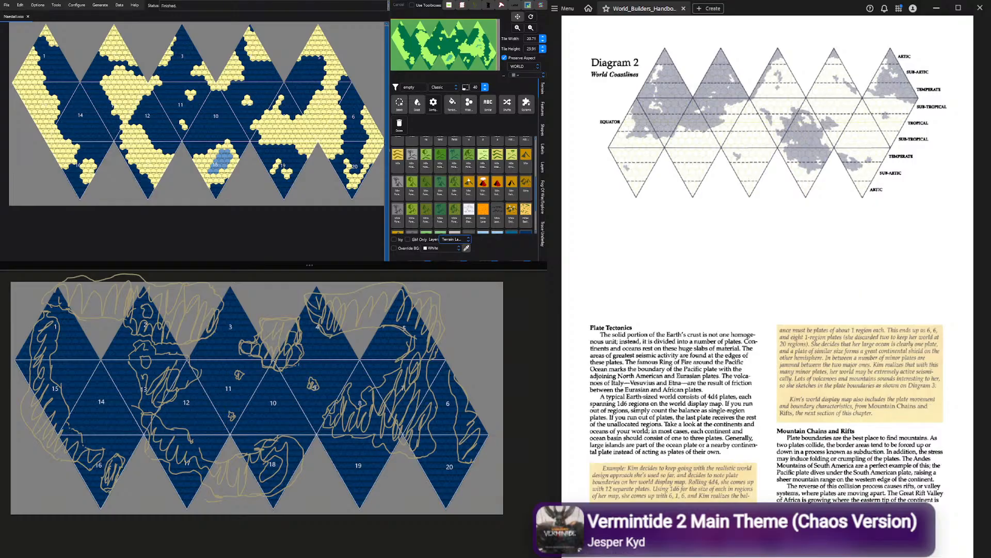
# Paint small light blue lake hexes on the water terrain layer across regions 6, 7, 8 and 20 and in northern region 5
pyautogui.scroll(-3, 490, 219)
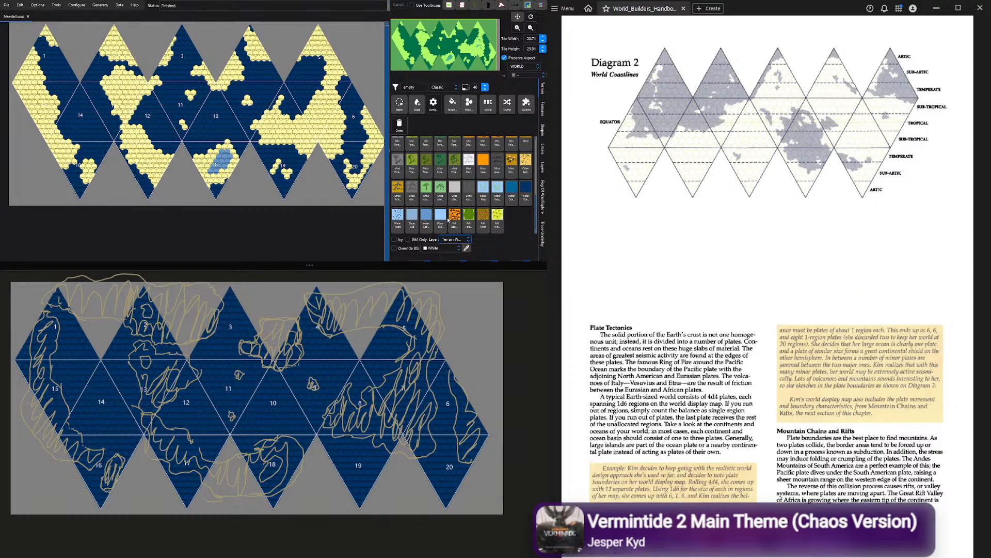
pyautogui.click(426, 219)
pyautogui.moveTo(333, 138); pyautogui.dragTo(320, 112)
pyautogui.click(317, 107)
pyautogui.click(316, 116)
pyautogui.click(330, 152)
pyautogui.click(272, 124)
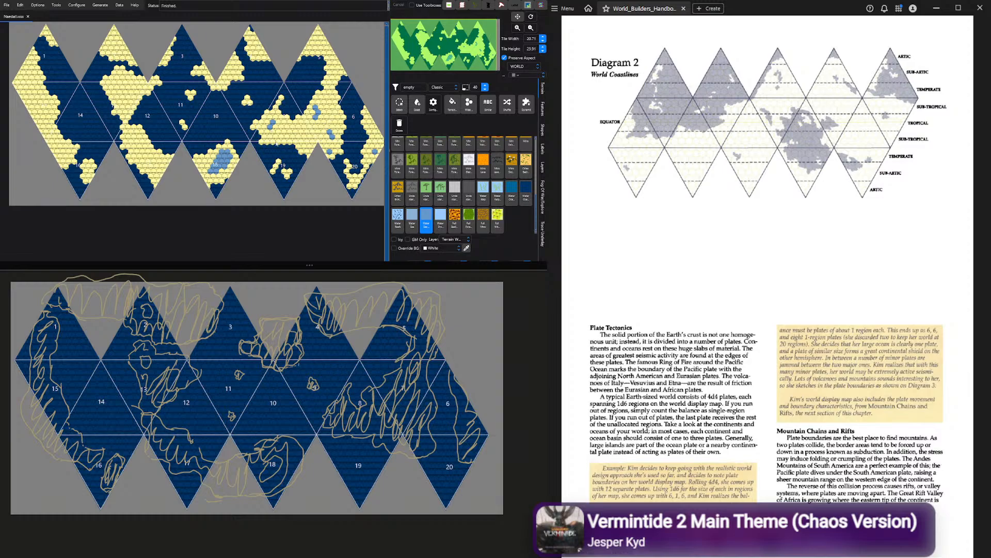
pyautogui.click(294, 137)
pyautogui.moveTo(320, 37); pyautogui.dragTo(321, 45)
# Cut a small inlet of deep water hexes into the northern land of region 2
pyautogui.moveTo(114, 41); pyautogui.dragTo(121, 45)
pyautogui.click(526, 189)
pyautogui.moveTo(117, 41); pyautogui.dragTo(122, 42)
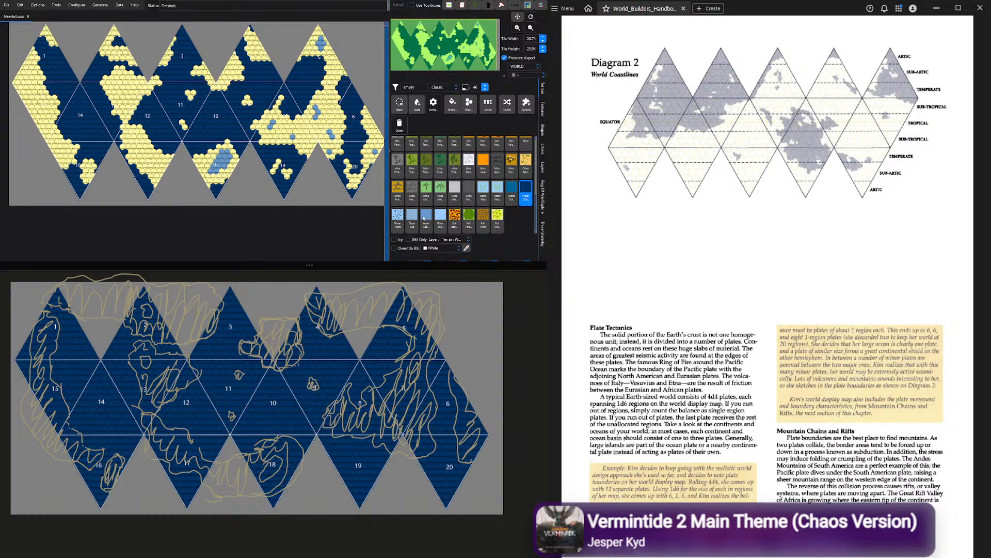
pyautogui.click(425, 217)
pyautogui.click(526, 191)
# Paint light blue lake hexes inland in regions 13, 17 and 15
pyautogui.click(425, 218)
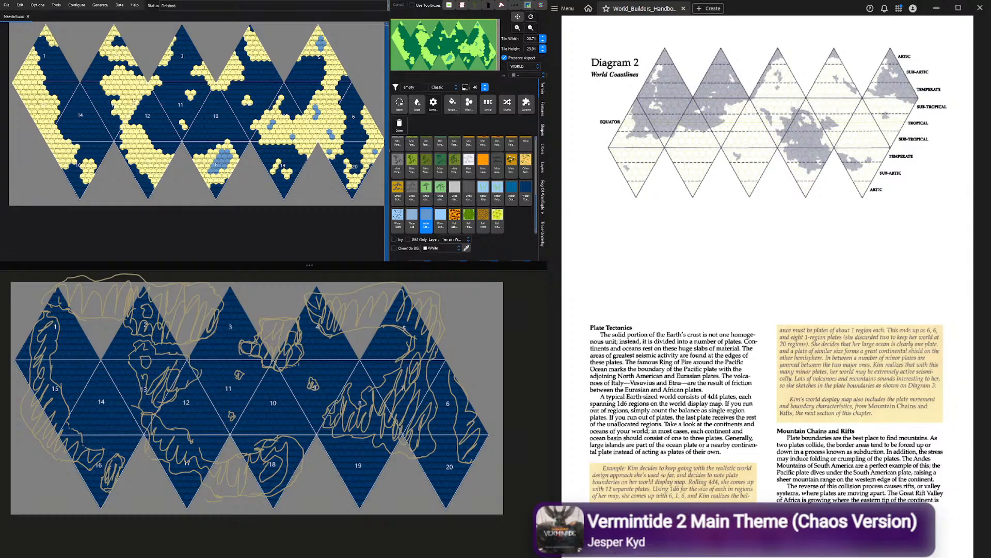
pyautogui.moveTo(124, 96); pyautogui.dragTo(126, 105)
pyautogui.click(121, 103)
pyautogui.click(148, 163)
pyautogui.moveTo(150, 169); pyautogui.dragTo(157, 161)
pyautogui.click(150, 171)
pyautogui.moveTo(32, 103)
pyautogui.mouseDown()
pyautogui.moveTo(38, 121)
pyautogui.moveTo(21, 92)
pyautogui.mouseUp()
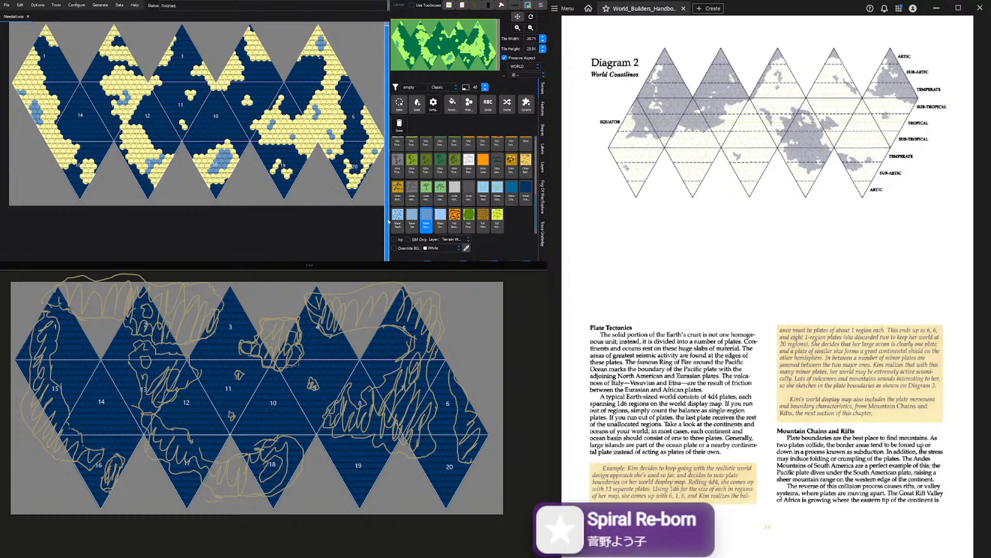
# Add a few deep water hexes at the southern edge of region 1 and paint small light blue lakes in region 4
pyautogui.click(526, 190)
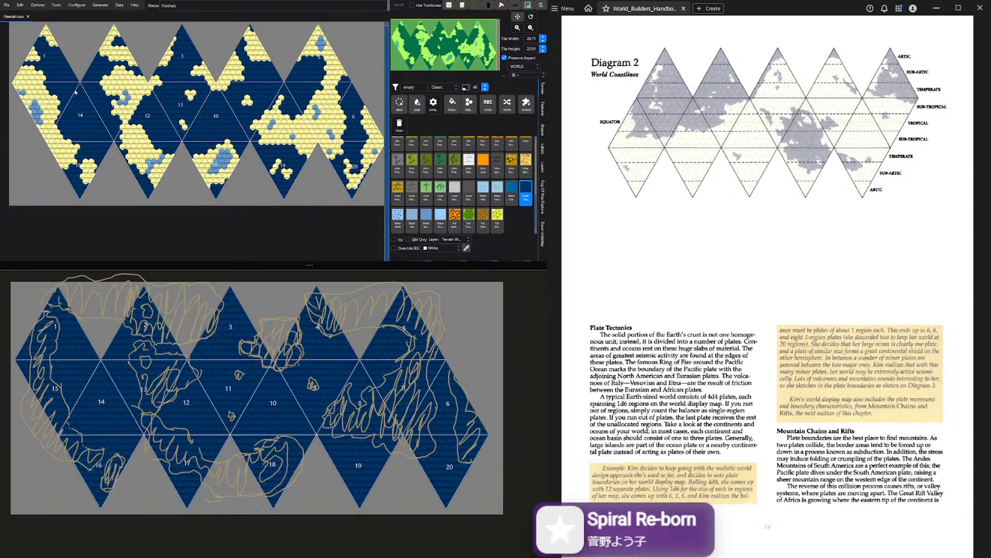
pyautogui.moveTo(28, 77); pyautogui.dragTo(30, 75)
pyautogui.click(432, 223)
pyautogui.click(258, 48)
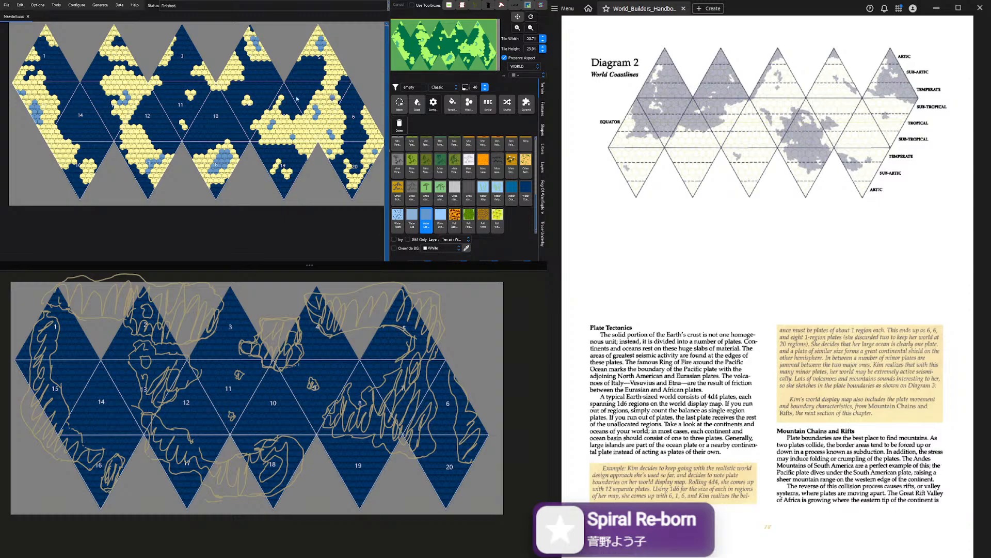
pyautogui.click(228, 72)
# Hide and show the Terrain Land and Terrain Water layers in turn to inspect what each one contains
pyautogui.click(542, 167)
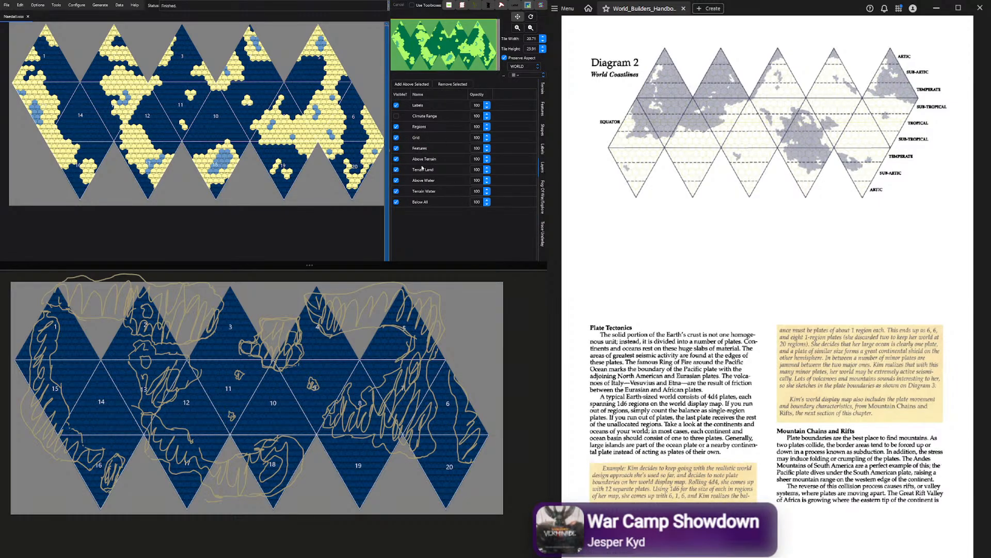
pyautogui.click(396, 170)
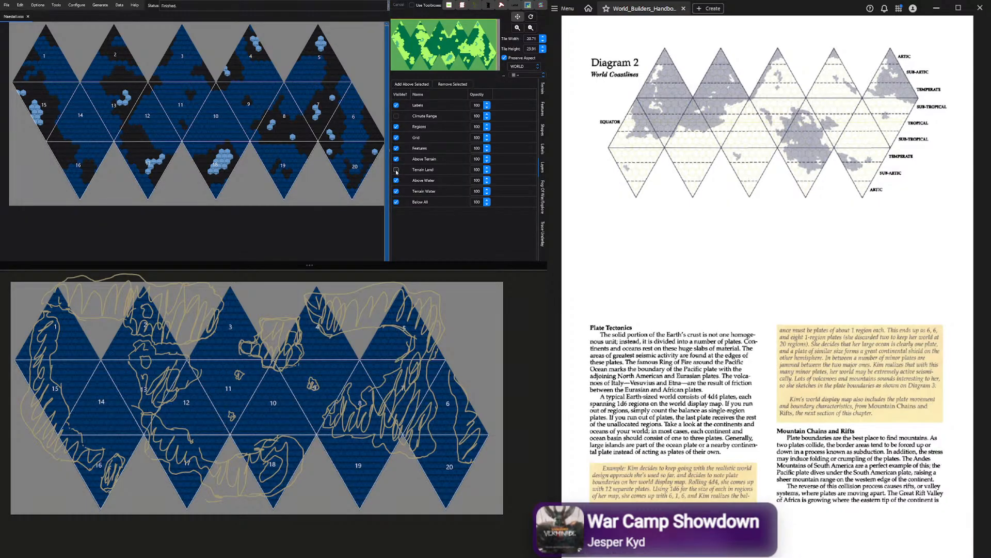
pyautogui.click(397, 171)
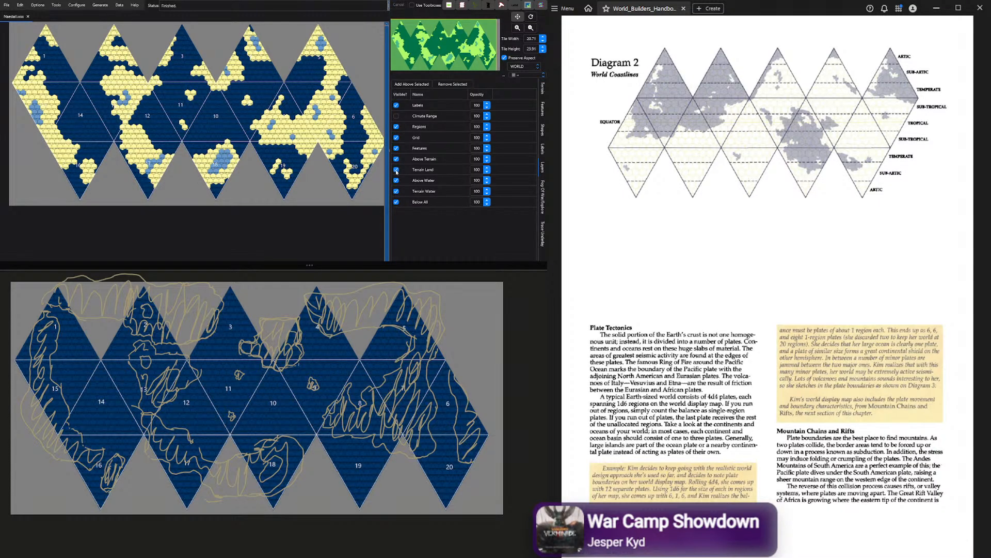
pyautogui.click(397, 171)
pyautogui.click(397, 171)
pyautogui.click(397, 191)
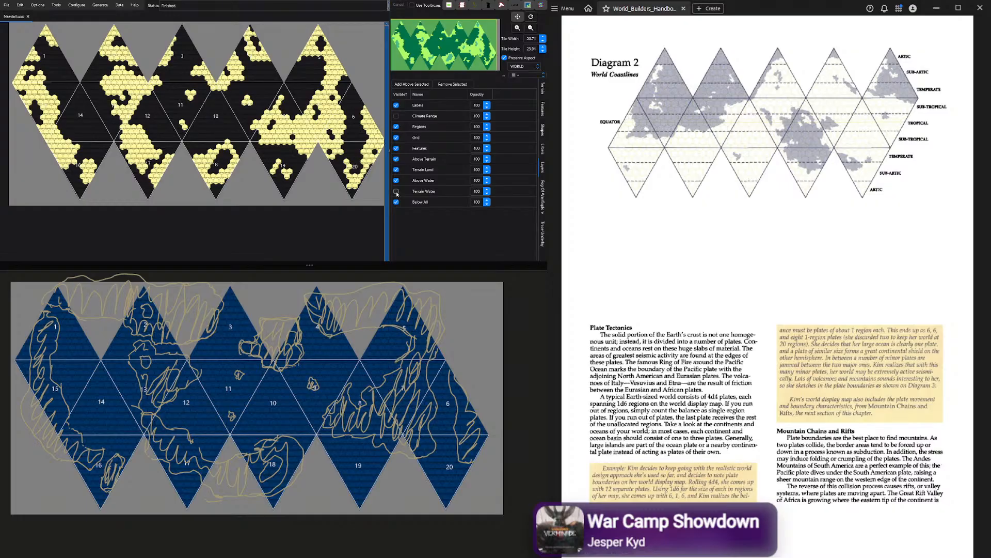
pyautogui.click(397, 192)
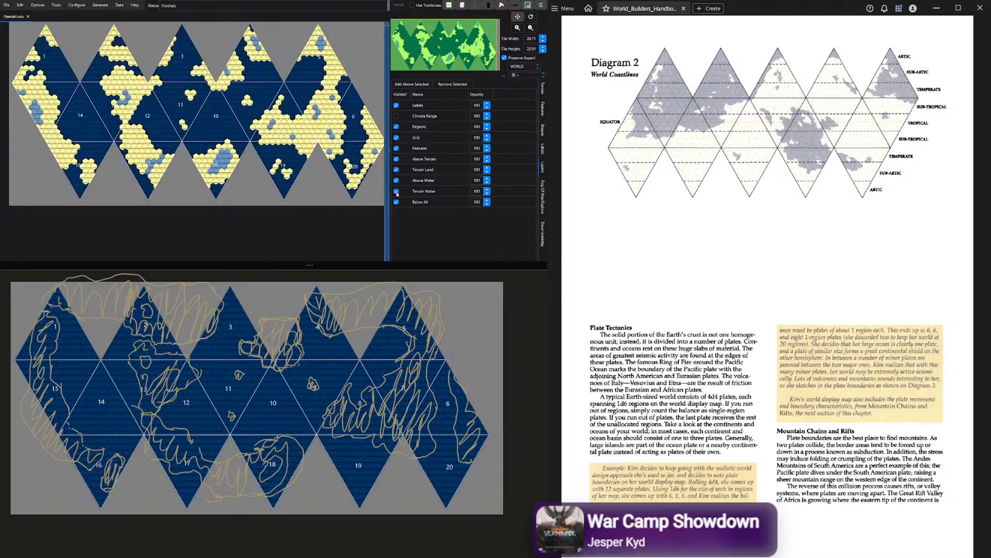
pyautogui.click(396, 170)
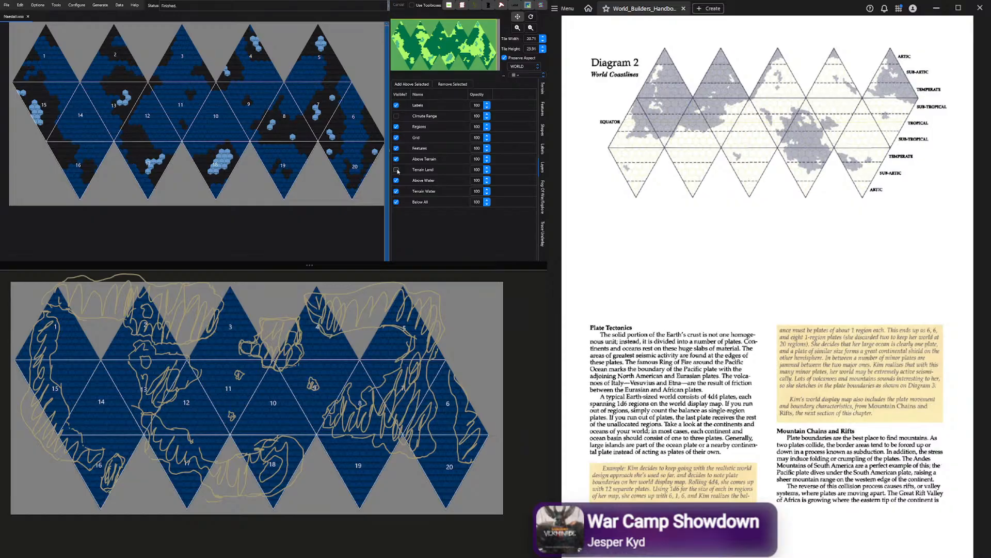
pyautogui.click(396, 170)
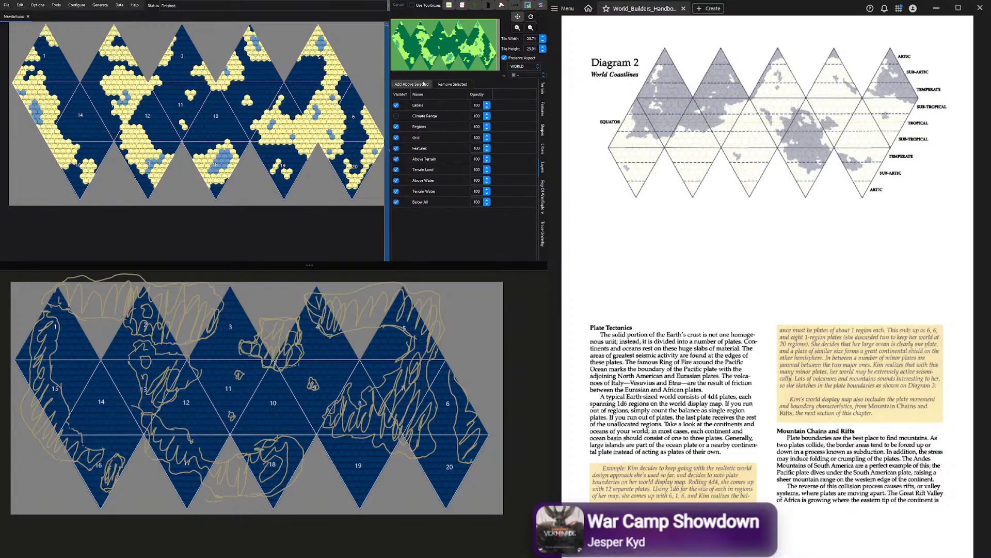
pyautogui.click(542, 115)
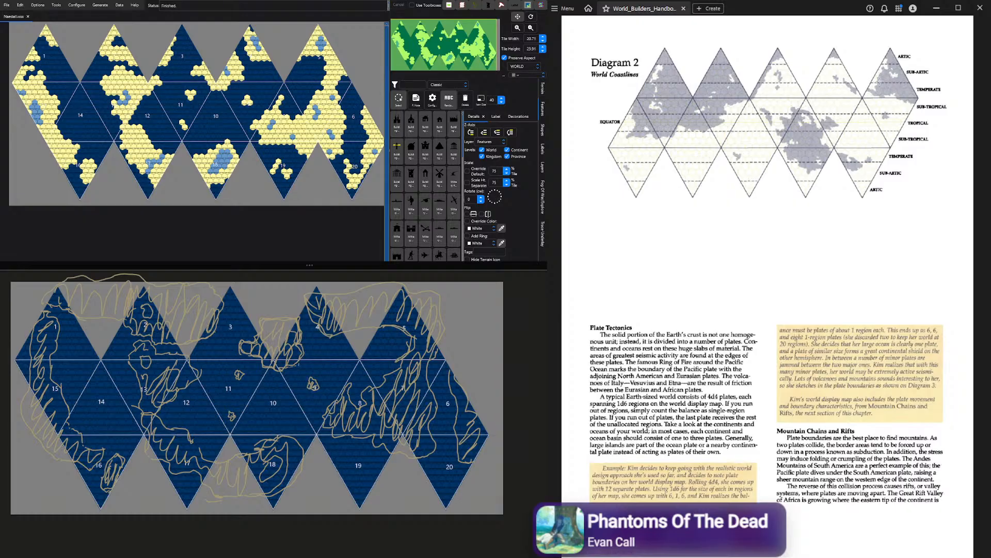
# Review the guidebook pages on drawing continents and coastlines, then read the section on plate tectonics
pyautogui.scroll(2, 728, 244)
pyautogui.scroll(2, 728, 302)
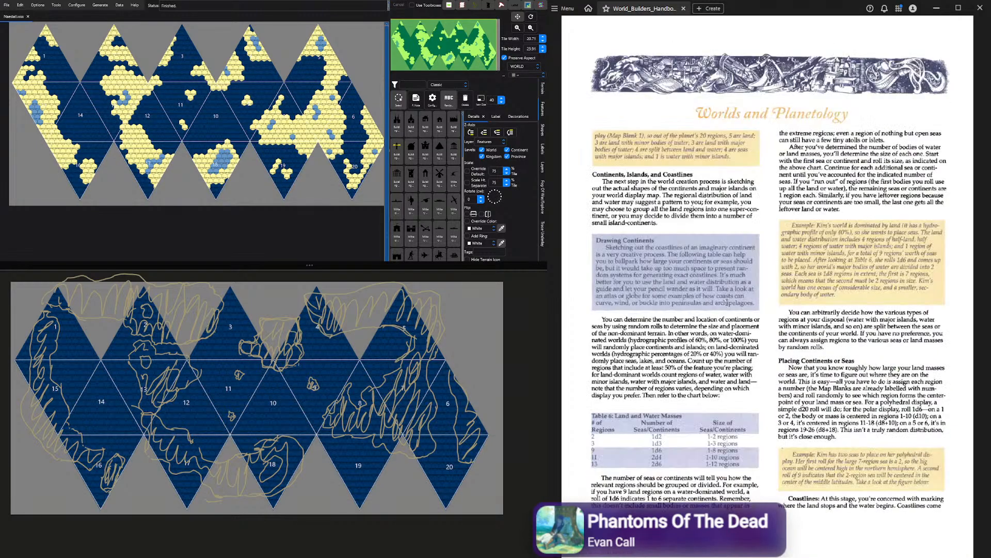
pyautogui.scroll(-2, 728, 302)
pyautogui.scroll(2, 727, 302)
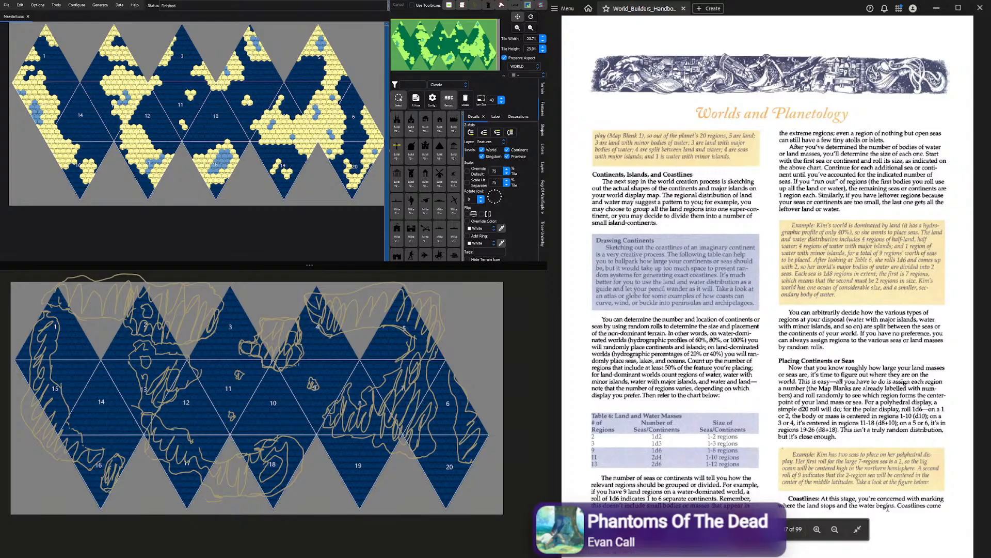
pyautogui.scroll(-2, 887, 508)
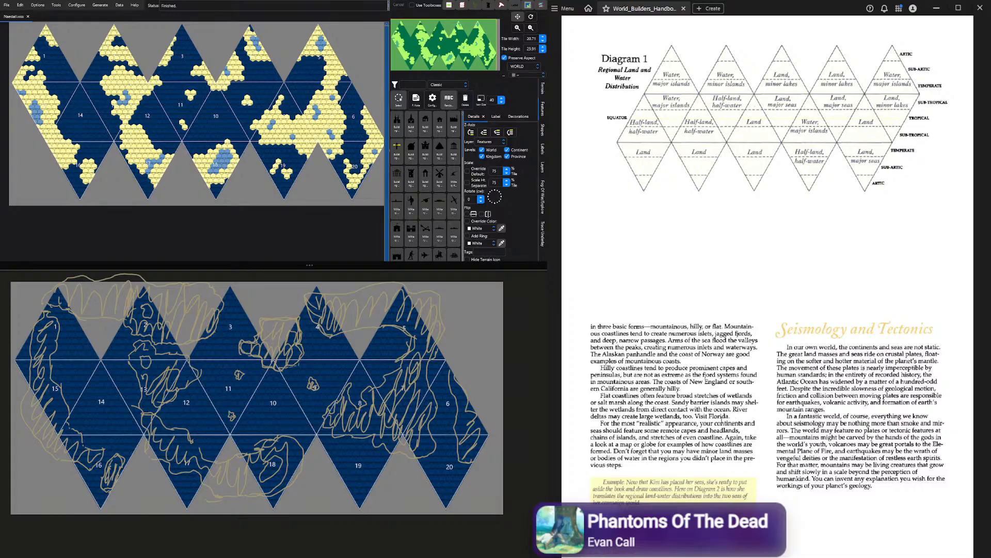
pyautogui.scroll(-2, 721, 420)
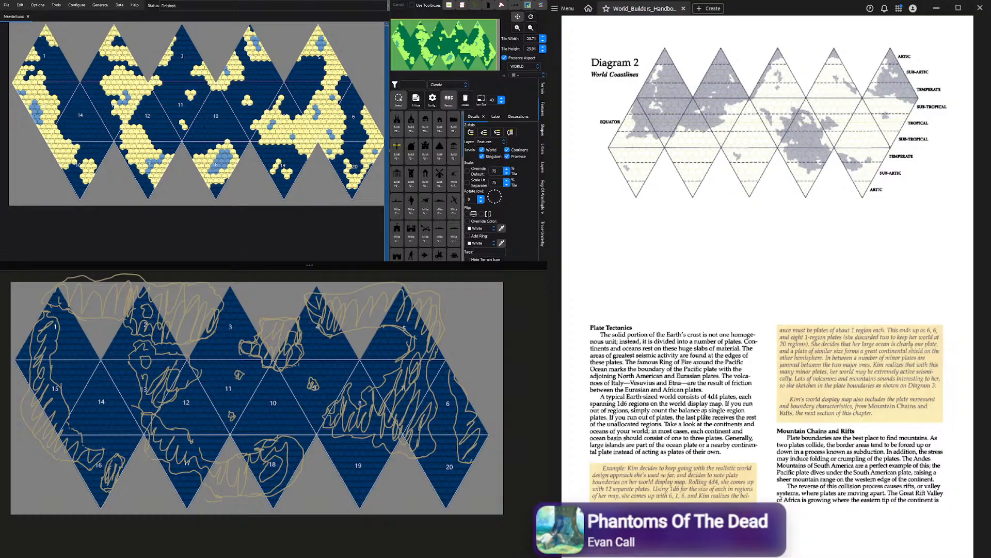
pyautogui.scroll(3, 699, 354)
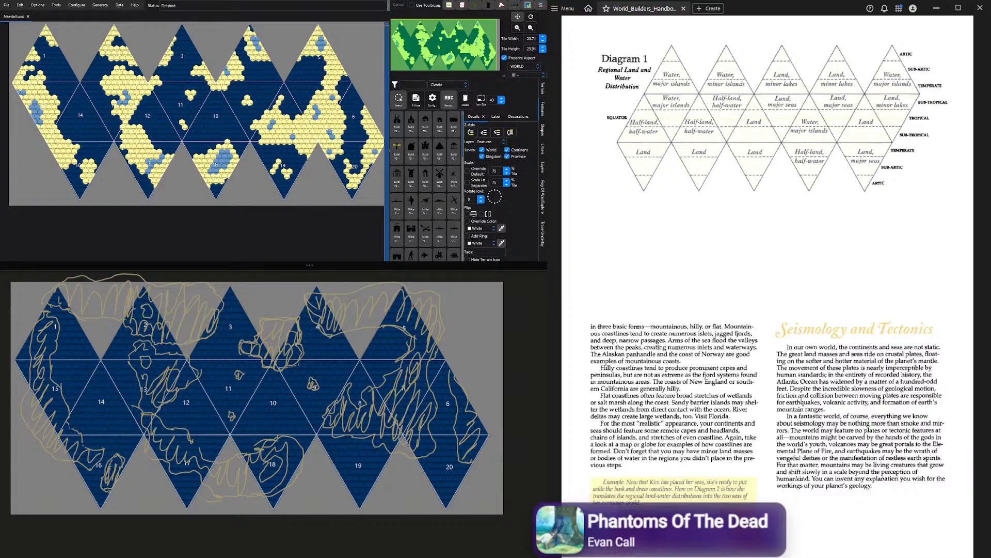
pyautogui.scroll(-2, 799, 388)
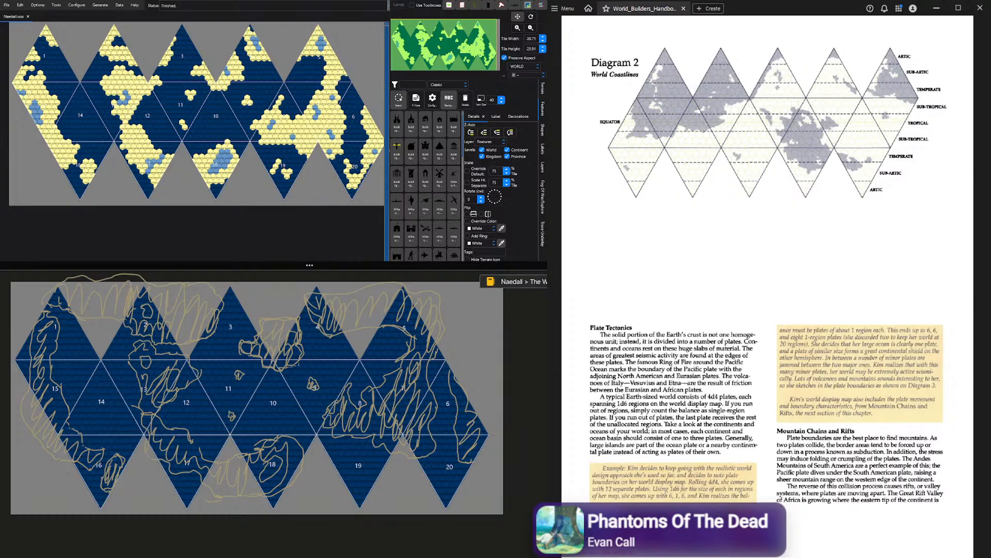
# In the Planetology notes, delete the blank numbered entries under Continents and replace the tectonic plates dice note with 11
pyautogui.hotkey('ctrl', 'pagedown')
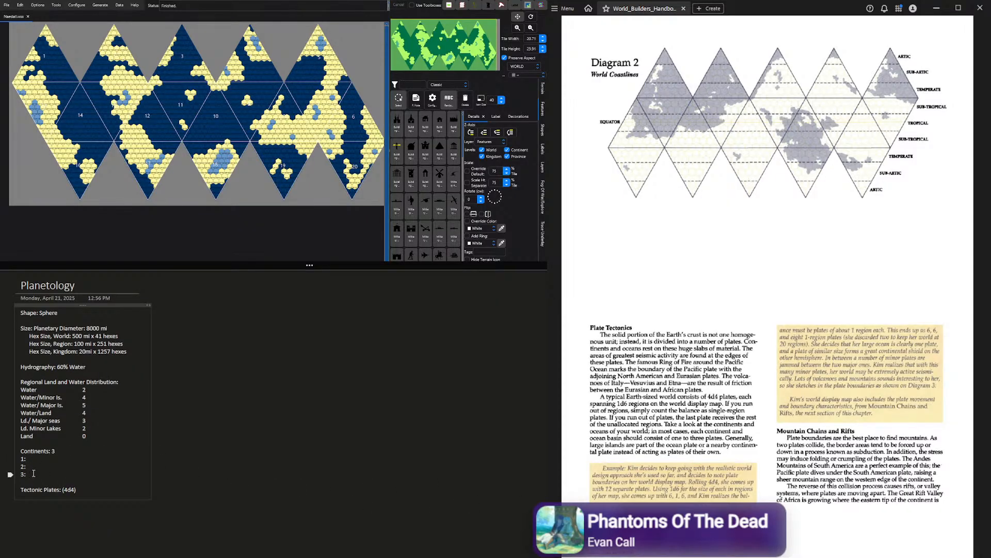
pyautogui.moveTo(34, 471); pyautogui.dragTo(23, 463)
pyautogui.press('Delete')
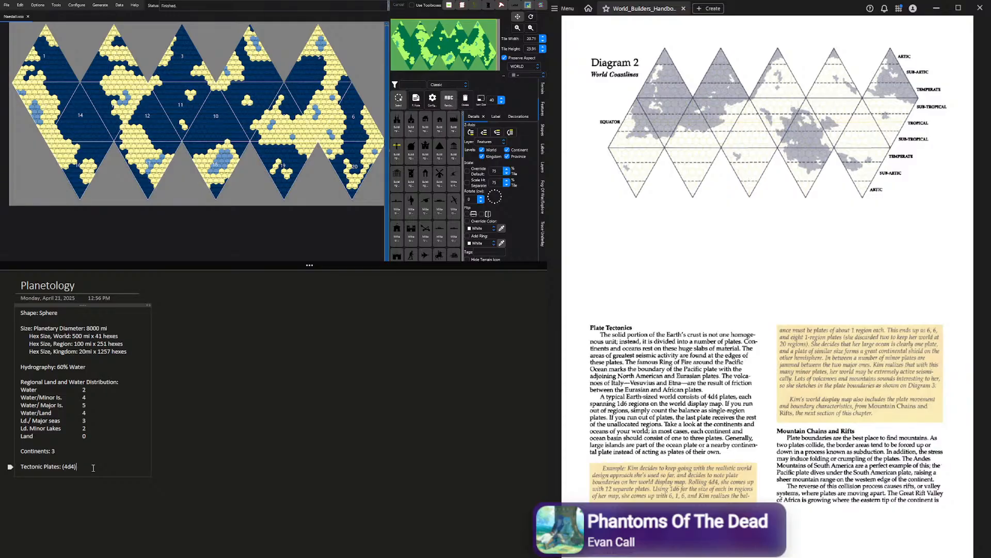
pyautogui.moveTo(93, 468); pyautogui.dragTo(63, 468)
pyautogui.press('BackSpace')
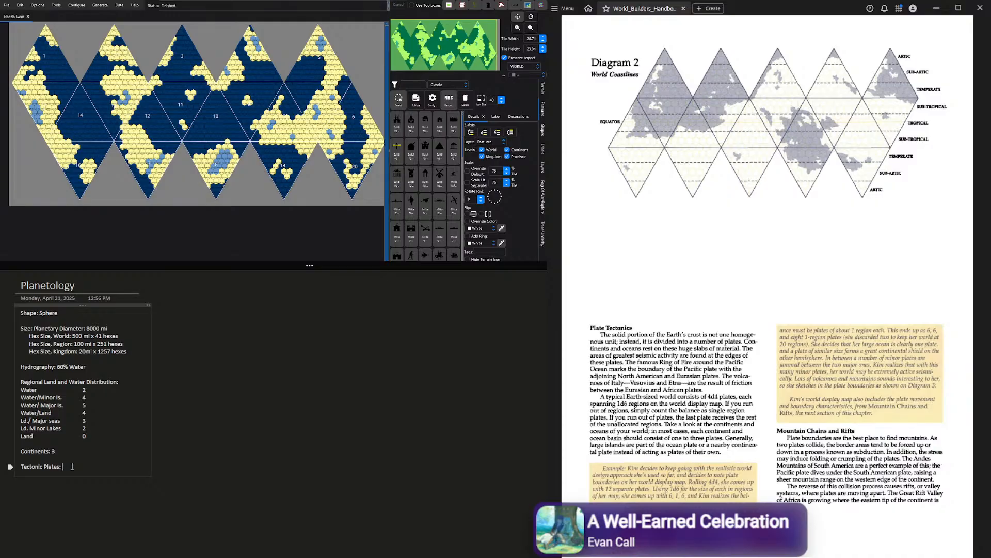
pyautogui.write('11')
# Add a numbered list from 1 to 11 below the Tectonic Plates line
pyautogui.write('1:')
pyautogui.press('Return')
pyautogui.write('2: 3:')
pyautogui.press('Return')
pyautogui.write('4:')
pyautogui.press('Return')
pyautogui.write('5: 6:')
pyautogui.press('Return')
pyautogui.write('7:')
pyautogui.press('Return')
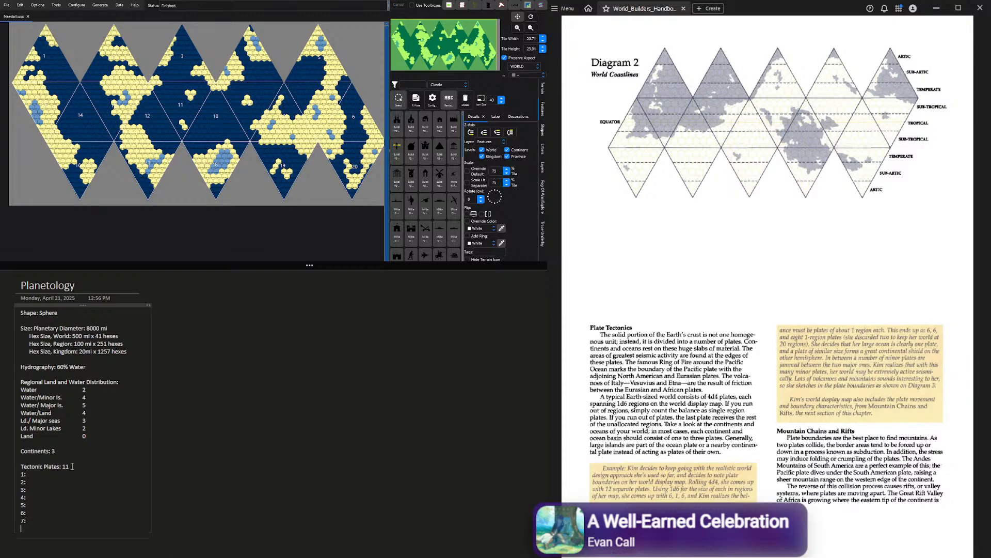
pyautogui.write('8: ')
pyautogui.write('9:')
pyautogui.press('Return')
pyautogui.write('10:')
pyautogui.press('Return')
pyautogui.write('11')
# Fill in the sizes of plates 1 to 11 as 5, 4, 3, 3, 5, 2, 6, 2, 4, 2 and 6
pyautogui.scroll(-3, 218, 469)
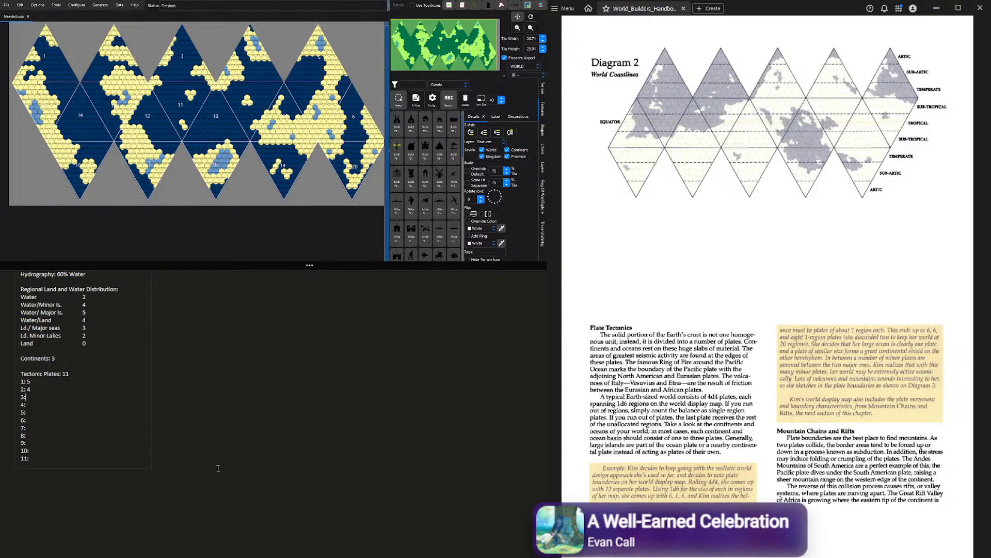
pyautogui.write('3')
pyautogui.write('5')
pyautogui.write('2')
pyautogui.write('6')
pyautogui.write('2')
pyautogui.write('2 7: ')
pyautogui.write('6')
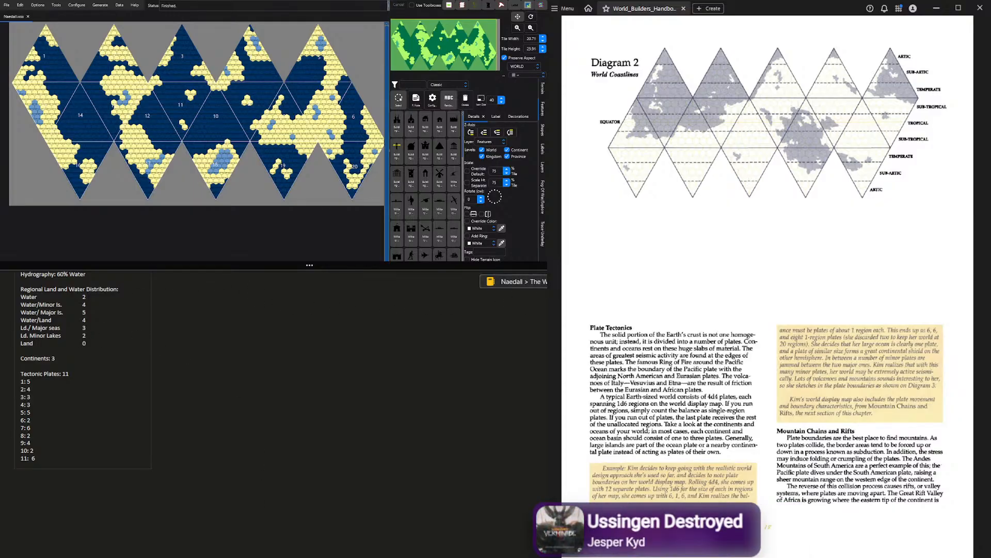
# Check the Seismology page and the guidebook's plate boundaries diagram, and examine the Test Tectonics sketch and its legend
pyautogui.hotkey('ctrl', 'pagedown')
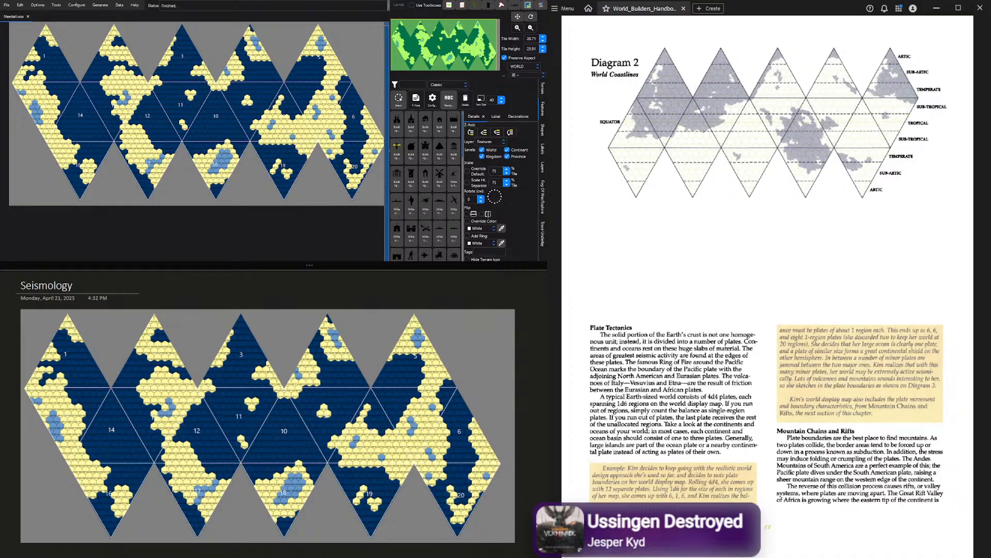
pyautogui.scroll(-2, 900, 103)
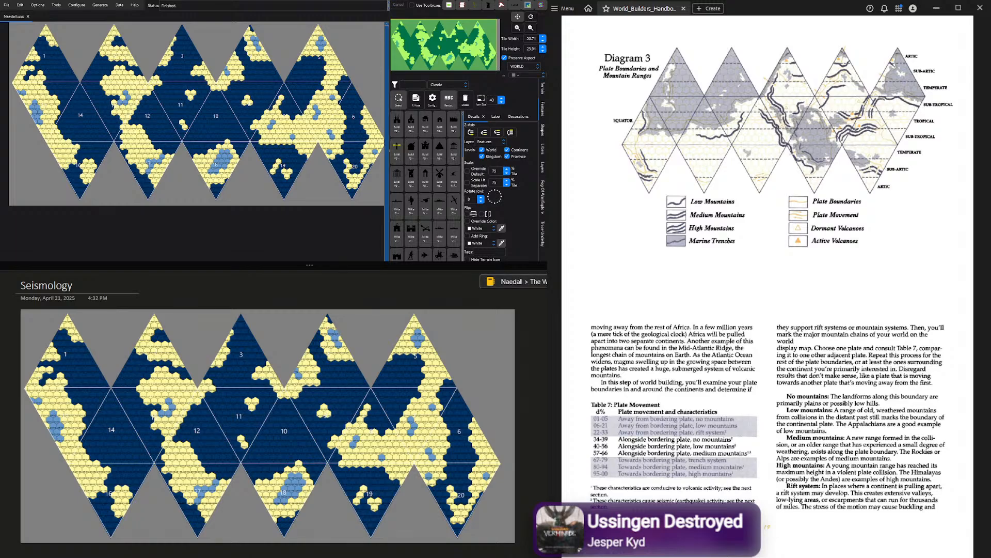
pyautogui.hotkey('ctrl', 'pageup')
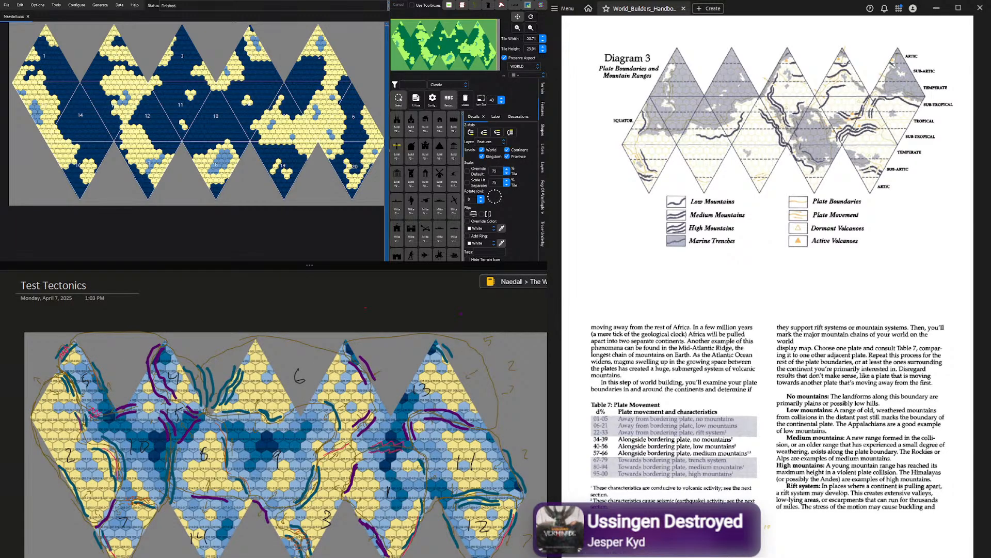
pyautogui.scroll(-2, 168, 515)
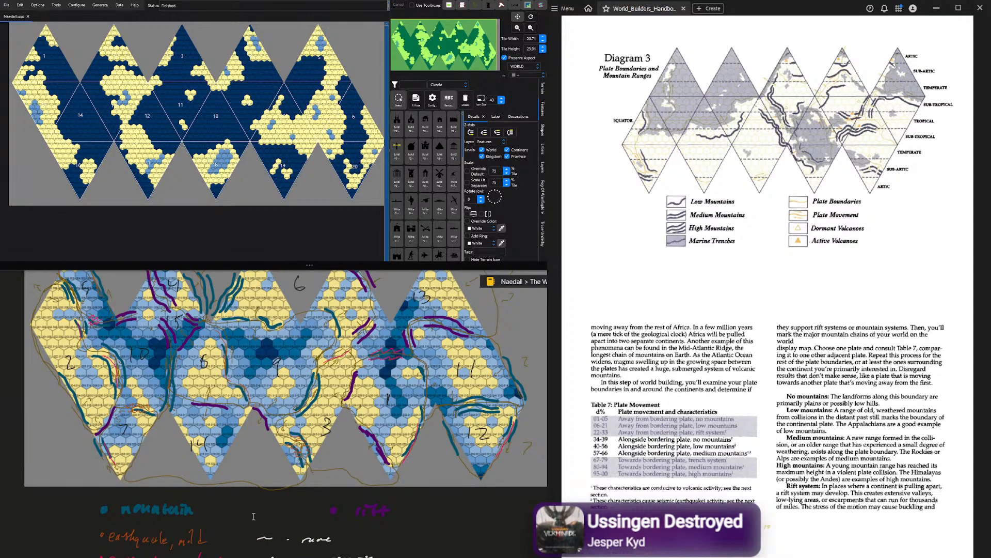
# Check the Test Tectonics sketch once more and return to the Seismology page's unmarked world map
pyautogui.scroll(2, 247, 472)
pyautogui.scroll(-2, 248, 473)
pyautogui.scroll(2, 248, 472)
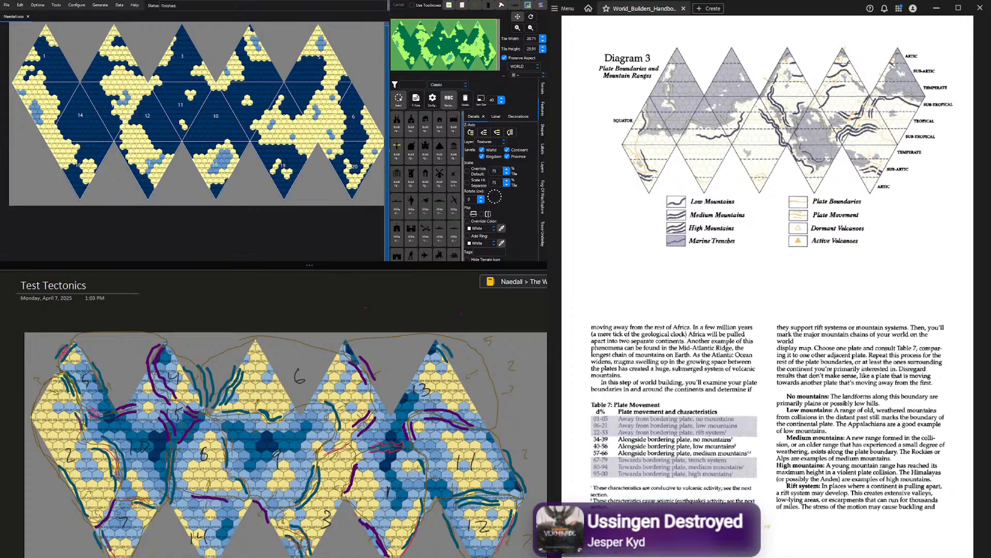
pyautogui.hotkey('ctrl', 'pagedown')
pyautogui.hotkey('ctrl', 'pagedown')
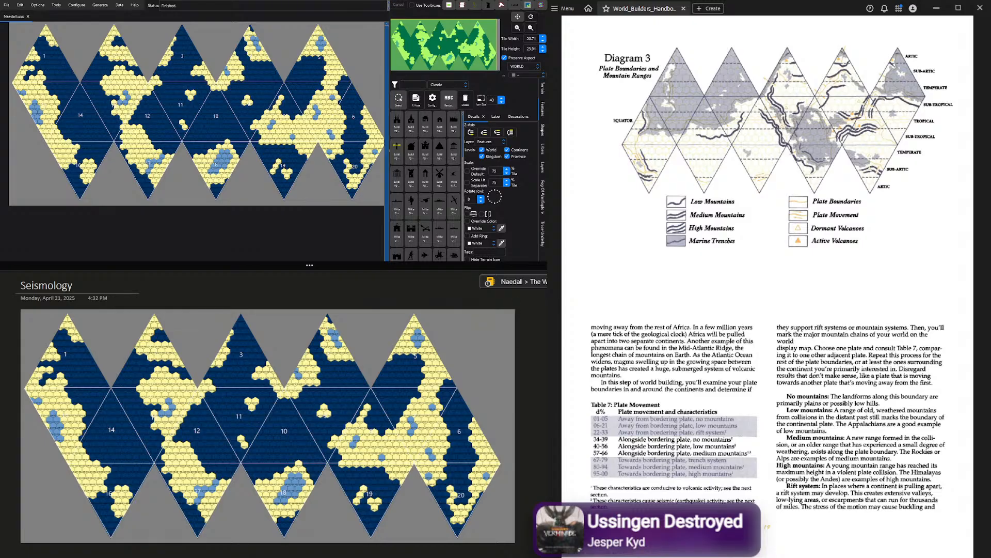
pyautogui.click(513, 282)
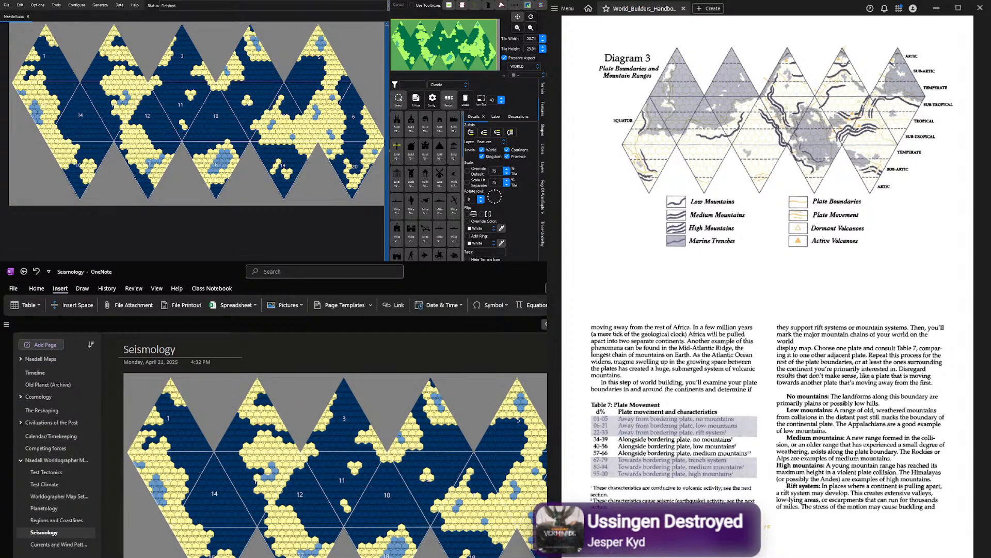
pyautogui.press('super+Down')
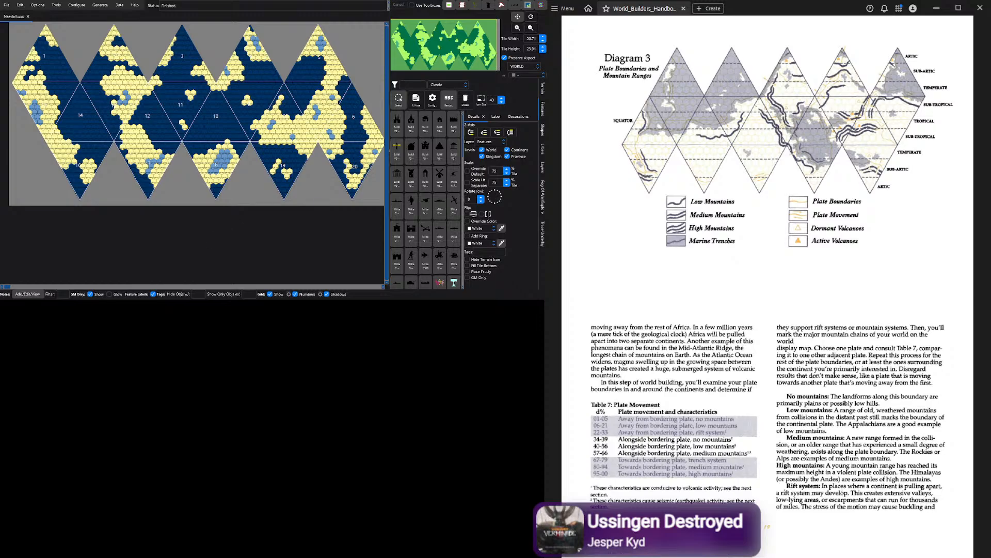
# Copy the Tectonic Plates list from the Planetology notes to the Seismology page and place it beside the world map
pyautogui.moveTo(767, 527)
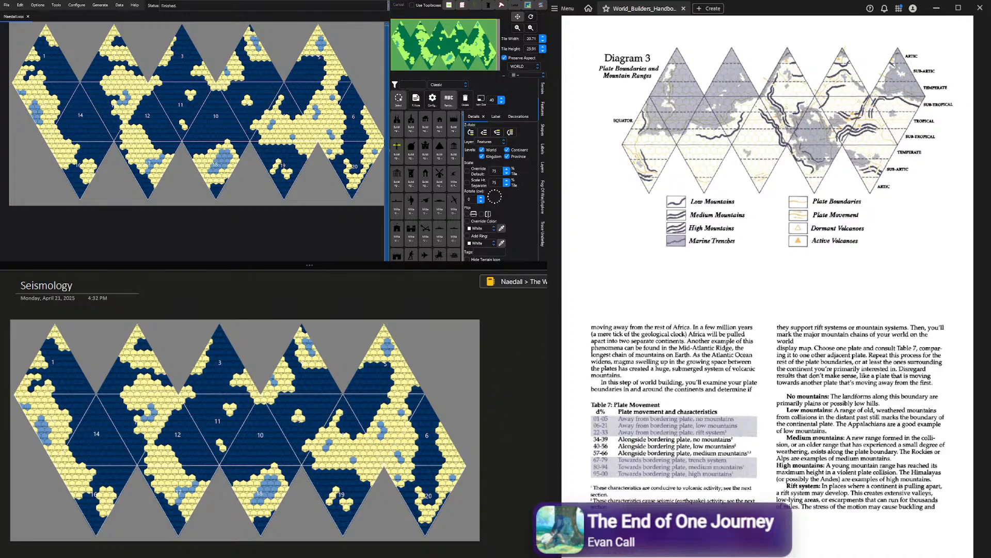
pyautogui.scroll(-8, 245, 429)
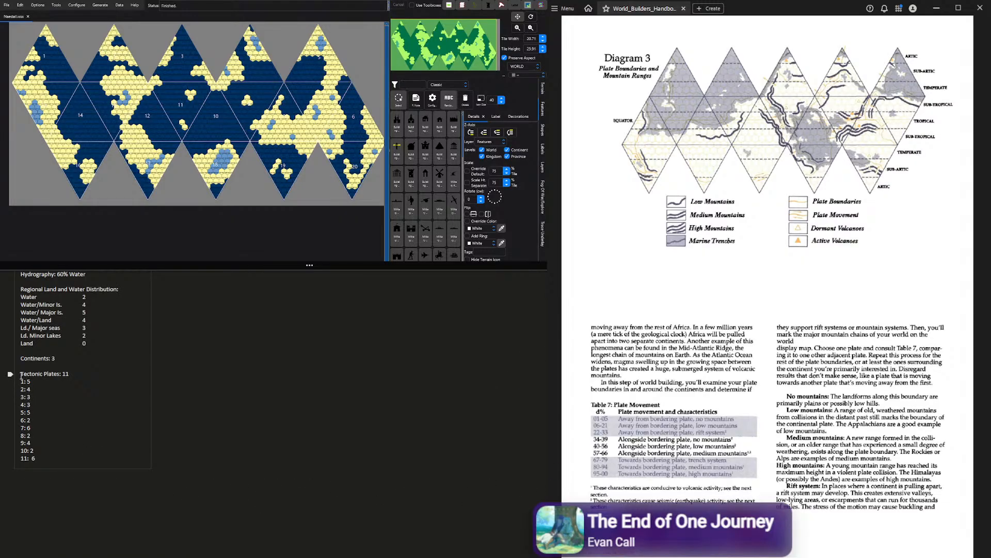
pyautogui.moveTo(20, 372); pyautogui.dragTo(96, 461)
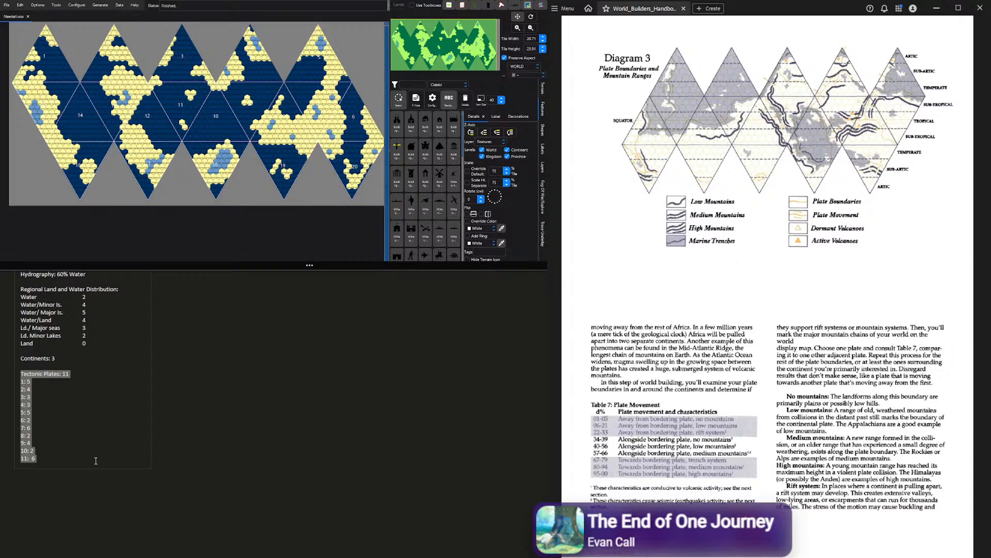
pyautogui.click(423, 446)
pyautogui.hotkey('ctrl', 'v')
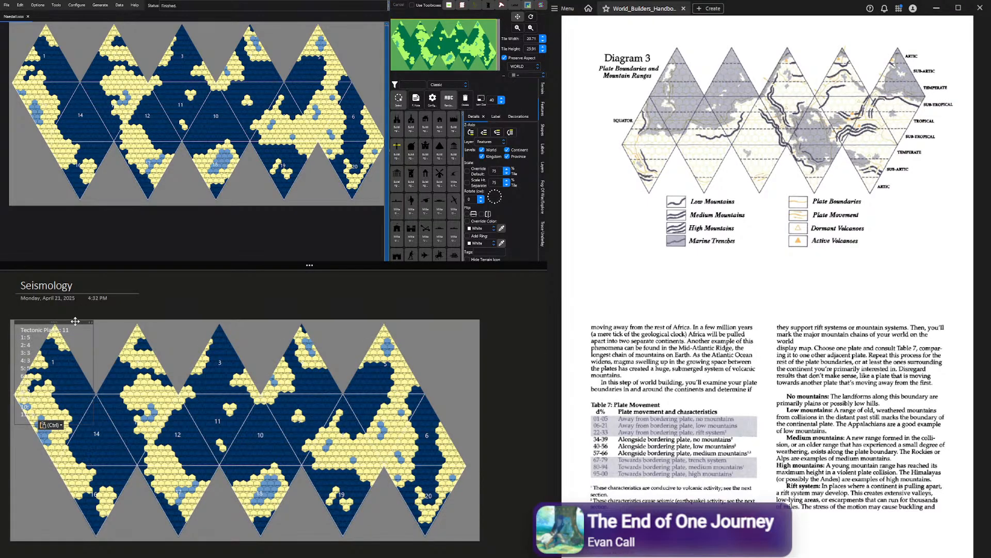
pyautogui.moveTo(75, 321); pyautogui.dragTo(564, 346)
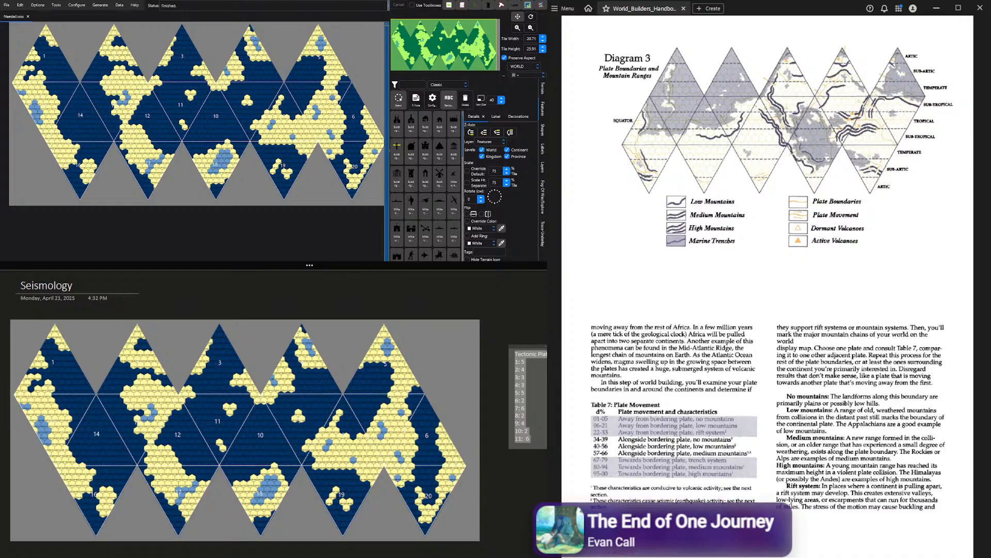
# Outline plate 1 around the landmass and islands across triangles 12 and 11, and label it 1
pyautogui.moveTo(129, 392); pyautogui.dragTo(136, 426)
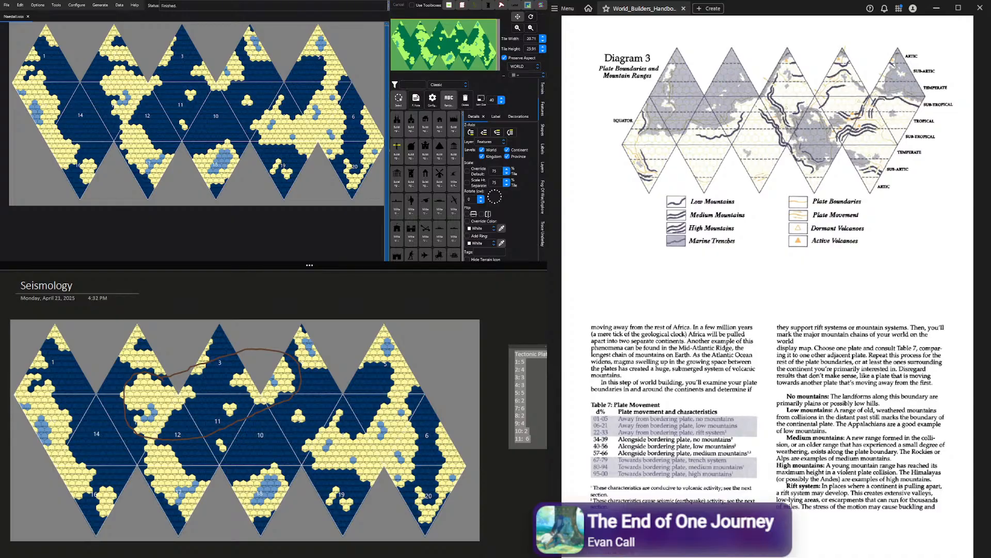
pyautogui.hotkey('ctrl', 'z')
pyautogui.hotkey('ctrl', 'y')
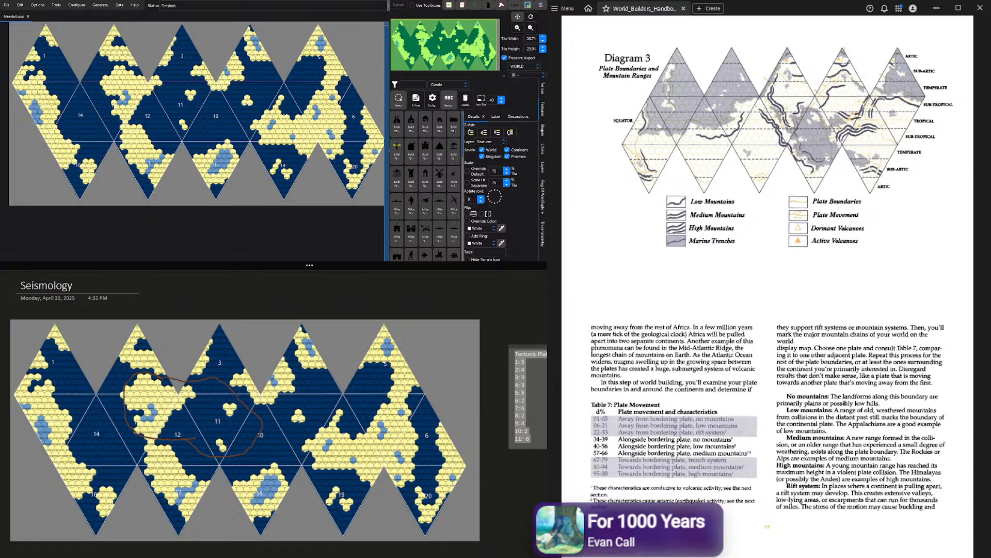
pyautogui.hotkey('ctrl', 'z')
pyautogui.hotkey('ctrl', 'y')
pyautogui.moveTo(189, 403); pyautogui.dragTo(198, 417)
# Outline plate 2 around triangles 17 and 18, label it 2, and cross off its entry in the plate list
pyautogui.moveTo(156, 437); pyautogui.dragTo(132, 452)
pyautogui.moveTo(136, 444); pyautogui.dragTo(271, 468)
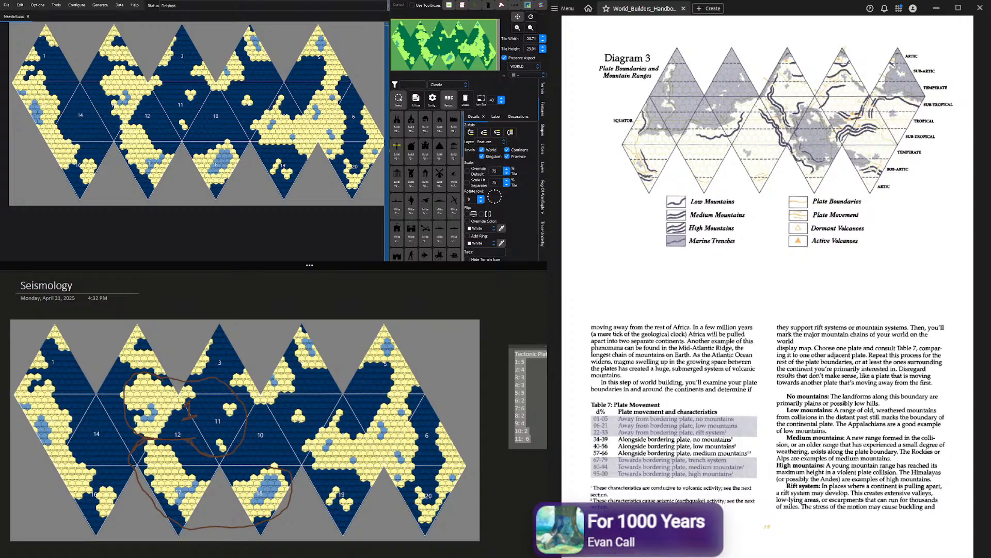
pyautogui.moveTo(207, 456); pyautogui.dragTo(265, 468)
pyautogui.moveTo(135, 448); pyautogui.dragTo(220, 527)
pyautogui.moveTo(208, 492); pyautogui.dragTo(218, 504)
pyautogui.moveTo(514, 363); pyautogui.dragTo(526, 369)
# Outline and number plate 3 across the first three northern tips and plate 4 along the map's western edge
pyautogui.moveTo(227, 357); pyautogui.dragTo(59, 347)
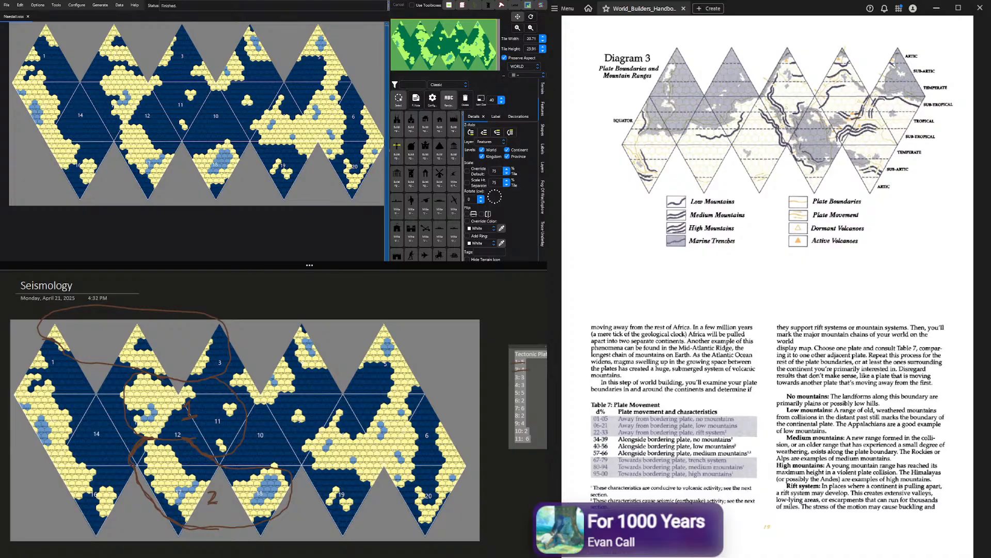
pyautogui.moveTo(513, 377); pyautogui.dragTo(527, 376)
pyautogui.moveTo(28, 480); pyautogui.dragTo(96, 431)
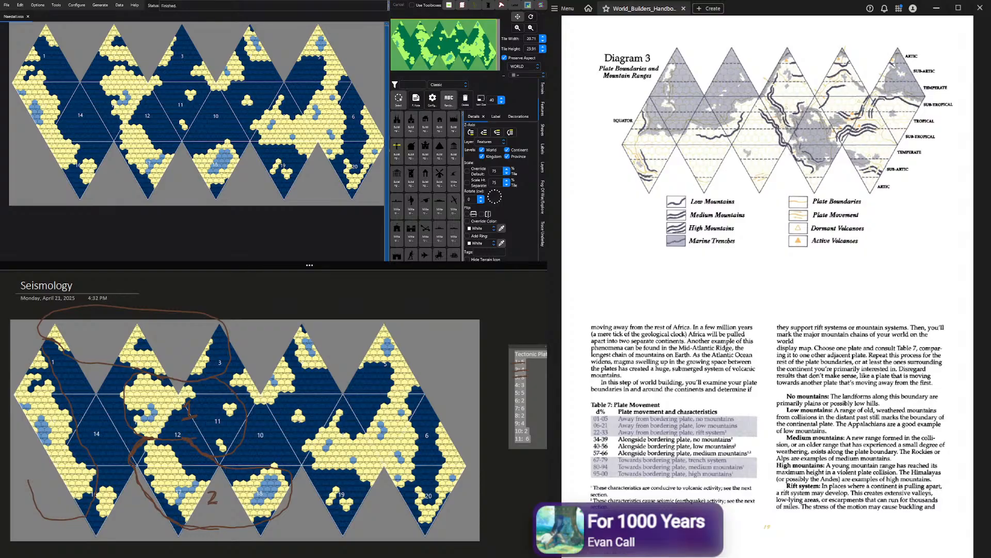
pyautogui.moveTo(50, 341); pyautogui.dragTo(83, 514)
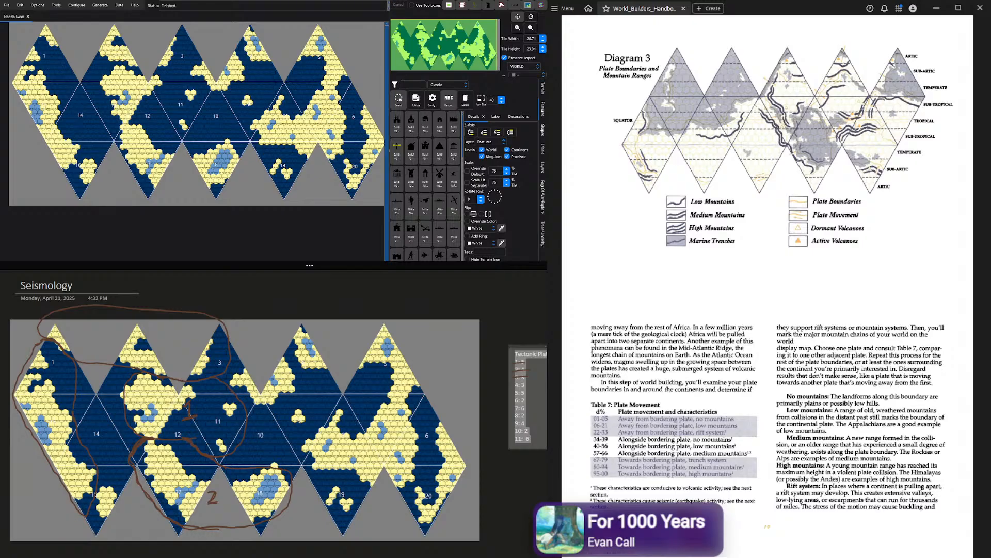
pyautogui.moveTo(145, 328); pyautogui.dragTo(147, 341)
pyautogui.moveTo(46, 410); pyautogui.dragTo(51, 427)
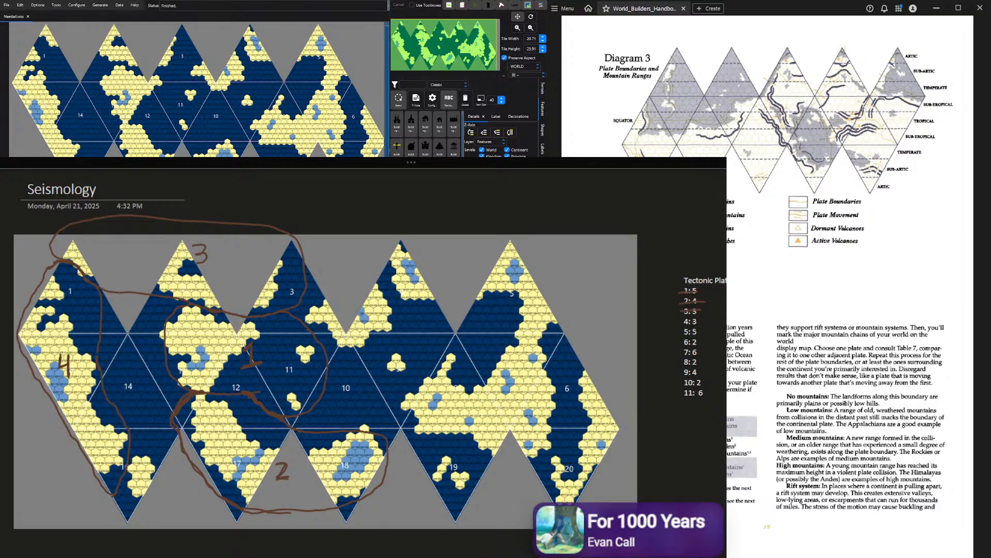
# Shorten plate 4 by closing its outline above triangle 16 and removing the part that runs farther south
pyautogui.moveTo(110, 402); pyautogui.dragTo(61, 425)
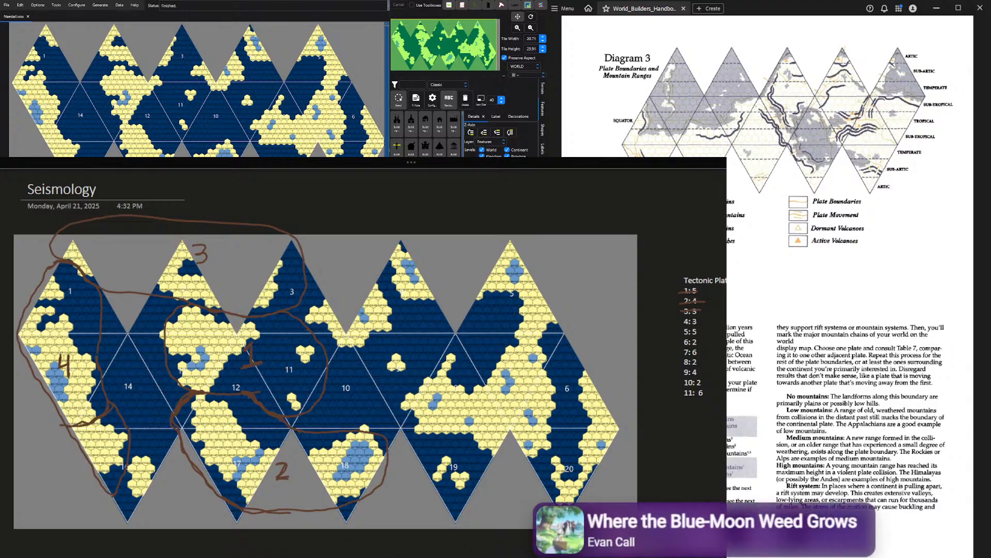
pyautogui.hotkey('ctrl', 'z')
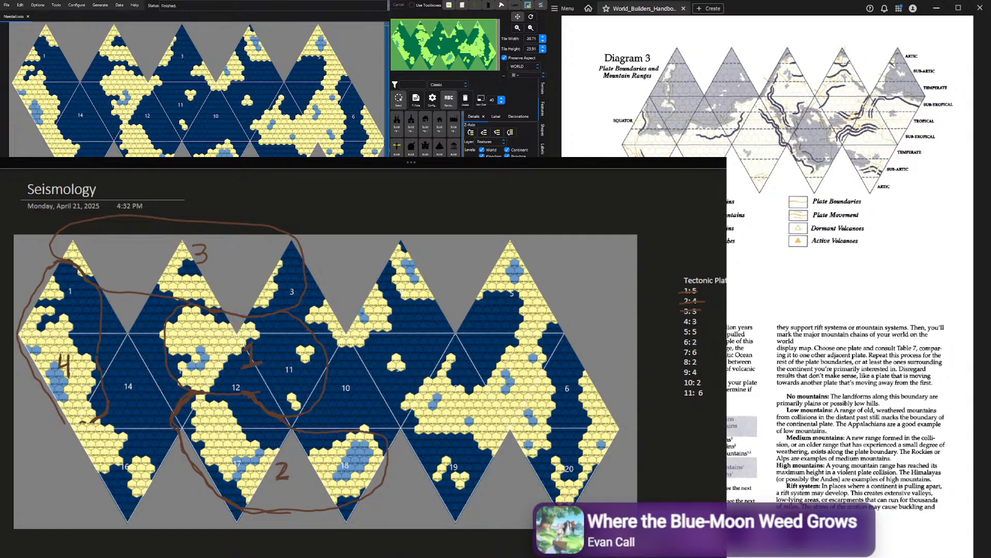
pyautogui.moveTo(92, 420); pyautogui.dragTo(65, 425)
pyautogui.moveTo(302, 236); pyautogui.dragTo(361, 374)
pyautogui.moveTo(367, 338); pyautogui.dragTo(362, 375)
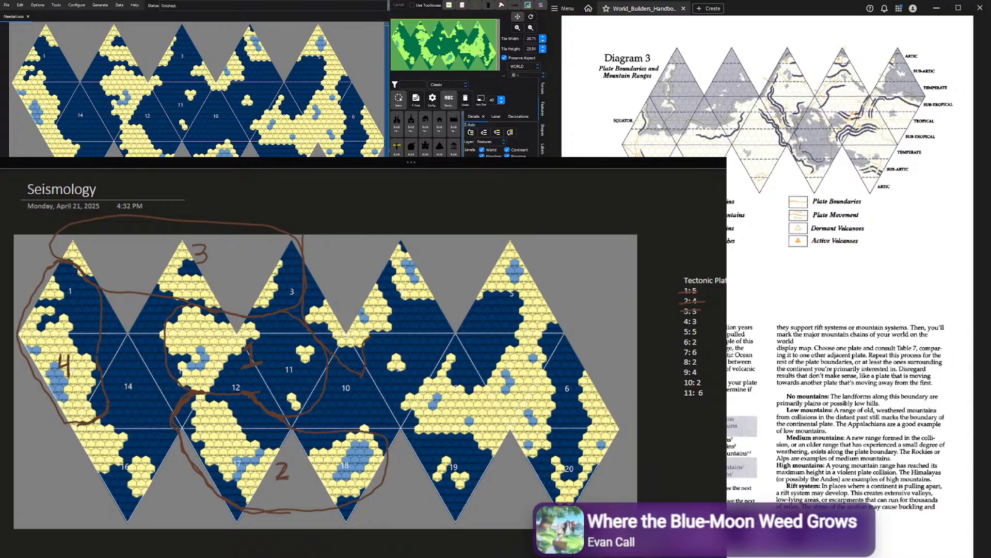
pyautogui.moveTo(305, 261); pyautogui.dragTo(393, 330)
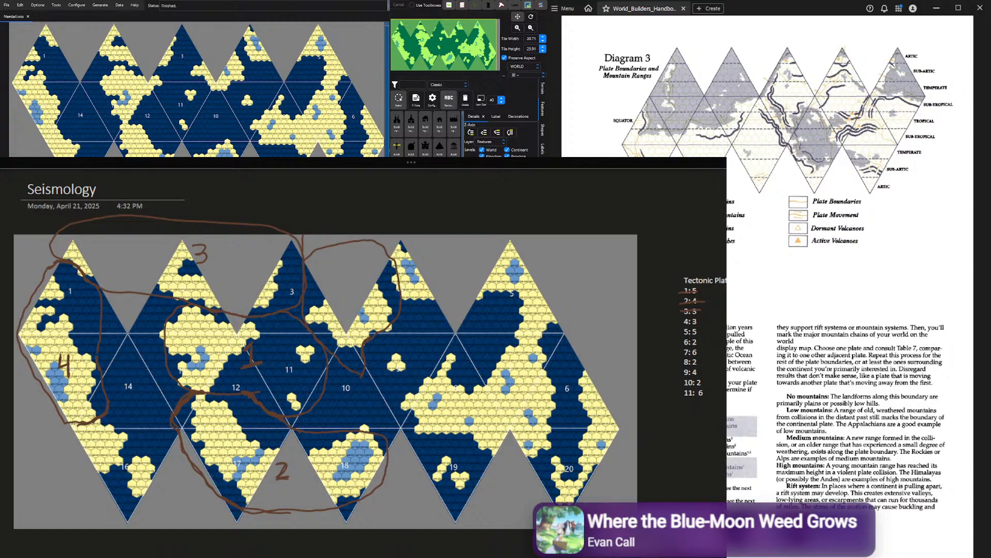
pyautogui.moveTo(325, 334); pyautogui.dragTo(348, 336)
pyautogui.moveTo(383, 328); pyautogui.dragTo(345, 352)
pyautogui.hotkey('ctrl', 'z')
pyautogui.moveTo(306, 318); pyautogui.dragTo(356, 345)
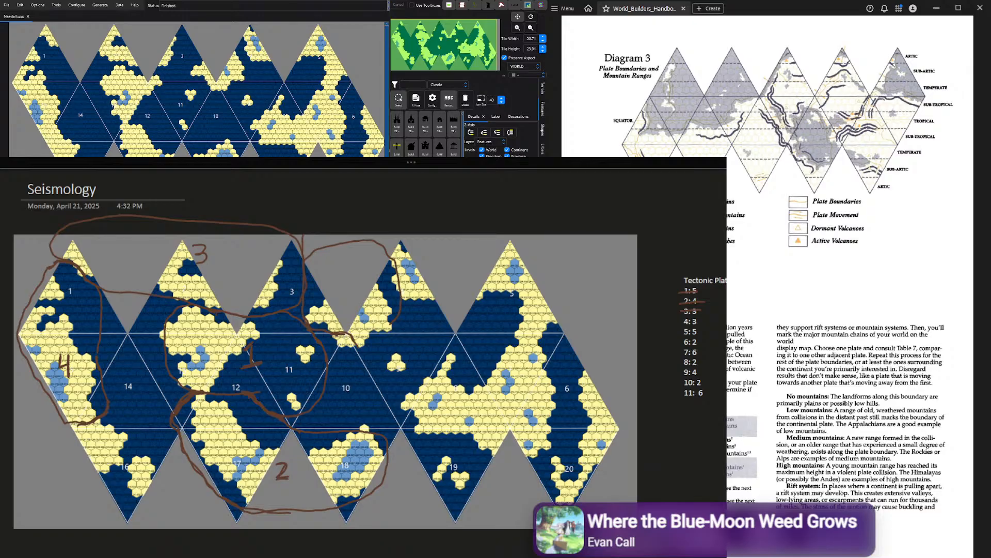
pyautogui.moveTo(391, 324); pyautogui.dragTo(359, 346)
pyautogui.moveTo(370, 267); pyautogui.dragTo(397, 312)
pyautogui.moveTo(312, 257); pyautogui.dragTo(336, 245)
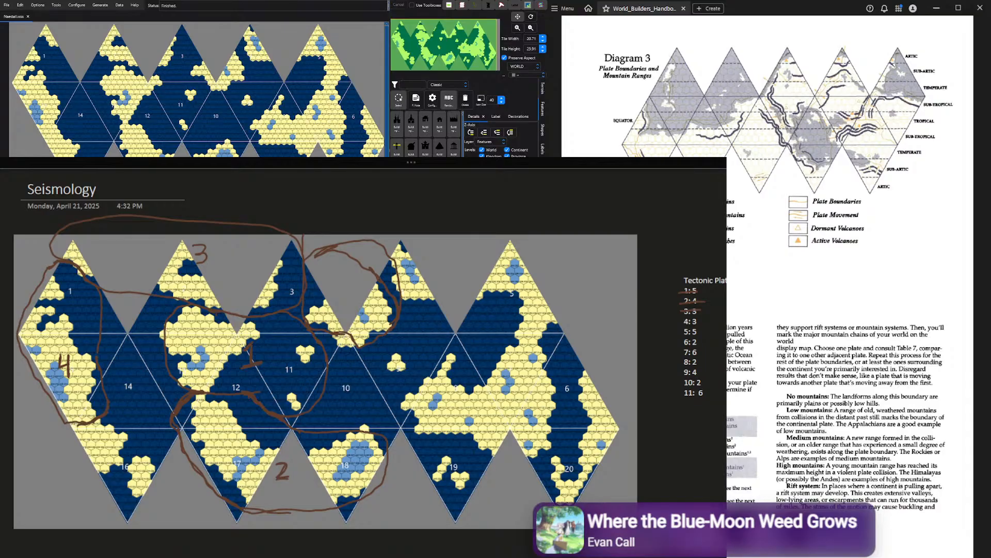
pyautogui.hotkey('ctrl', 'z')
pyautogui.moveTo(305, 261); pyautogui.dragTo(317, 253)
# Cross off plate 4 in the list and outline plate 5 east of plates 3 and 1, down into triangle 10
pyautogui.moveTo(679, 323); pyautogui.dragTo(704, 321)
pyautogui.hotkey('ctrl', 'z')
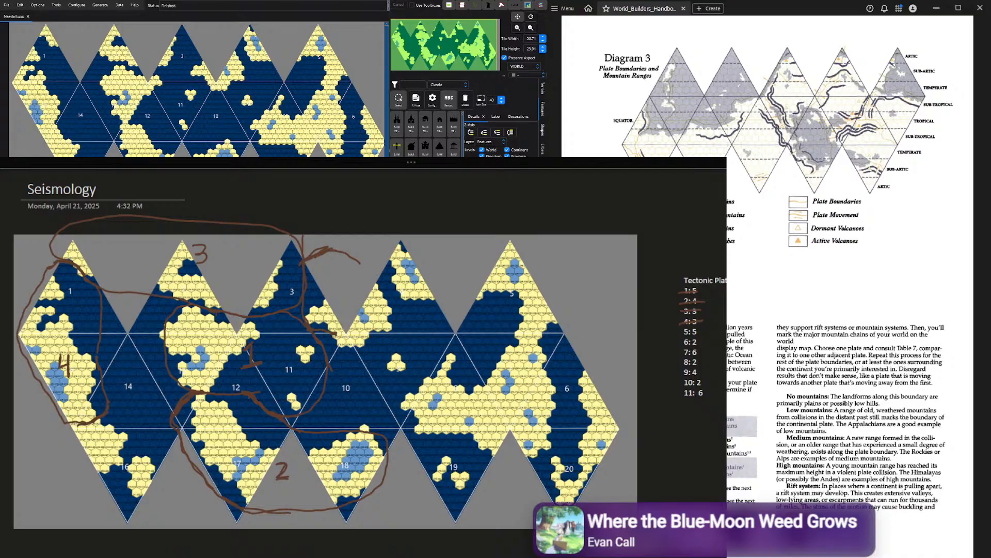
pyautogui.hotkey('ctrl', 'z')
pyautogui.moveTo(356, 385); pyautogui.dragTo(339, 334)
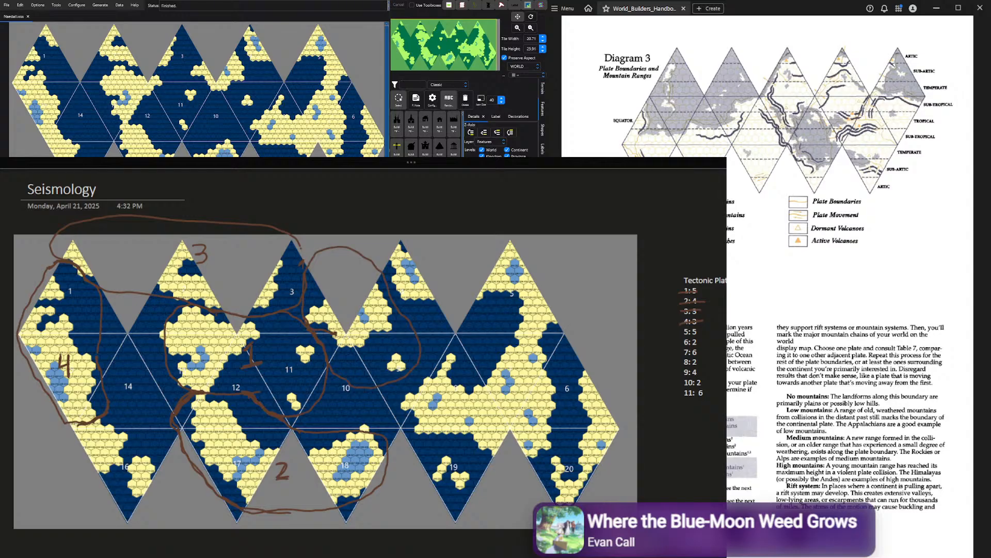
pyautogui.moveTo(301, 247)
pyautogui.mouseDown()
pyautogui.moveTo(305, 282)
pyautogui.moveTo(311, 274)
pyautogui.mouseUp()
pyautogui.moveTo(294, 308)
pyautogui.mouseDown()
pyautogui.moveTo(282, 316)
pyautogui.moveTo(309, 325)
pyautogui.mouseUp()
pyautogui.moveTo(305, 297); pyautogui.dragTo(305, 324)
pyautogui.moveTo(332, 365)
pyautogui.mouseDown()
pyautogui.moveTo(356, 395)
pyautogui.moveTo(397, 383)
pyautogui.mouseUp()
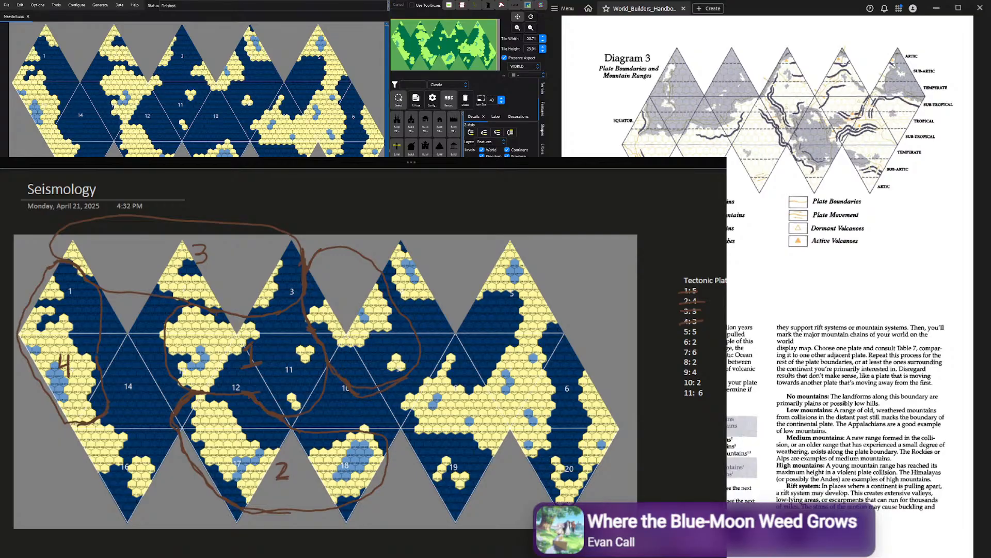
pyautogui.moveTo(354, 388); pyautogui.dragTo(396, 381)
# Label plate 5 on the map and cross off its entry in the plate list
pyautogui.moveTo(356, 319); pyautogui.dragTo(350, 341)
pyautogui.moveTo(357, 318); pyautogui.dragTo(366, 317)
pyautogui.moveTo(679, 333); pyautogui.dragTo(702, 332)
# Outline plate 6 around triangle 20 and the southeastern edge, label it 6, and cross off its list entry
pyautogui.moveTo(582, 366); pyautogui.dragTo(579, 370)
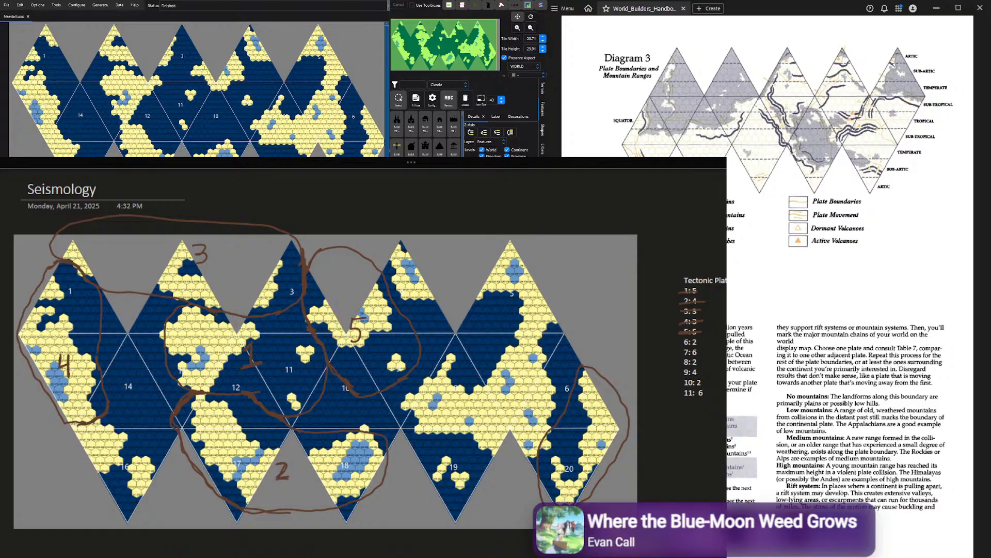
pyautogui.moveTo(585, 428); pyautogui.dragTo(580, 442)
pyautogui.moveTo(679, 343); pyautogui.dragTo(700, 342)
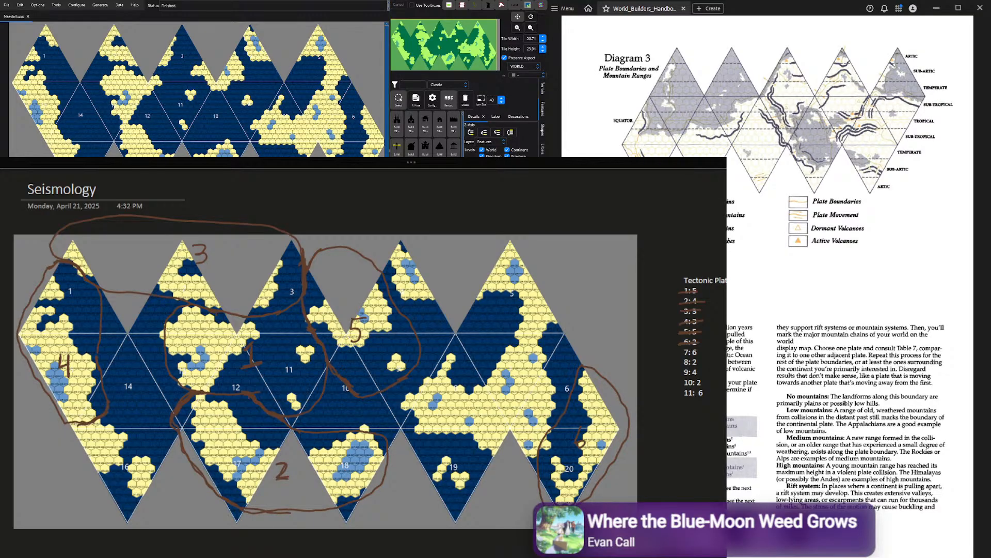
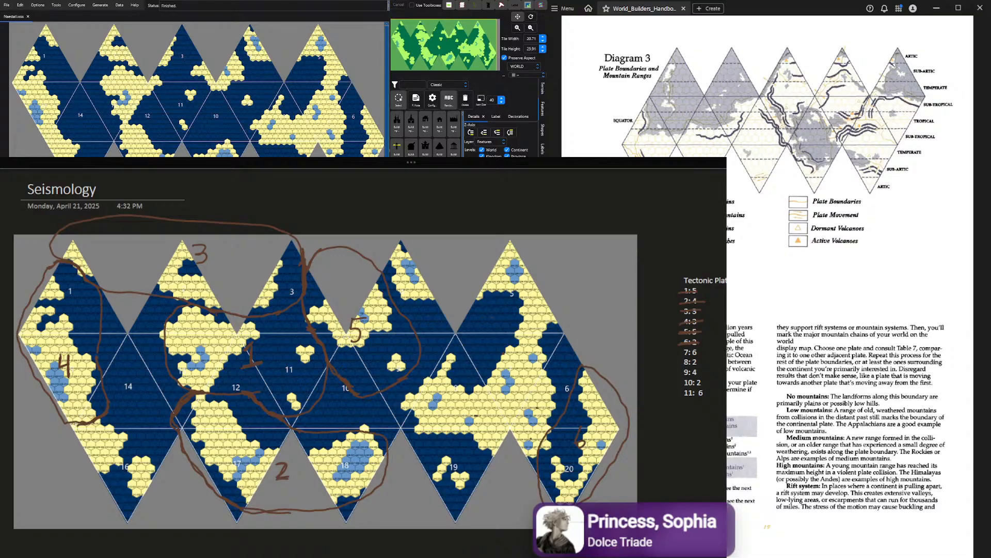
# Outline plate 7 from the two northeastern tips down through the eastern continent, number it, and cross off its list entry
pyautogui.moveTo(385, 279); pyautogui.dragTo(531, 457)
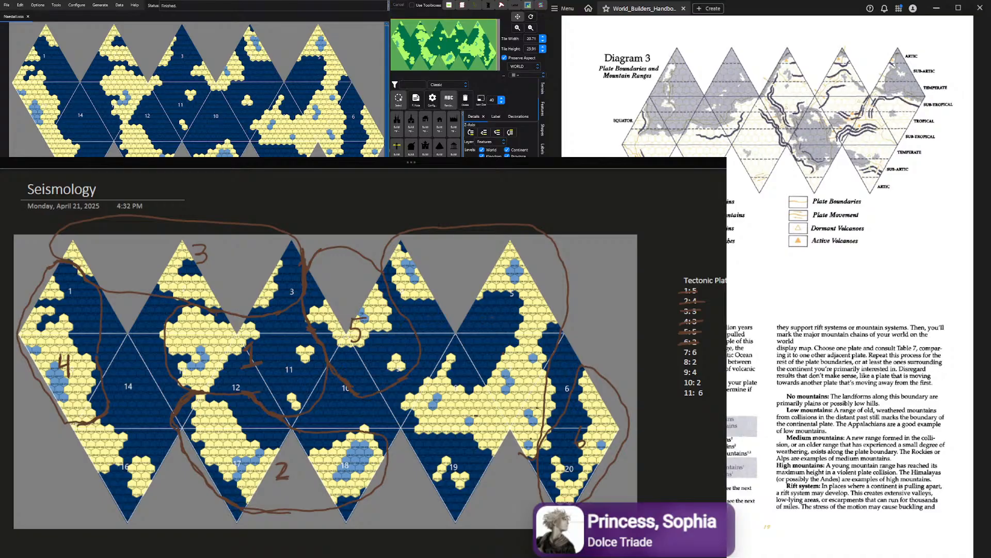
pyautogui.moveTo(445, 343); pyautogui.dragTo(518, 453)
pyautogui.moveTo(425, 316); pyautogui.dragTo(446, 343)
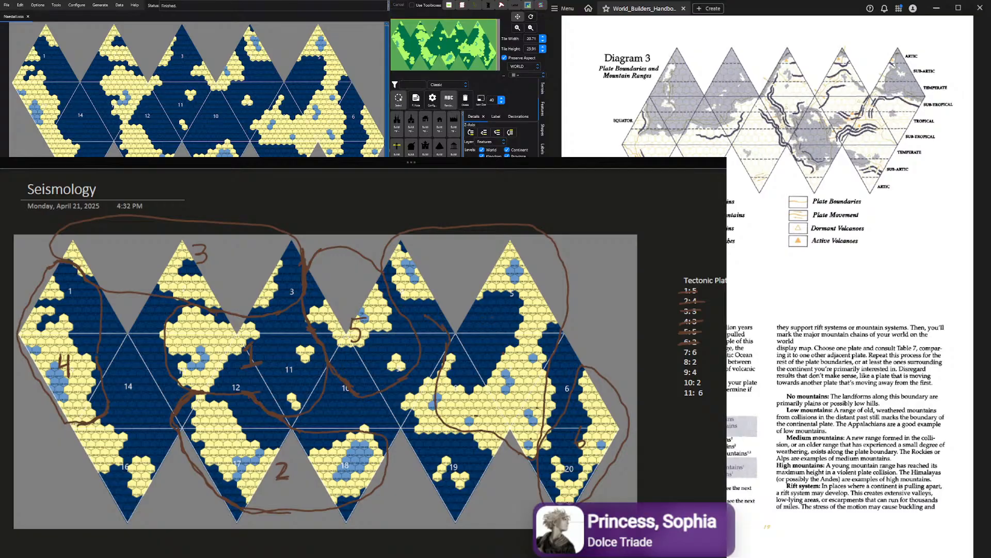
pyautogui.moveTo(490, 433); pyautogui.dragTo(526, 459)
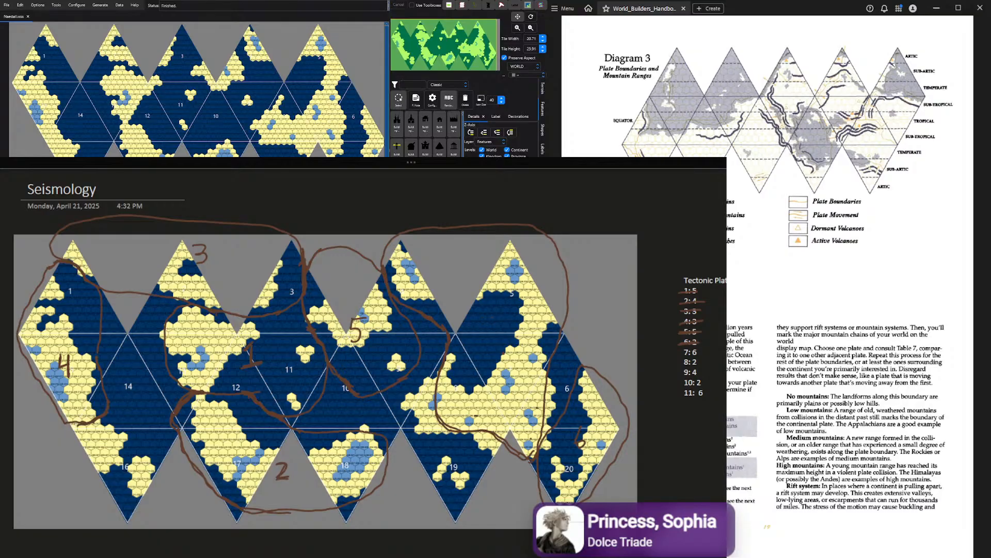
pyautogui.moveTo(488, 343); pyautogui.dragTo(490, 358)
pyautogui.moveTo(680, 353); pyautogui.dragTo(700, 351)
# Outline plate 8 around triangle 16 and up into triangle 14, number it, and cross off its list entry
pyautogui.moveTo(66, 427); pyautogui.dragTo(111, 362)
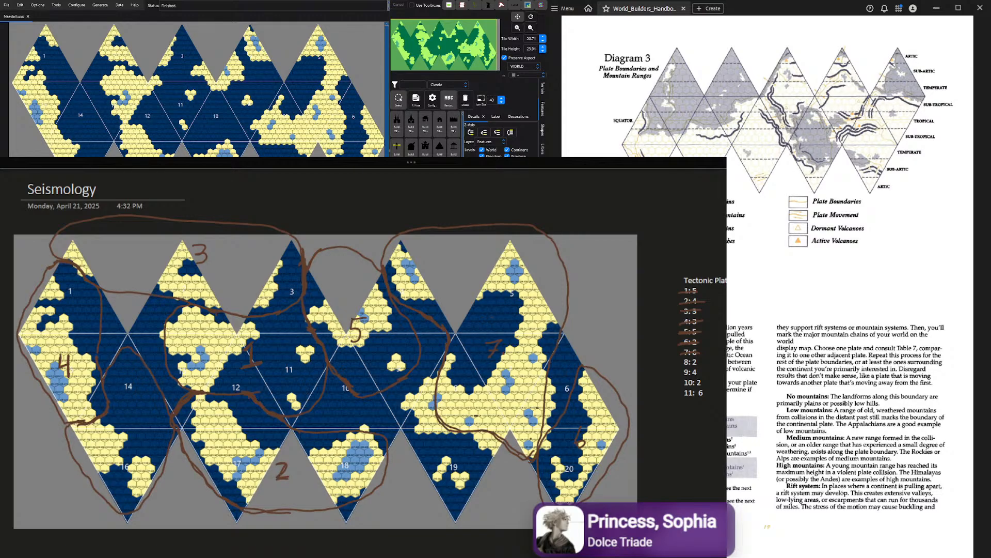
pyautogui.moveTo(199, 434); pyautogui.dragTo(165, 511)
pyautogui.moveTo(201, 451); pyautogui.dragTo(135, 510)
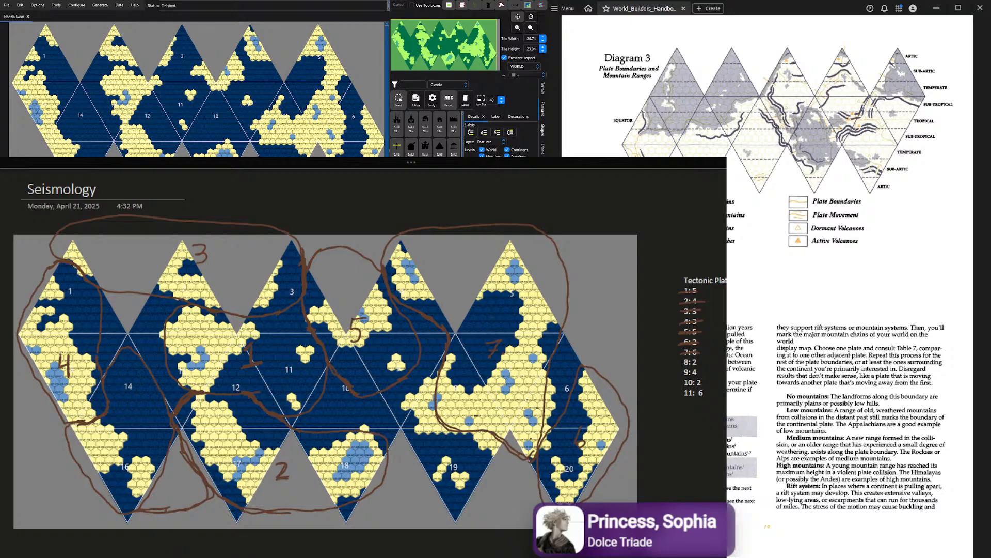
pyautogui.click(165, 463)
pyautogui.moveTo(137, 419); pyautogui.dragTo(136, 417)
pyautogui.moveTo(678, 366); pyautogui.dragTo(695, 363)
# Outline and number plate 9 between plates 2, 7 and 6, and rework its border with plates 1 and 5
pyautogui.moveTo(360, 429); pyautogui.dragTo(537, 509)
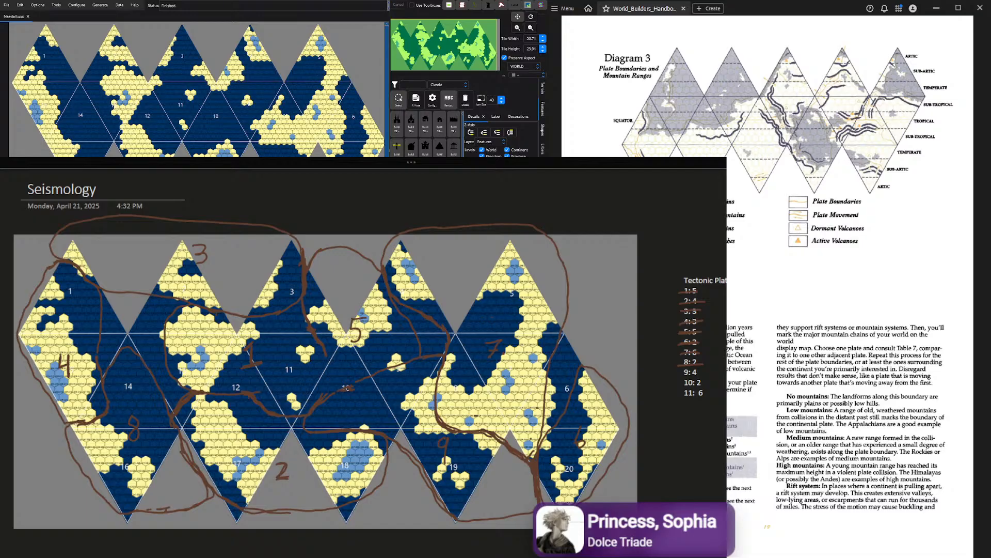
pyautogui.moveTo(327, 356); pyautogui.dragTo(322, 397)
pyautogui.moveTo(350, 388); pyautogui.dragTo(322, 401)
pyautogui.moveTo(389, 368); pyautogui.dragTo(406, 363)
pyautogui.moveTo(399, 311); pyautogui.dragTo(422, 356)
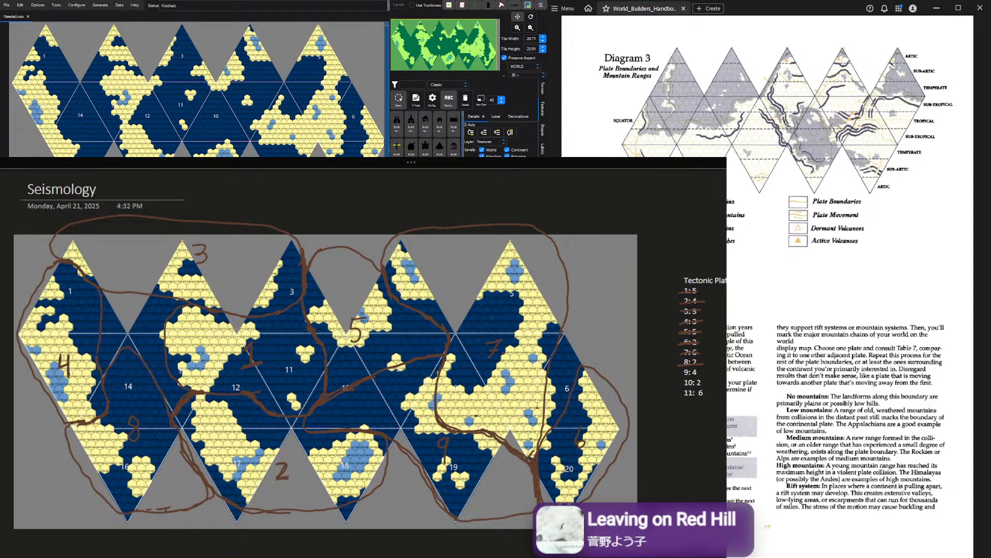
# Cross off list entry 9, outline plate 10 along the western side of triangle 6, number it, and cross off its entry
pyautogui.moveTo(679, 376); pyautogui.dragTo(702, 375)
pyautogui.moveTo(565, 327); pyautogui.dragTo(544, 444)
pyautogui.moveTo(558, 371)
pyautogui.mouseDown()
pyautogui.moveTo(555, 382)
pyautogui.moveTo(564, 371)
pyautogui.mouseUp()
pyautogui.moveTo(678, 384); pyautogui.dragTo(694, 382)
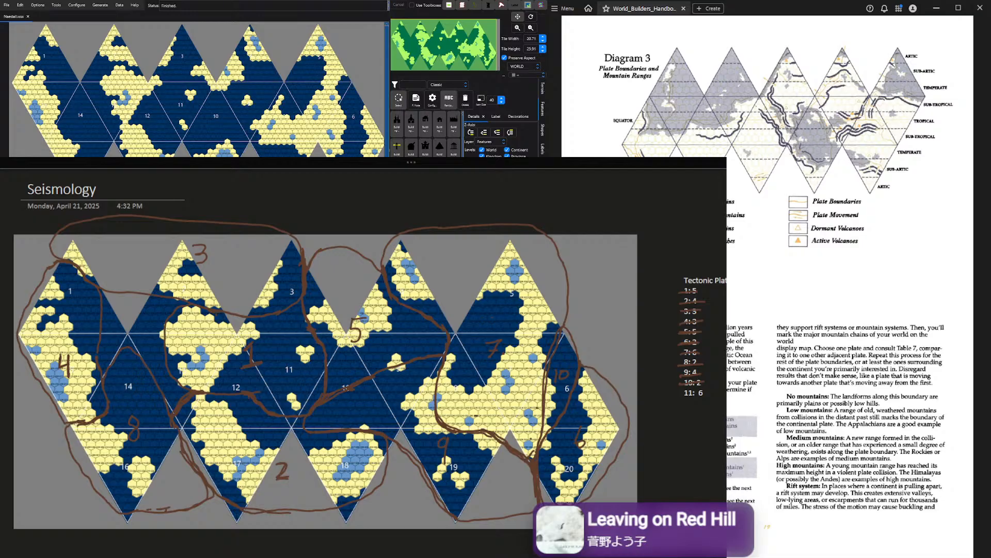
# Rework plate 8's border through triangle 14 and beside triangle 17, and number the remaining ocean plate 11
pyautogui.moveTo(104, 378); pyautogui.dragTo(168, 409)
pyautogui.moveTo(122, 347); pyautogui.dragTo(167, 407)
pyautogui.moveTo(182, 441); pyautogui.dragTo(207, 497)
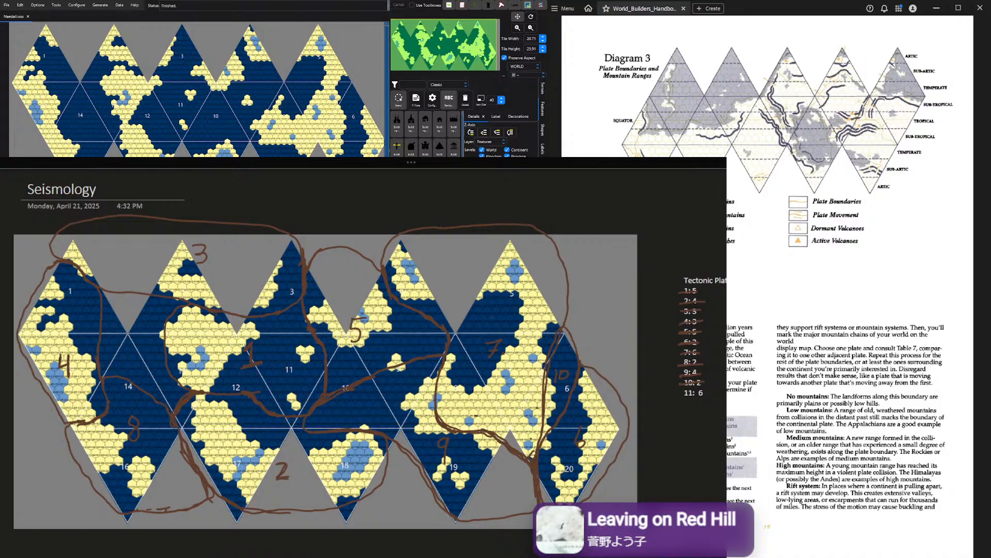
pyautogui.moveTo(123, 334); pyautogui.dragTo(136, 349)
# Redraw the southern edges of plates 8, 2 and 9 around the bottom tips of the map
pyautogui.moveTo(160, 511)
pyautogui.mouseDown()
pyautogui.moveTo(114, 508)
pyautogui.moveTo(163, 510)
pyautogui.mouseUp()
pyautogui.moveTo(271, 512); pyautogui.dragTo(333, 500)
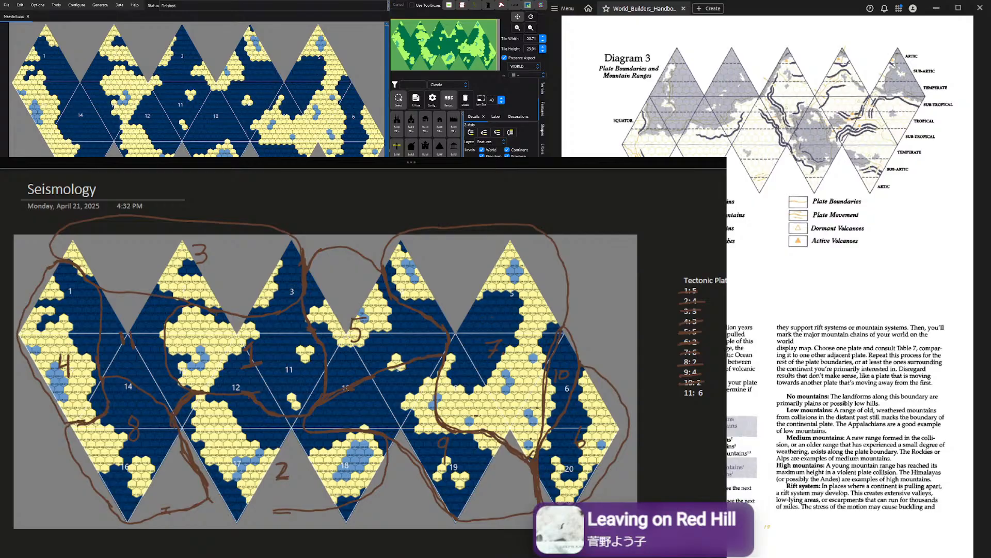
pyautogui.moveTo(209, 487); pyautogui.dragTo(285, 511)
pyautogui.hotkey('ctrl', 'z')
pyautogui.moveTo(316, 510); pyautogui.dragTo(377, 489)
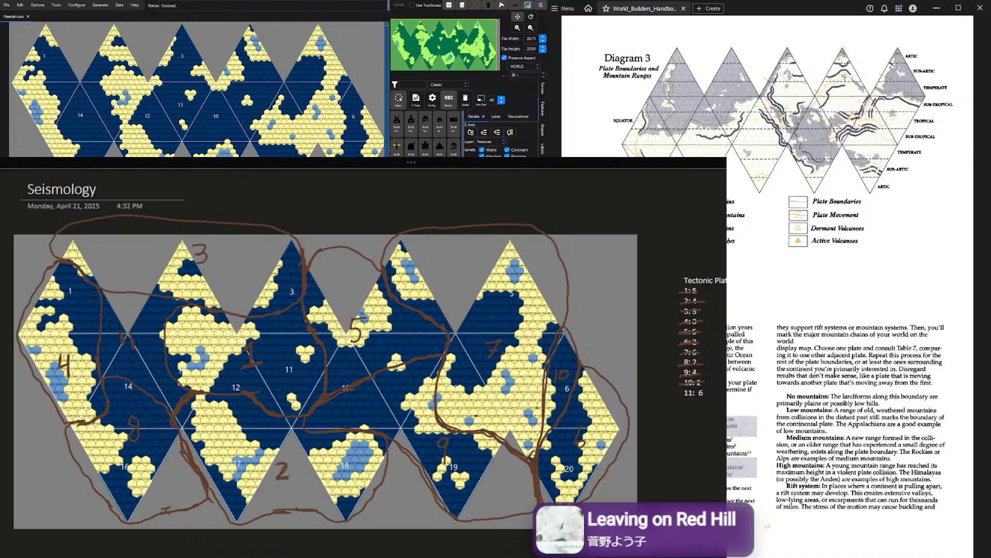
pyautogui.click(456, 520)
pyautogui.moveTo(436, 494)
pyautogui.mouseDown()
pyautogui.moveTo(456, 519)
pyautogui.moveTo(481, 518)
pyautogui.mouseUp()
# Cross off plate 11's entry in the tectonic plates list
pyautogui.click(701, 336)
pyautogui.hotkey('ctrl', 'z')
pyautogui.hotkey('ctrl', 'y')
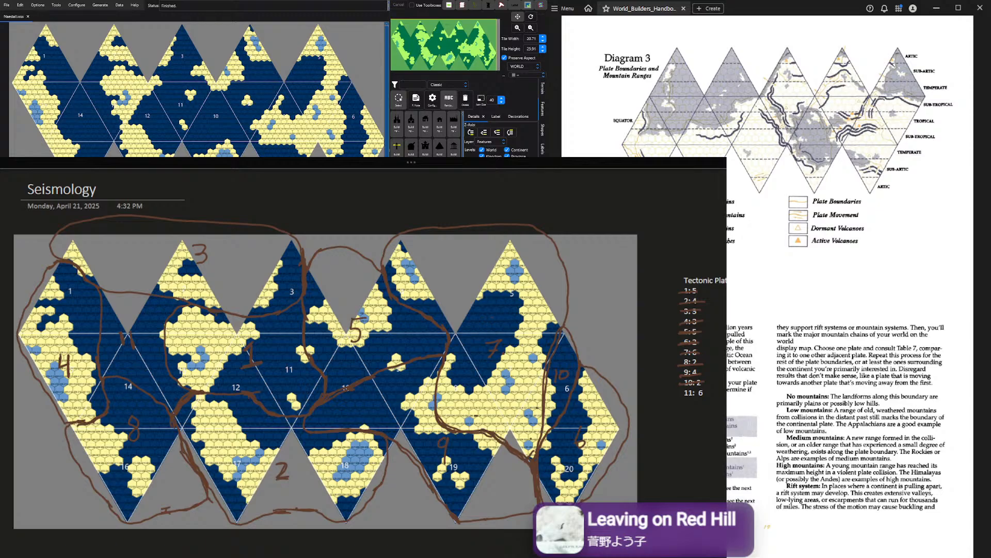
pyautogui.click(541, 89)
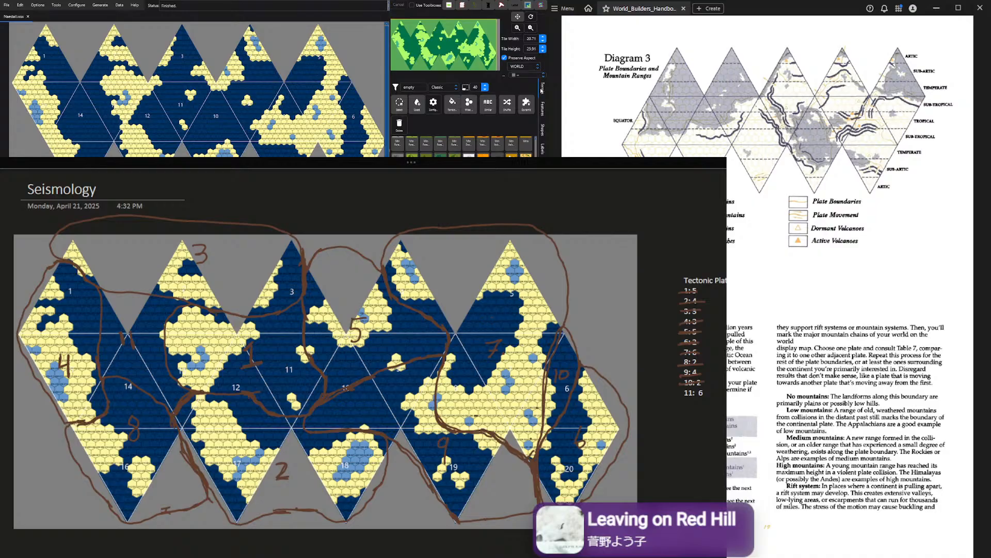
pyautogui.moveTo(680, 394); pyautogui.dragTo(711, 393)
pyautogui.click(701, 270)
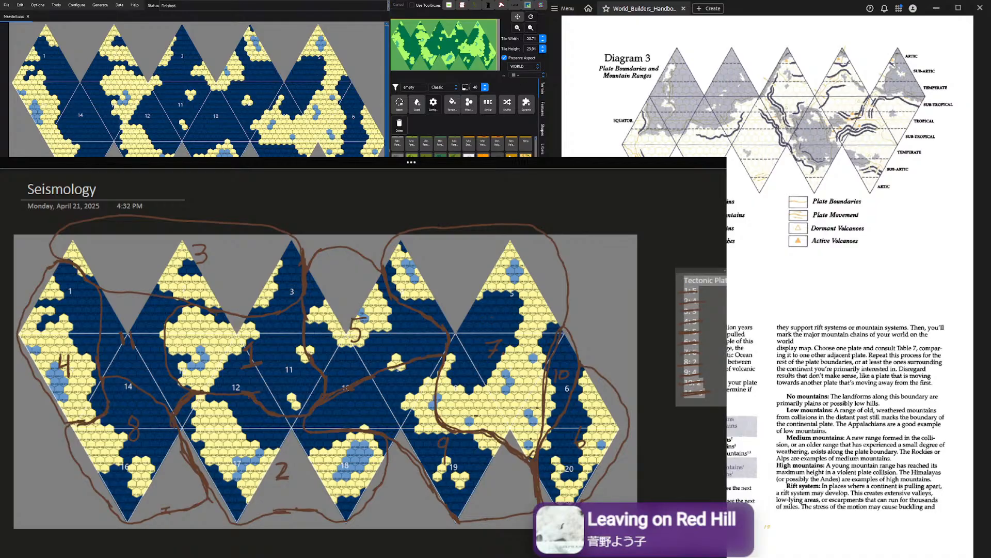
pyautogui.press('Escape')
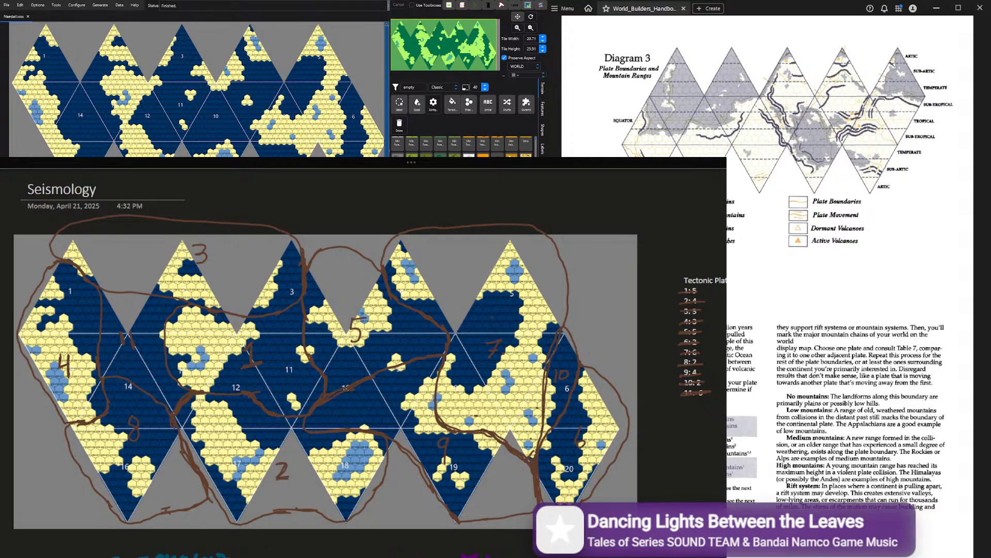
# Draw teal mountain lines along plate 1's southern, northern, eastern and western borders
pyautogui.scroll(-2, 326, 349)
pyautogui.scroll(2, 325, 348)
pyautogui.scroll(-2, 325, 348)
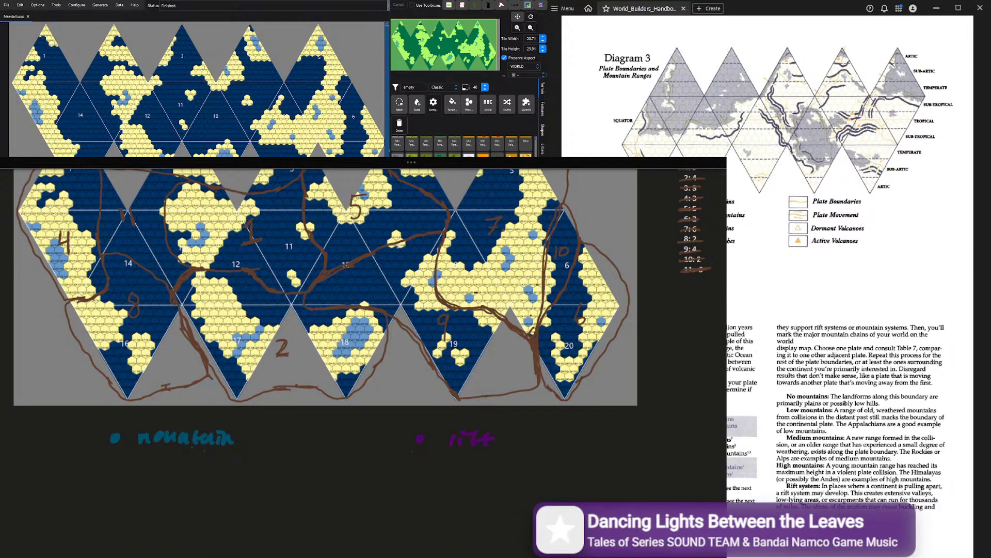
pyautogui.scroll(1, 325, 309)
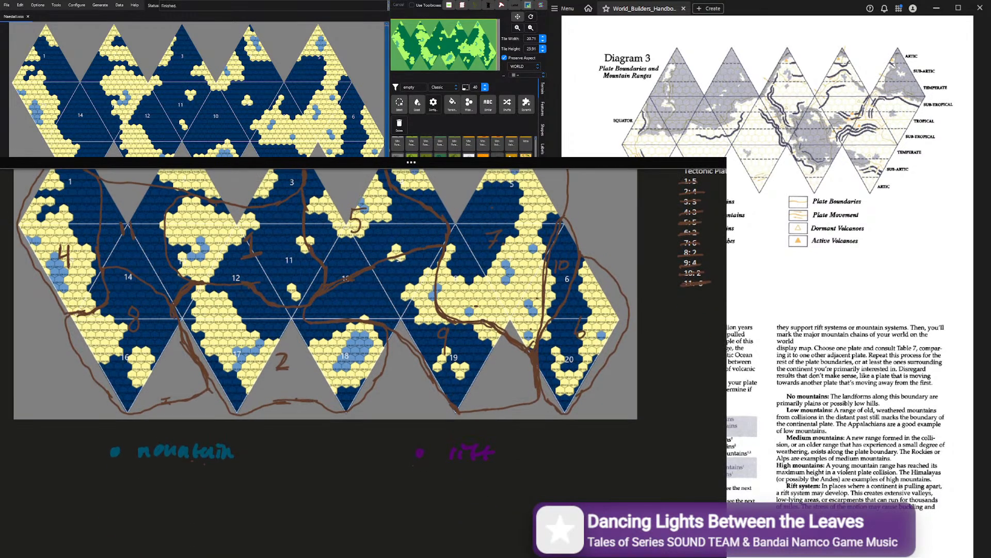
pyautogui.scroll(1, 326, 325)
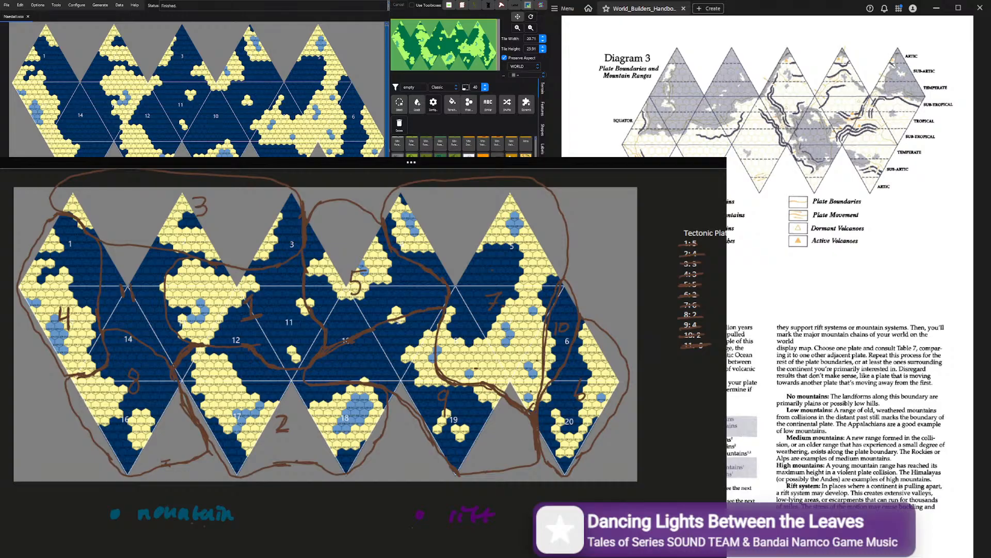
pyautogui.click(701, 224)
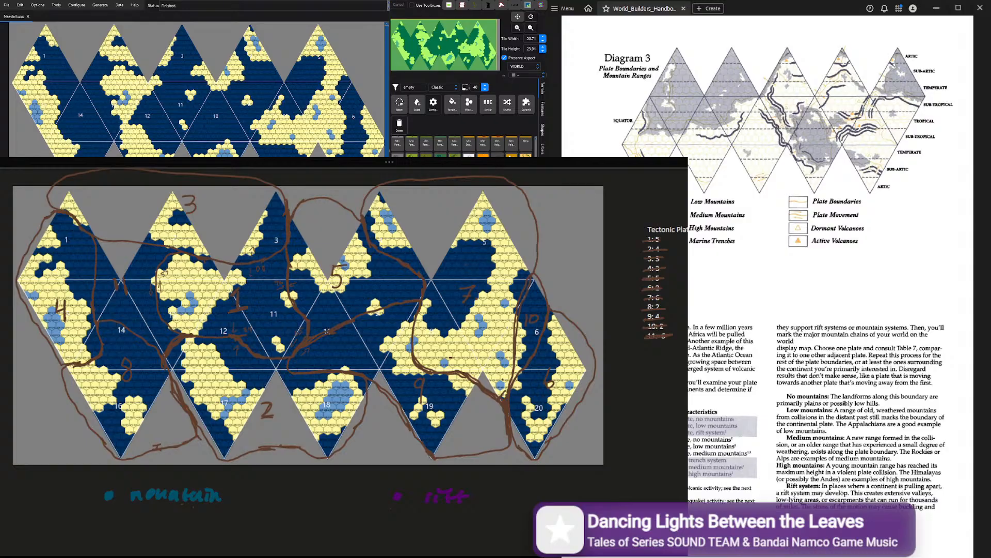
pyautogui.moveTo(170, 321)
pyautogui.mouseDown()
pyautogui.moveTo(201, 330)
pyautogui.moveTo(205, 341)
pyautogui.moveTo(218, 336)
pyautogui.mouseUp()
pyautogui.moveTo(267, 354)
pyautogui.mouseDown()
pyautogui.moveTo(284, 350)
pyautogui.moveTo(271, 363)
pyautogui.mouseUp()
pyautogui.moveTo(164, 244); pyautogui.dragTo(273, 256)
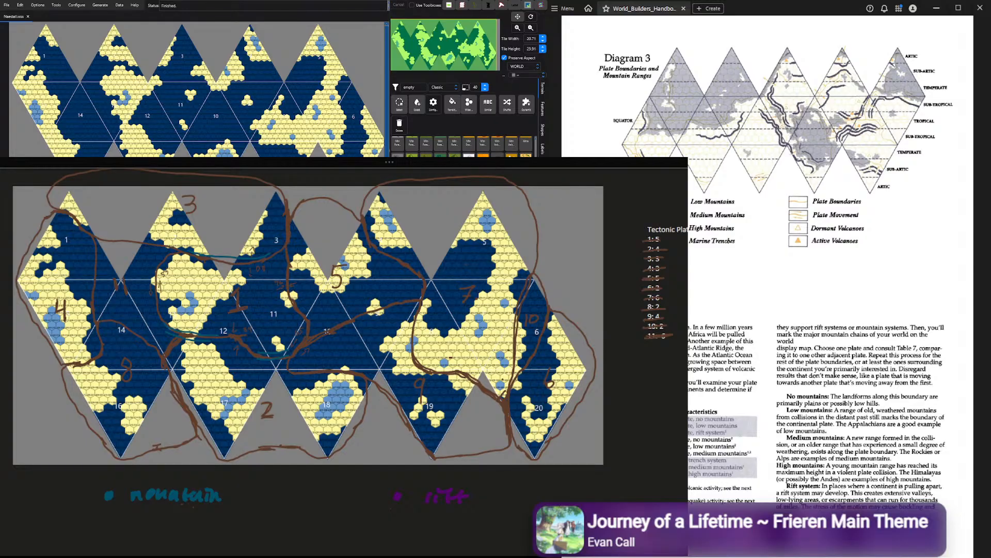
pyautogui.moveTo(283, 256); pyautogui.dragTo(302, 329)
pyautogui.moveTo(290, 251)
pyautogui.mouseDown()
pyautogui.moveTo(310, 329)
pyautogui.moveTo(294, 299)
pyautogui.mouseUp()
pyautogui.moveTo(166, 267); pyautogui.dragTo(158, 291)
# Consult the handbook's trench and mountain notes, and draw teal mountain lines on the western coast of triangle 17 and in triangles 16, 18 and 19
pyautogui.scroll(-5, 775, 279)
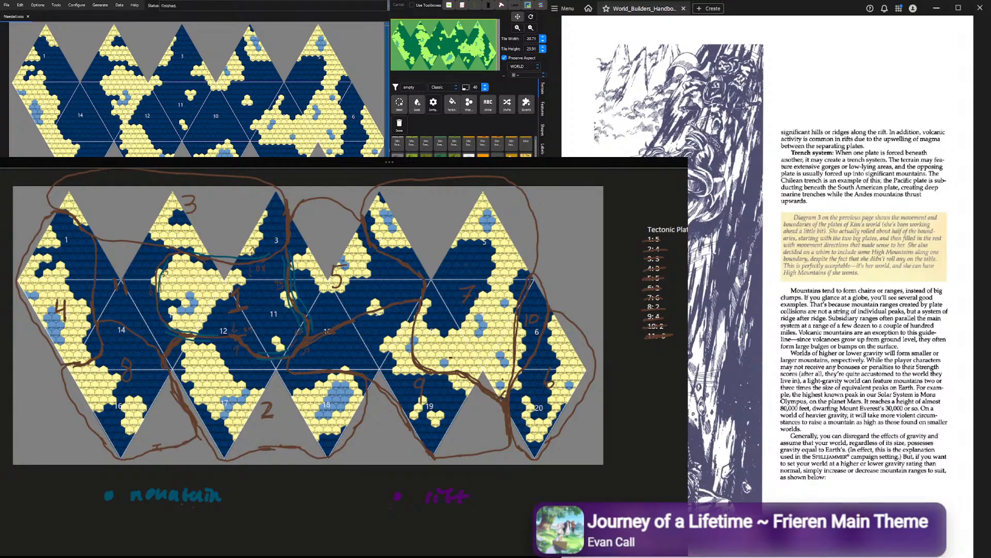
pyautogui.scroll(5, 775, 279)
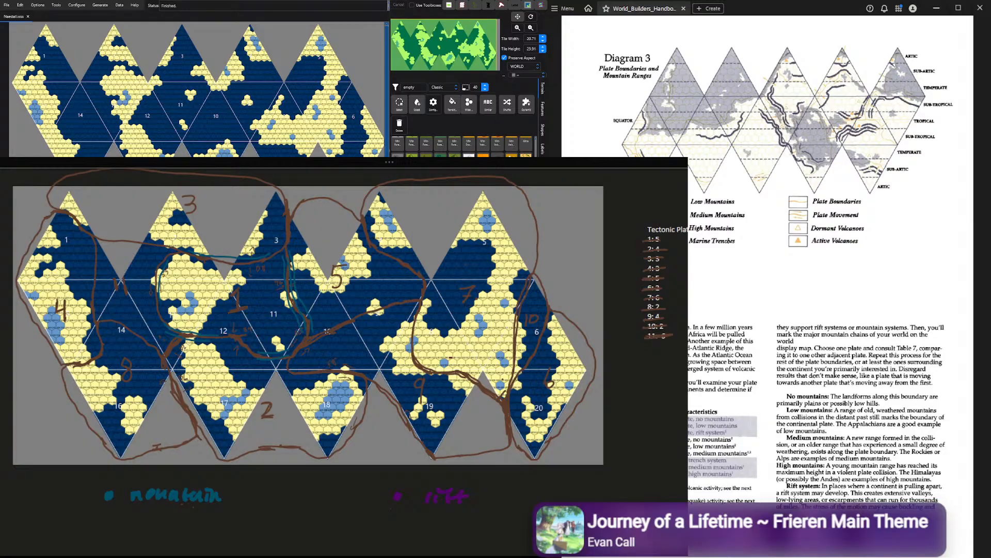
pyautogui.moveTo(184, 358); pyautogui.dragTo(209, 403)
pyautogui.moveTo(142, 417); pyautogui.dragTo(137, 428)
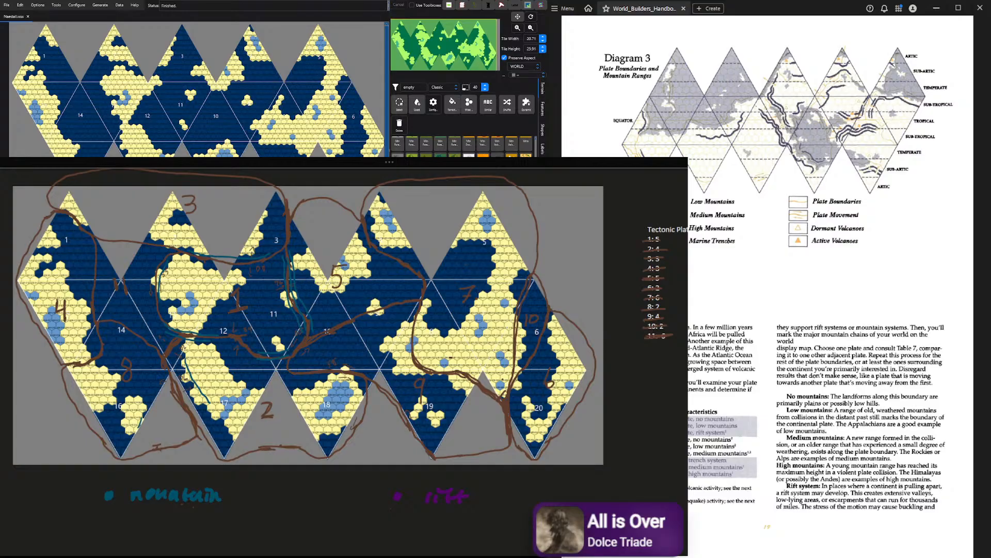
pyautogui.moveTo(331, 382); pyautogui.dragTo(357, 393)
pyautogui.moveTo(346, 384); pyautogui.dragTo(353, 403)
pyautogui.moveTo(405, 400); pyautogui.dragTo(420, 416)
# Move and shrink the notes window, place the hex map window beneath it, and fit the whole hex map in the visible space
pyautogui.moveTo(390, 162)
pyautogui.mouseDown()
pyautogui.moveTo(361, 153)
pyautogui.moveTo(349, 92)
pyautogui.moveTo(499, 2)
pyautogui.moveTo(461, 3)
pyautogui.moveTo(483, 29)
pyautogui.moveTo(488, 5)
pyautogui.mouseUp()
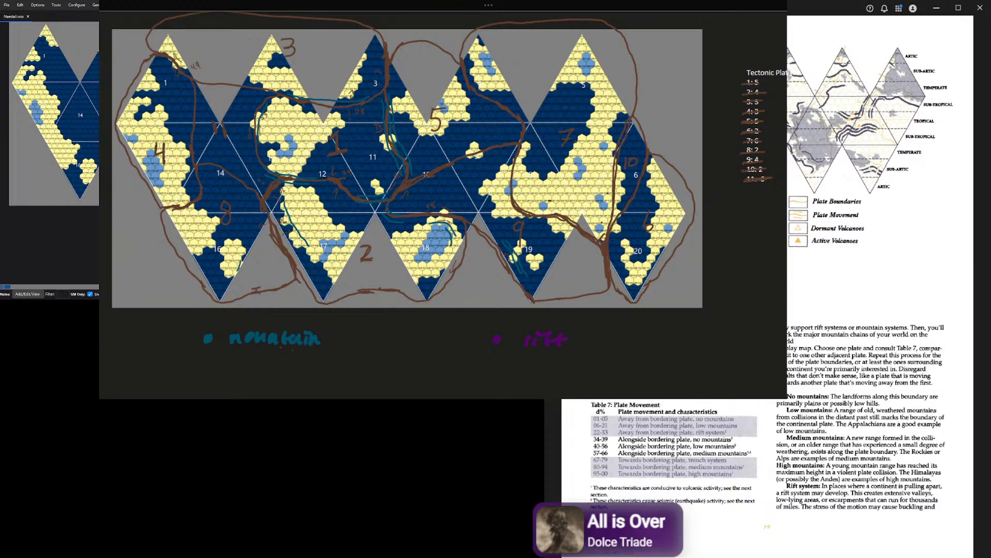
pyautogui.moveTo(50, 150); pyautogui.dragTo(50, 408)
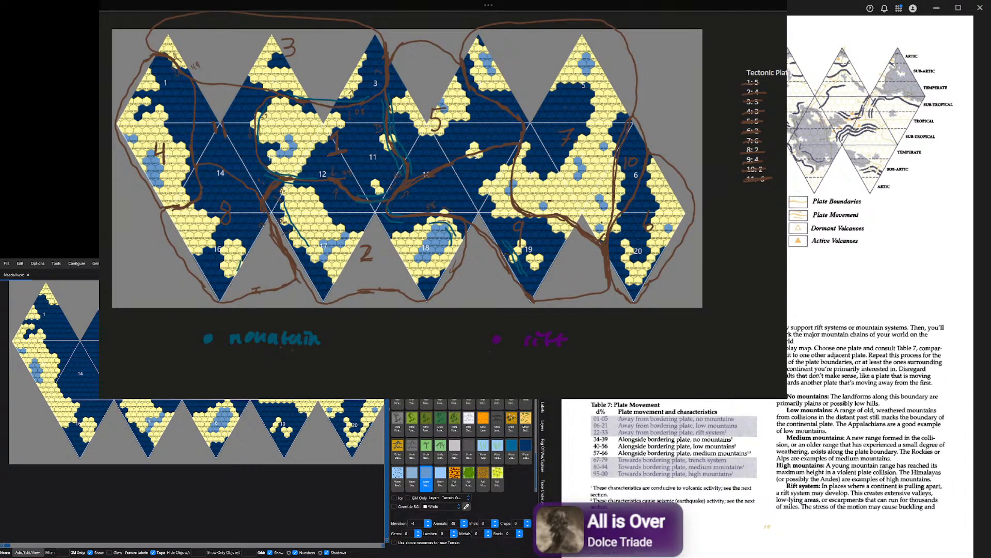
pyautogui.moveTo(488, 6); pyautogui.dragTo(389, 5)
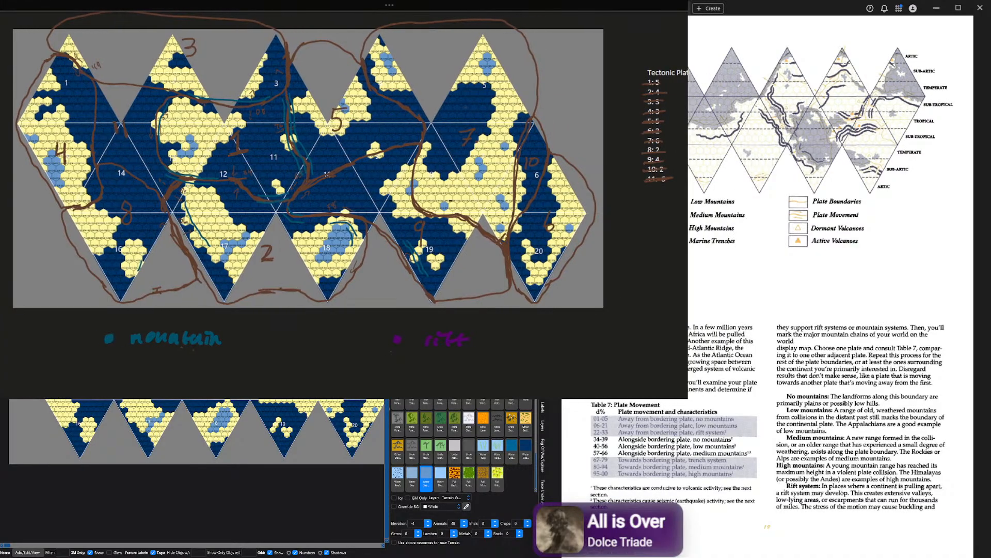
pyautogui.moveTo(688, 399); pyautogui.dragTo(541, 313)
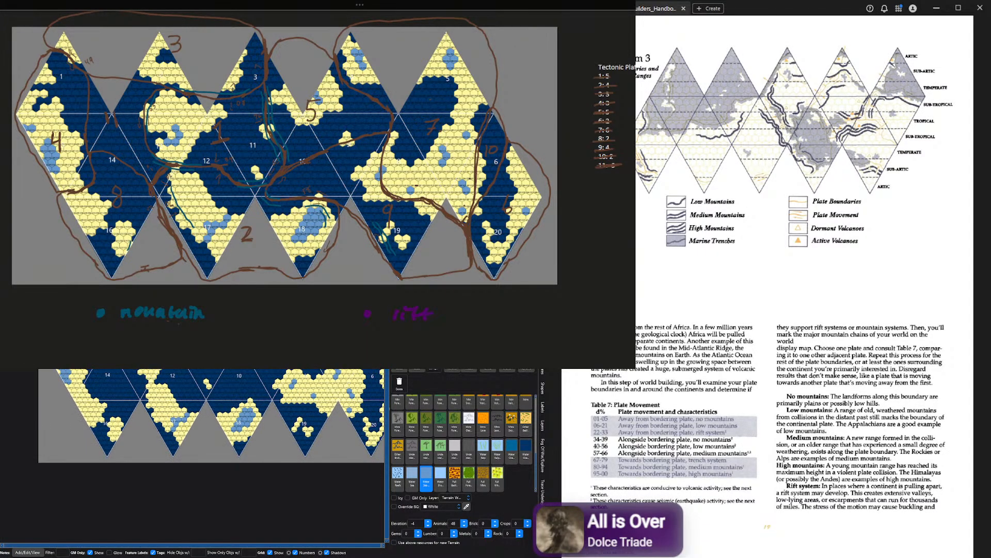
pyautogui.scroll(-2, 313, 434)
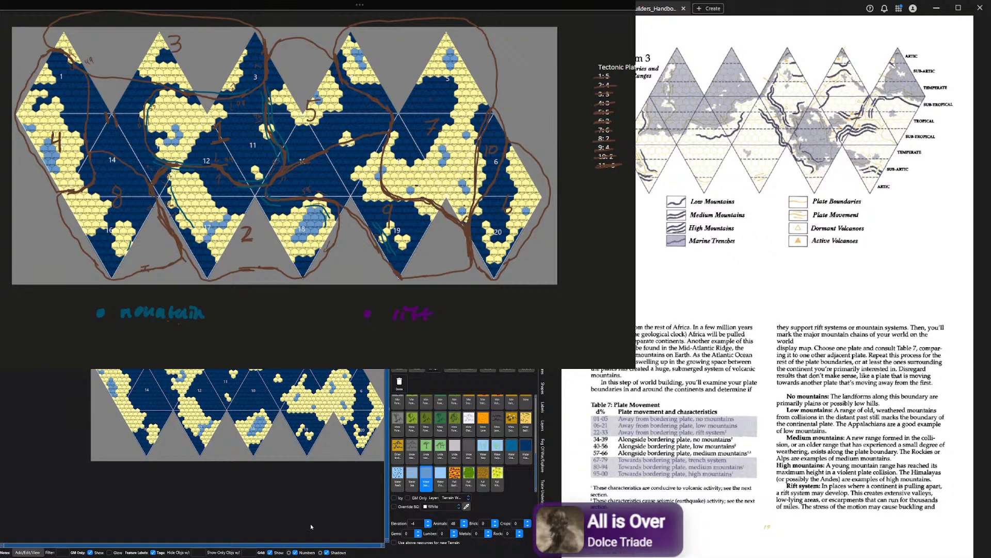
pyautogui.scroll(-1, 364, 437)
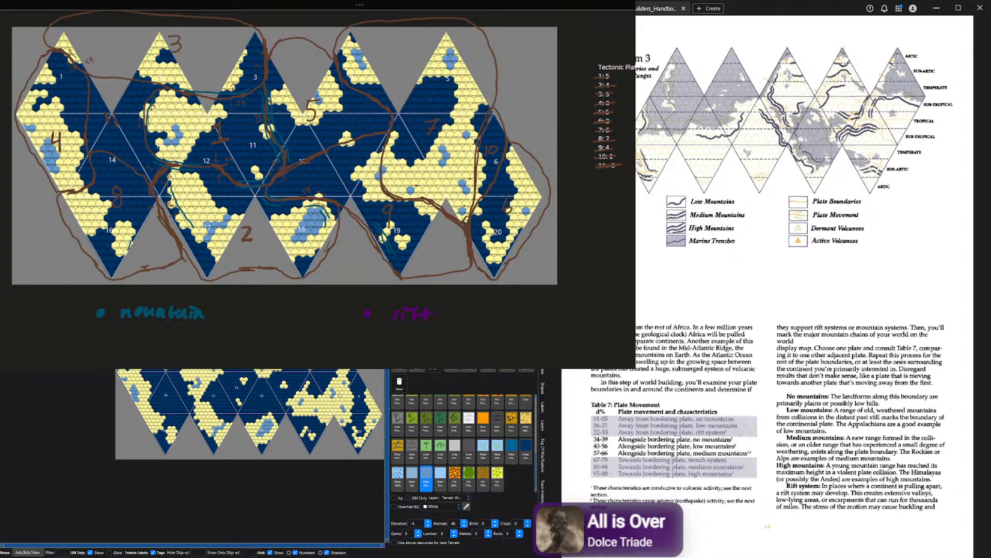
pyautogui.scroll(-2, 356, 435)
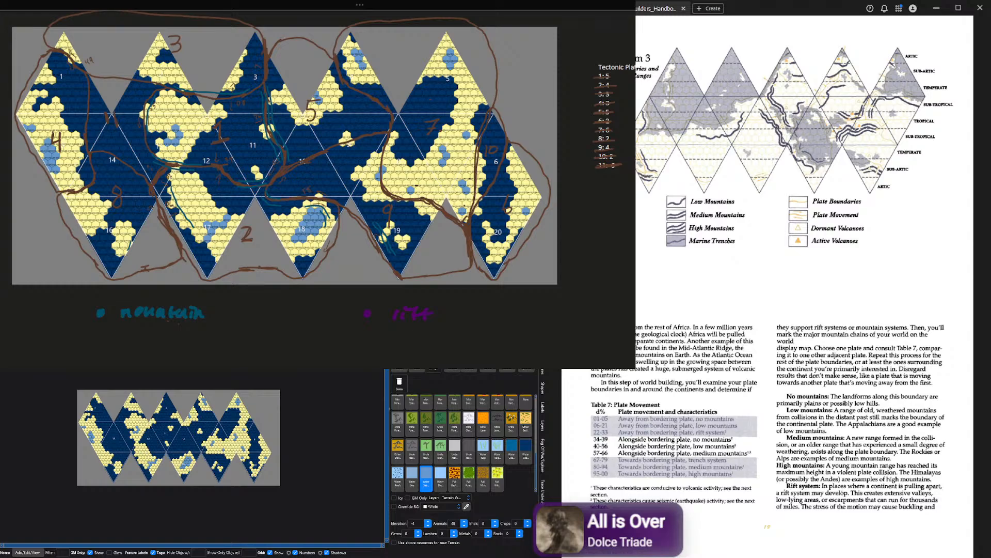
pyautogui.scroll(2, 240, 429)
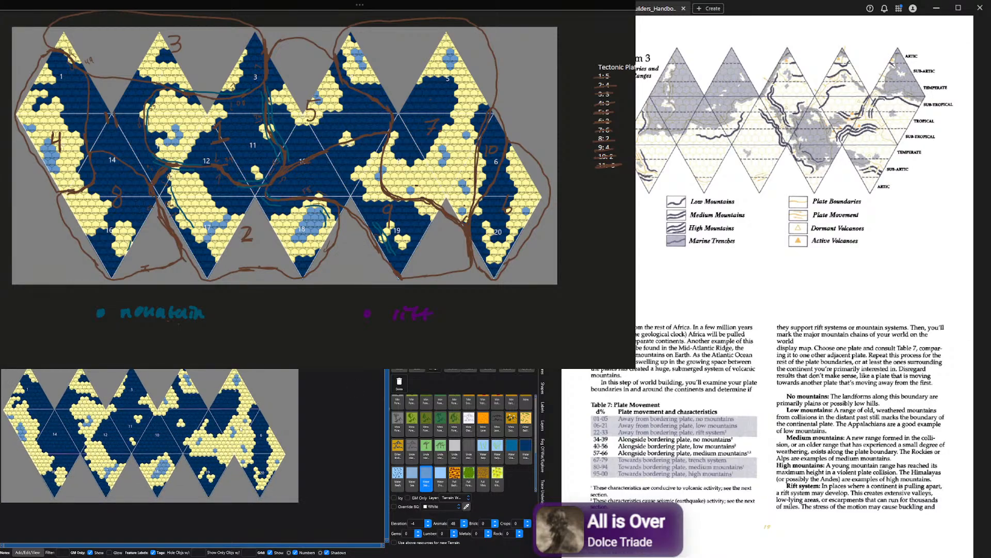
pyautogui.scroll(2, 205, 416)
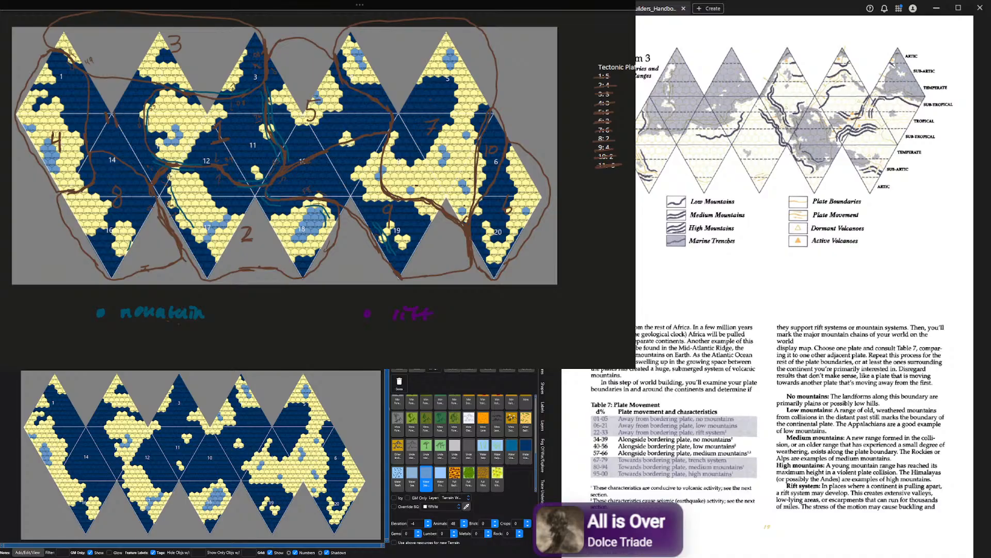
# Mark mountains at triangle 1's northern tip and handwrite small roll numbers along the outer borders of plates 3, 4, 8 and 6
pyautogui.moveTo(55, 41); pyautogui.dragTo(82, 64)
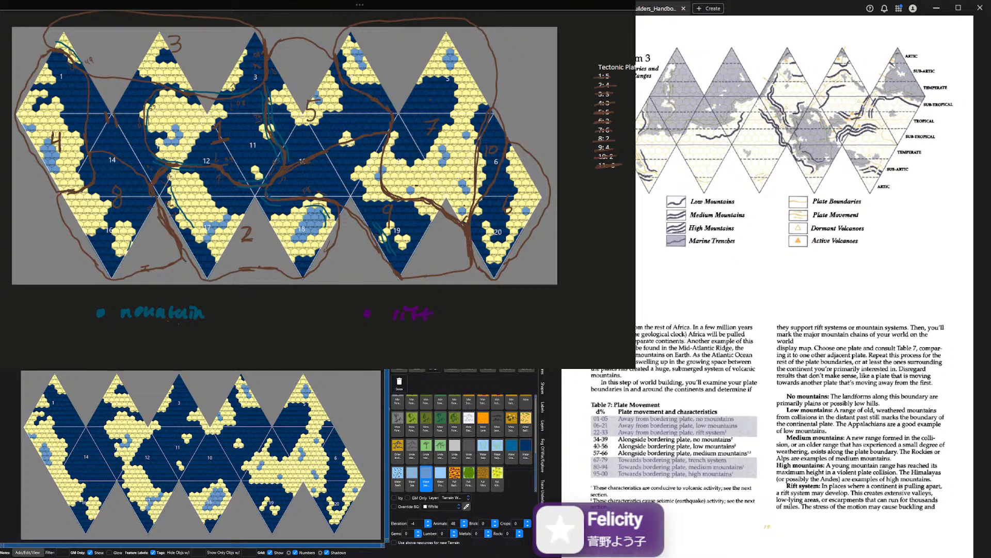
pyautogui.moveTo(260, 60); pyautogui.dragTo(260, 79)
pyautogui.moveTo(32, 28); pyautogui.dragTo(36, 34)
pyautogui.moveTo(20, 65); pyautogui.dragTo(23, 71)
pyautogui.moveTo(40, 175); pyautogui.dragTo(43, 185)
pyautogui.moveTo(63, 235); pyautogui.dragTo(67, 244)
pyautogui.moveTo(551, 221); pyautogui.dragTo(548, 230)
pyautogui.moveTo(19, 78); pyautogui.dragTo(48, 81)
pyautogui.moveTo(39, 165); pyautogui.dragTo(33, 176)
pyautogui.moveTo(20, 154); pyautogui.dragTo(20, 159)
pyautogui.moveTo(25, 154); pyautogui.dragTo(24, 155)
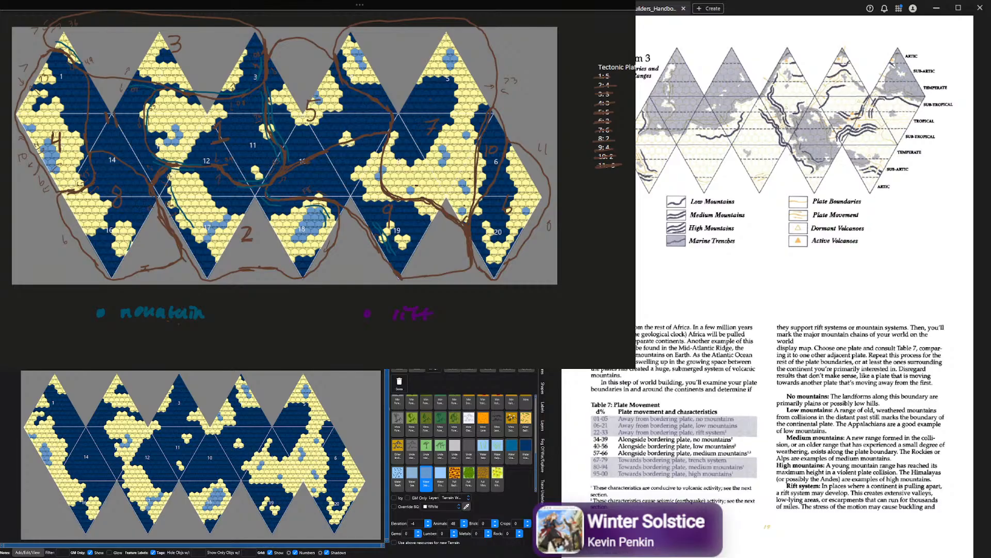
# Draw purple rift lines along plate 4's outer western edge, beside triangle 1 and at its southwestern side
pyautogui.moveTo(32, 144)
pyautogui.mouseDown()
pyautogui.moveTo(41, 137)
pyautogui.moveTo(40, 149)
pyautogui.mouseUp()
pyautogui.moveTo(42, 165); pyautogui.dragTo(61, 187)
pyautogui.moveTo(44, 55); pyautogui.dragTo(21, 105)
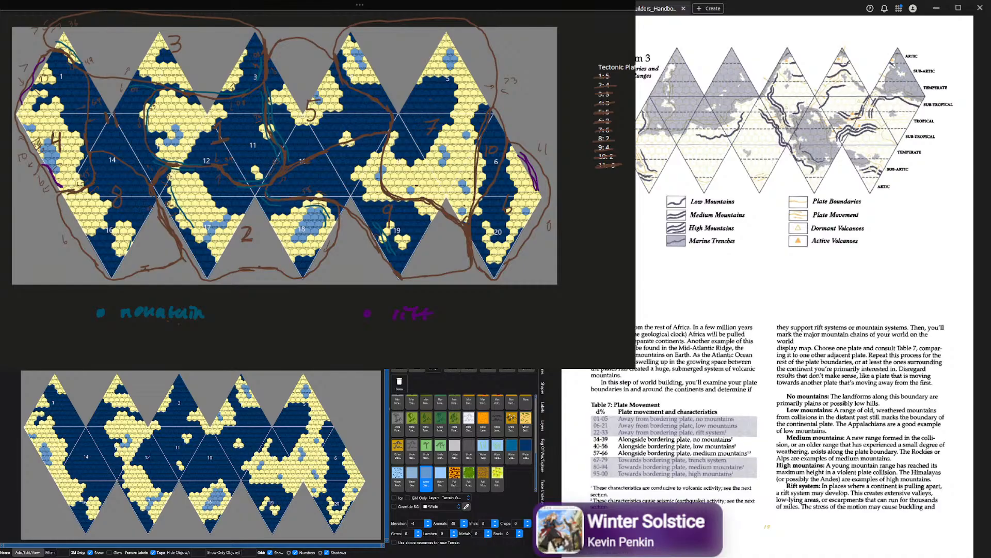
pyautogui.moveTo(43, 52); pyautogui.dragTo(16, 98)
# Draw a purple line along plate 7's eastern coast below triangle 5, and give rift and trench separate line symbols in the legend
pyautogui.moveTo(479, 68); pyautogui.dragTo(482, 105)
pyautogui.moveTo(466, 71); pyautogui.dragTo(494, 89)
pyautogui.moveTo(471, 72); pyautogui.dragTo(482, 105)
pyautogui.hotkey('ctrl', 'z')
pyautogui.moveTo(468, 74)
pyautogui.mouseDown()
pyautogui.moveTo(488, 105)
pyautogui.moveTo(486, 96)
pyautogui.mouseUp()
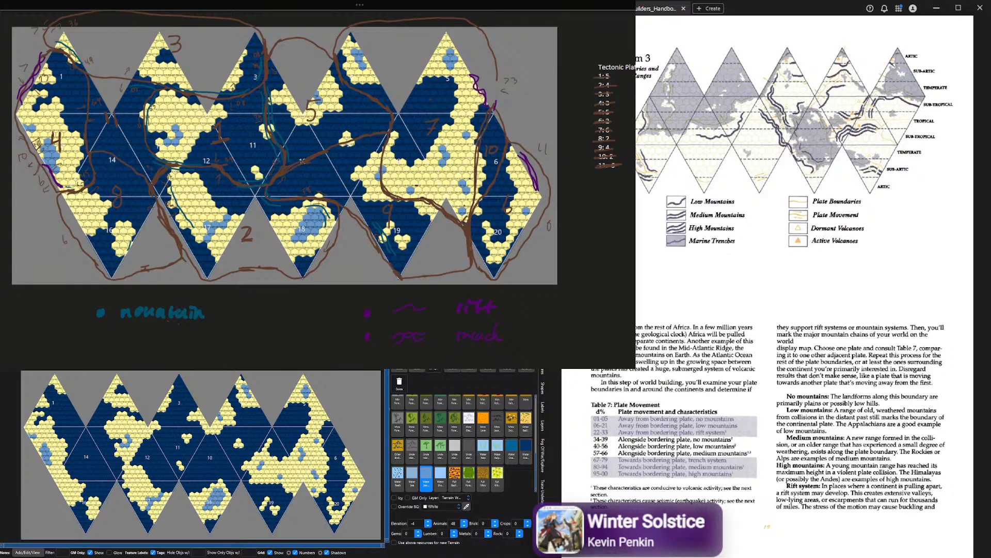
# Mark plate 4's eastern and southern borders, draw mountains along plate 7's northwestern border, and number the borders of plates 5 and 6
pyautogui.moveTo(66, 199); pyautogui.dragTo(89, 191)
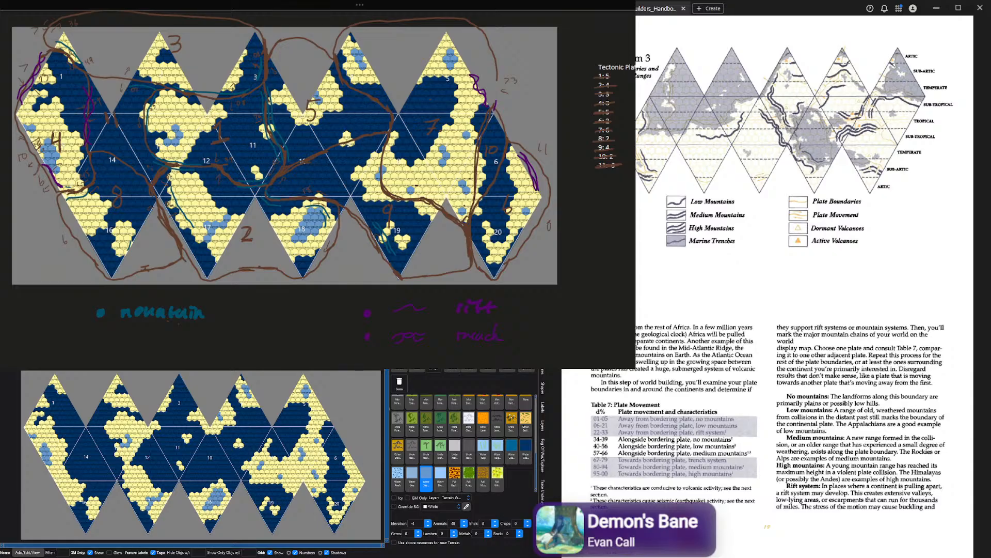
pyautogui.moveTo(29, 133); pyautogui.dragTo(42, 155)
pyautogui.moveTo(344, 44)
pyautogui.mouseDown()
pyautogui.moveTo(355, 85)
pyautogui.moveTo(338, 82)
pyautogui.mouseUp()
pyautogui.moveTo(353, 138); pyautogui.dragTo(336, 141)
pyautogui.moveTo(530, 247); pyautogui.dragTo(537, 254)
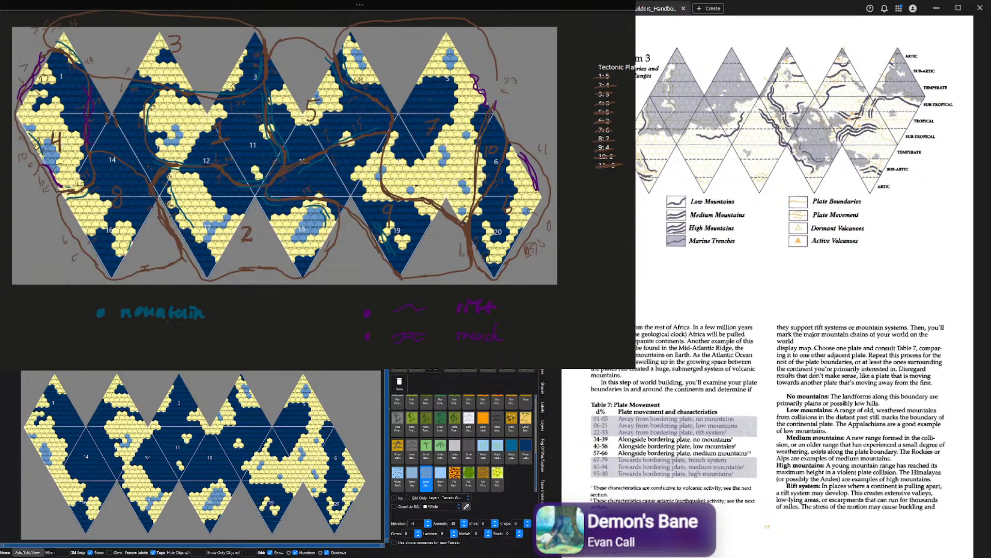
# Draw teal mountain lines on plate 6 along its border with plate 10 and down the western side of triangle 20
pyautogui.moveTo(509, 166); pyautogui.dragTo(511, 175)
pyautogui.moveTo(480, 240); pyautogui.dragTo(491, 261)
pyautogui.moveTo(515, 151); pyautogui.dragTo(477, 199)
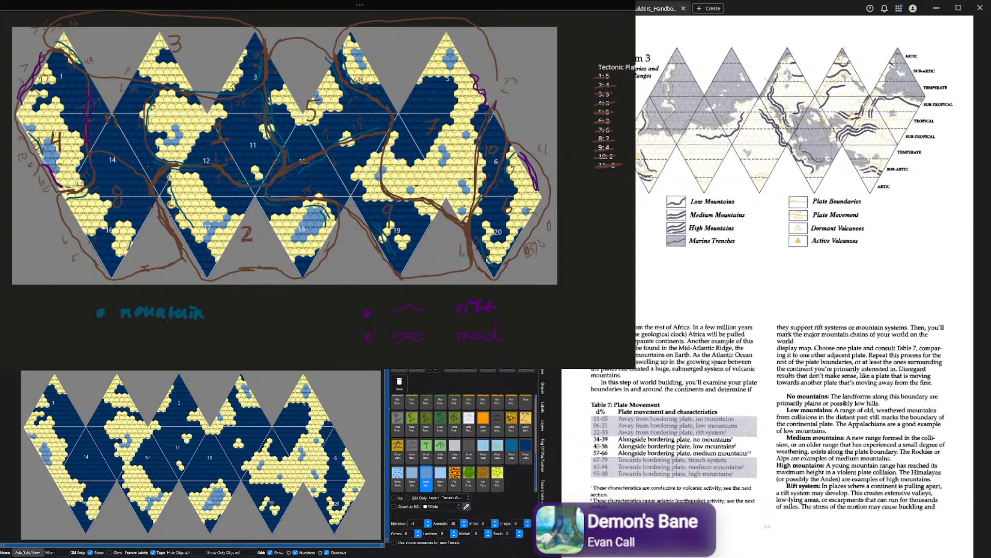
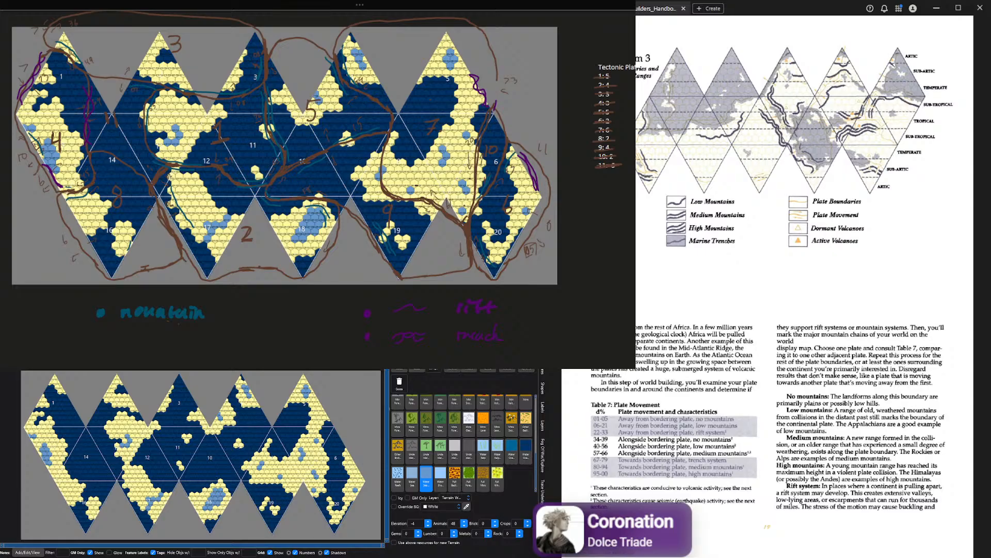
# Draw teal mountain lines along the border of plates 7 and 9 and a purple line between plates 11 and 8, consulting the handbook
pyautogui.moveTo(394, 163); pyautogui.dragTo(390, 187)
pyautogui.hotkey('ctrl', 'z')
pyautogui.moveTo(393, 160)
pyautogui.mouseDown()
pyautogui.moveTo(392, 188)
pyautogui.moveTo(454, 202)
pyautogui.moveTo(460, 217)
pyautogui.mouseUp()
pyautogui.hotkey('ctrl', 'z')
pyautogui.moveTo(377, 165); pyautogui.dragTo(375, 192)
pyautogui.press('pagedown')
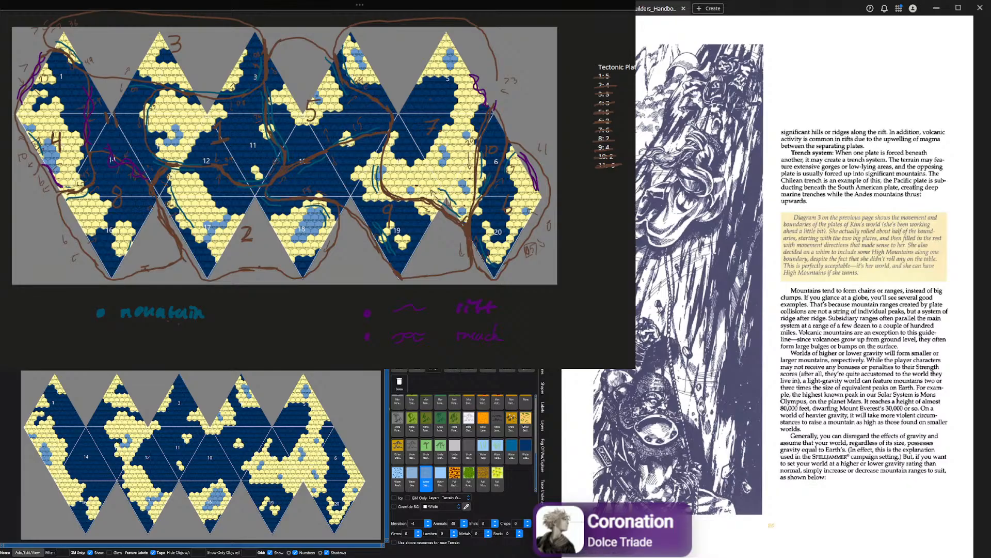
pyautogui.press('pageup')
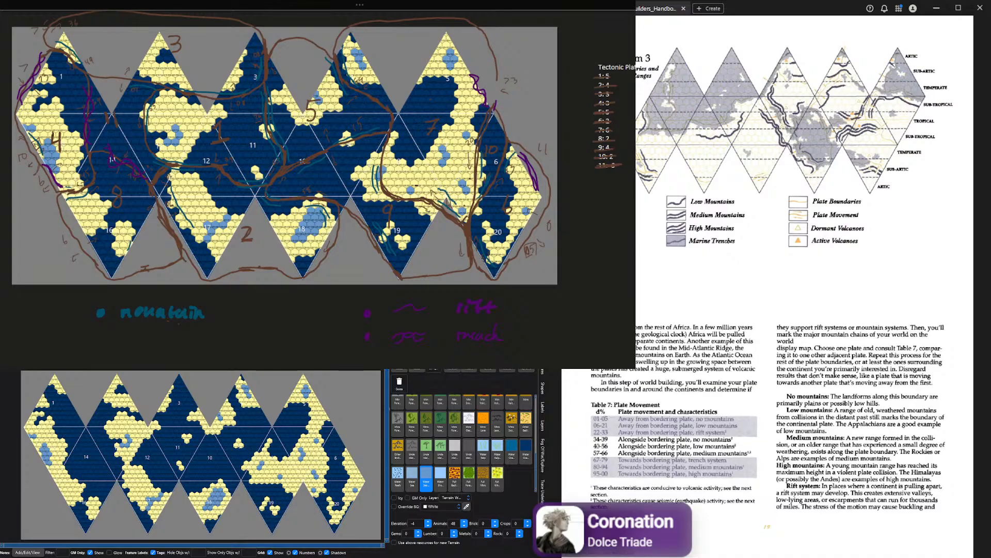
# Read the handbook's sections on mountain characteristics, gravity adjustments, volcanic activity and earthquakes, comparing Tables 7, 9 and 10 with Diagram 3
pyautogui.press('Right')
pyautogui.press('Right')
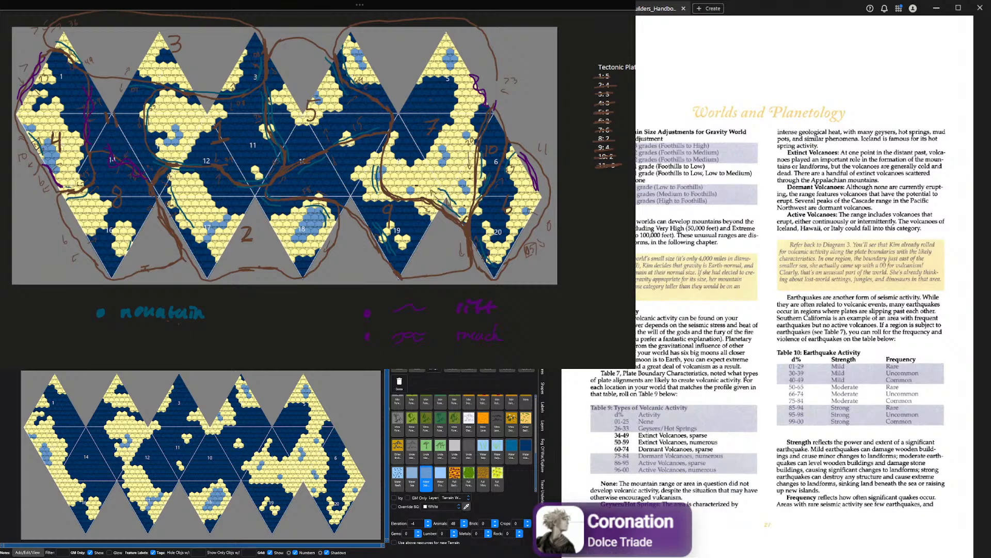
pyautogui.press('Left')
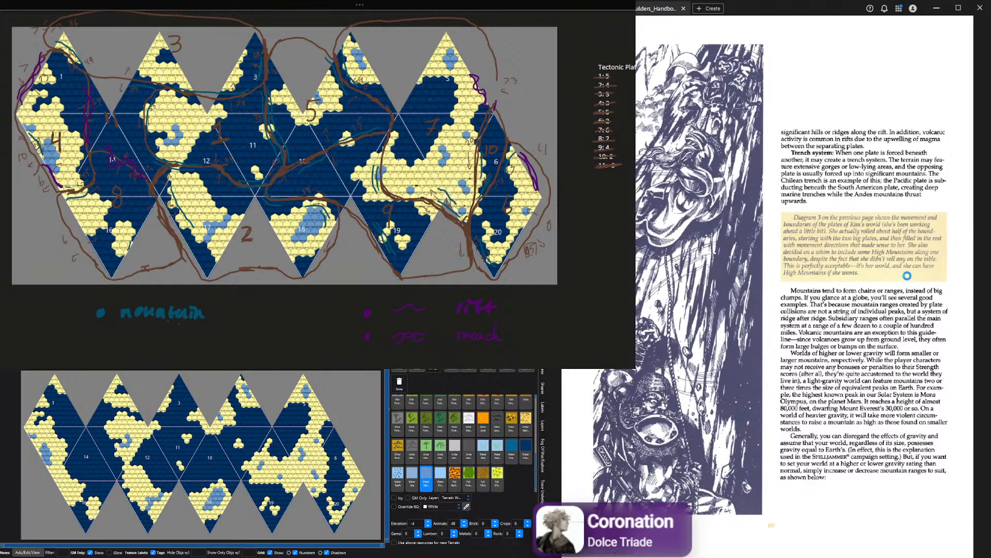
pyautogui.scroll(5, 745, 441)
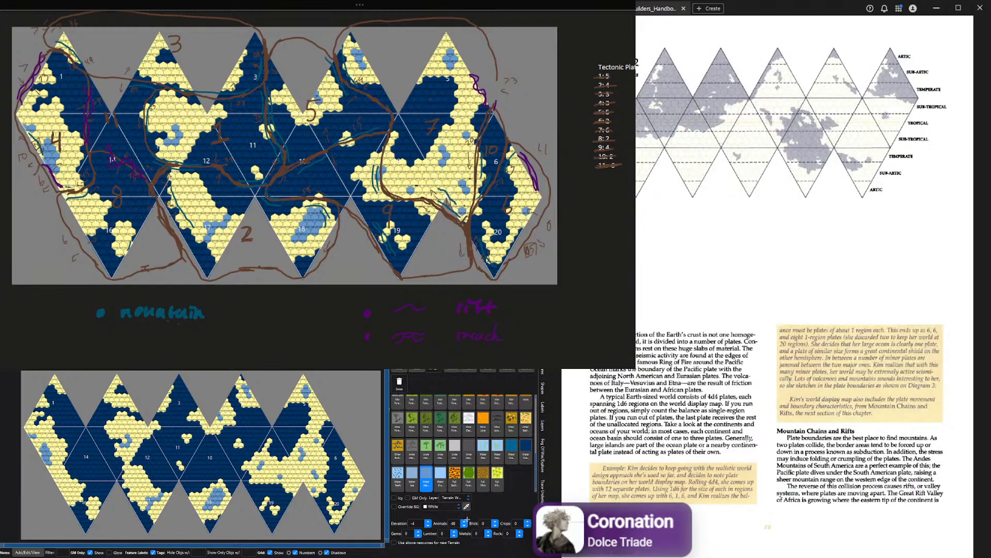
pyautogui.scroll(-5, 780, 339)
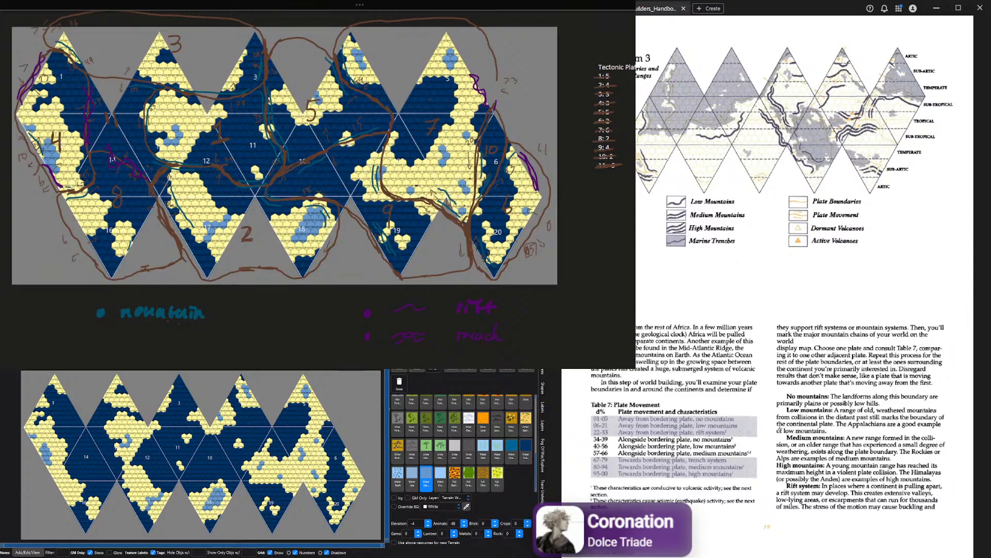
pyautogui.scroll(-10, 780, 427)
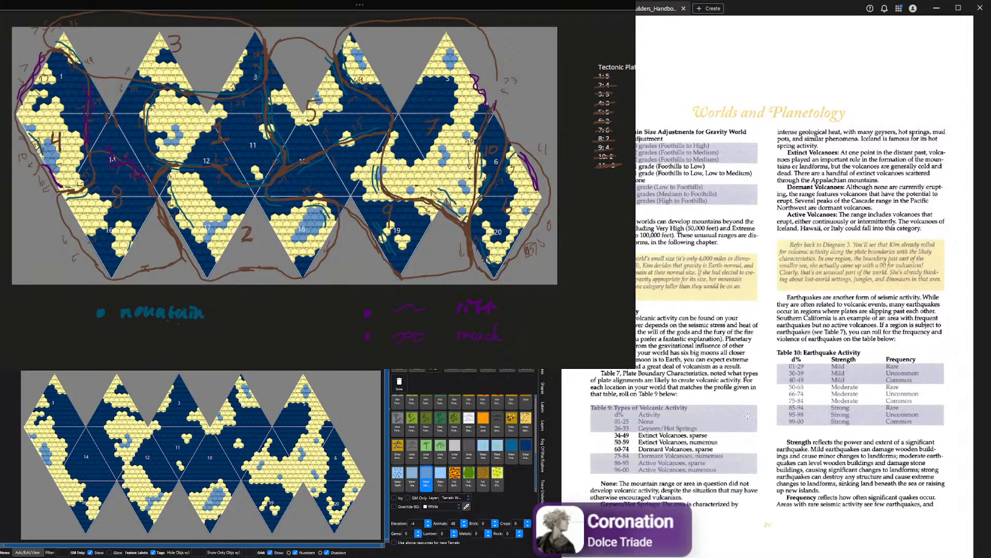
pyautogui.scroll(10, 722, 387)
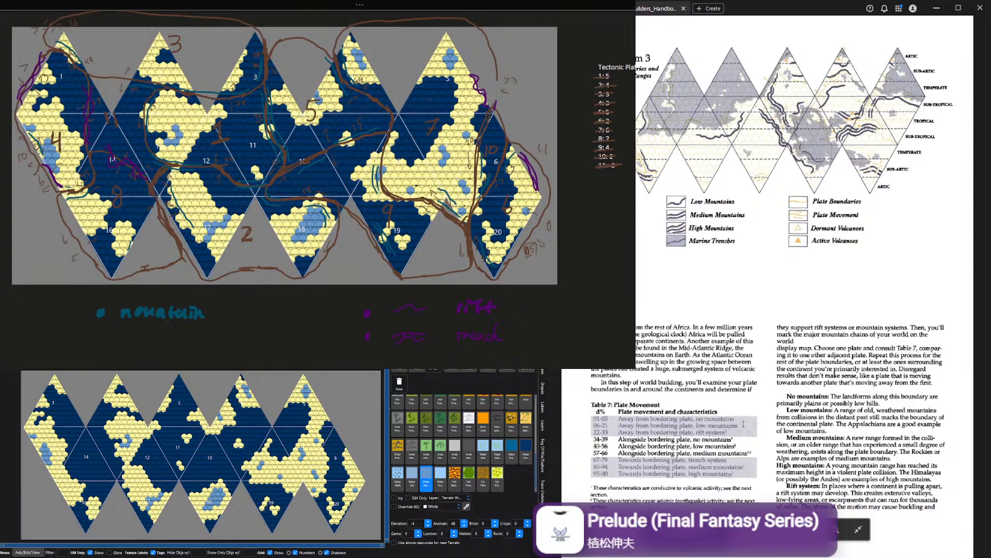
pyautogui.scroll(-10, 744, 424)
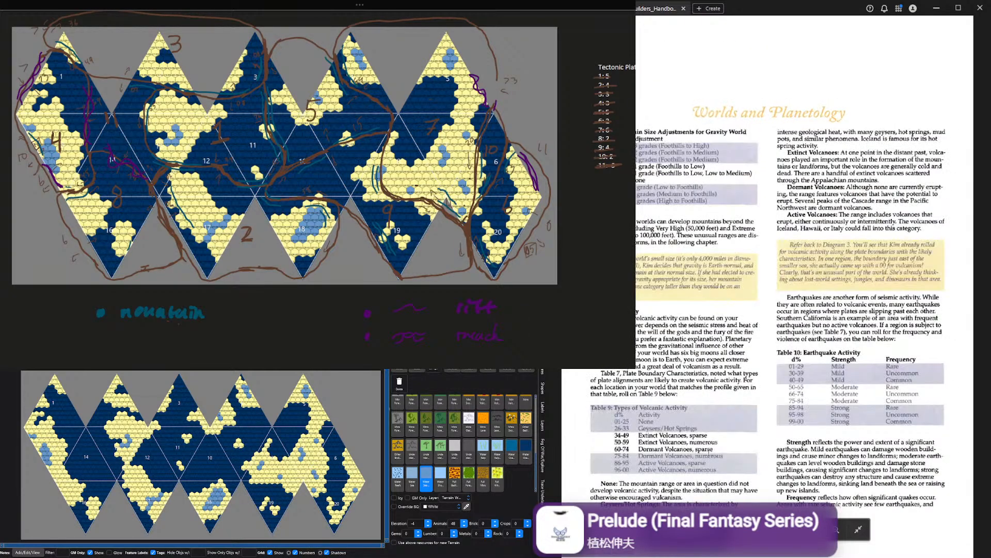
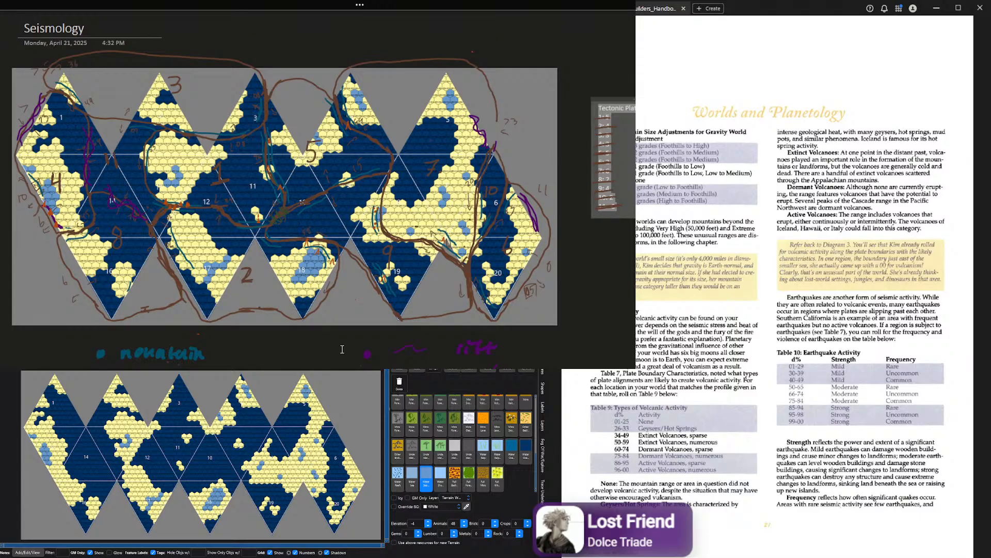
# Mark seismic activity along the western and southern edges of plate 1's western landmass on the Seismology map
pyautogui.moveTo(149, 192); pyautogui.dragTo(161, 199)
pyautogui.moveTo(154, 139); pyautogui.dragTo(143, 159)
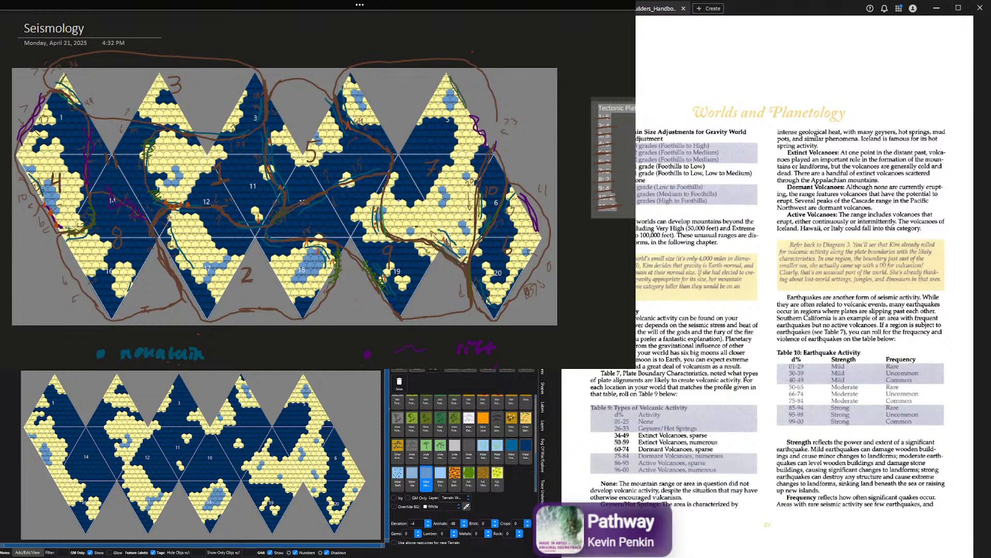
# Show the Climate Range layer together with the Regions layer on the hex world map
pyautogui.press('pagedown')
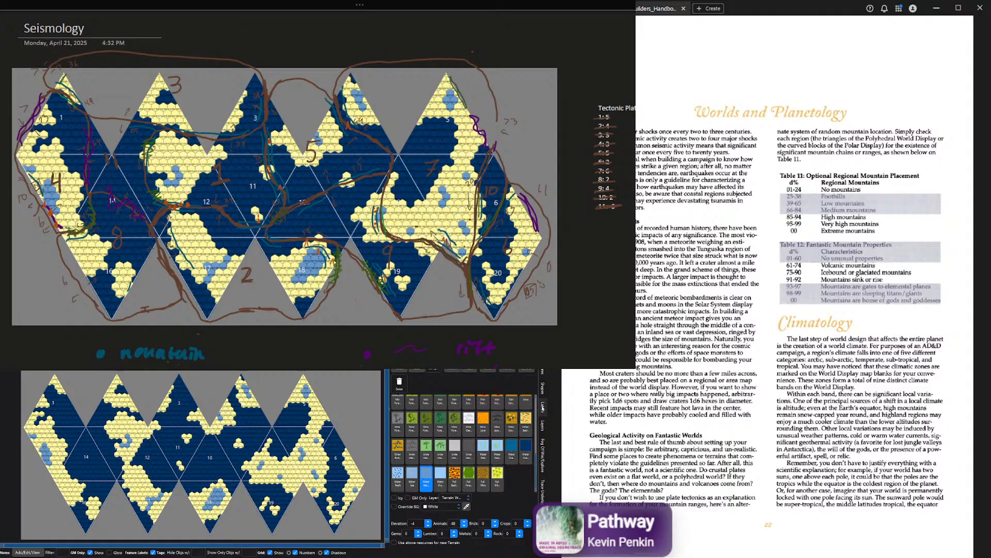
pyautogui.click(542, 425)
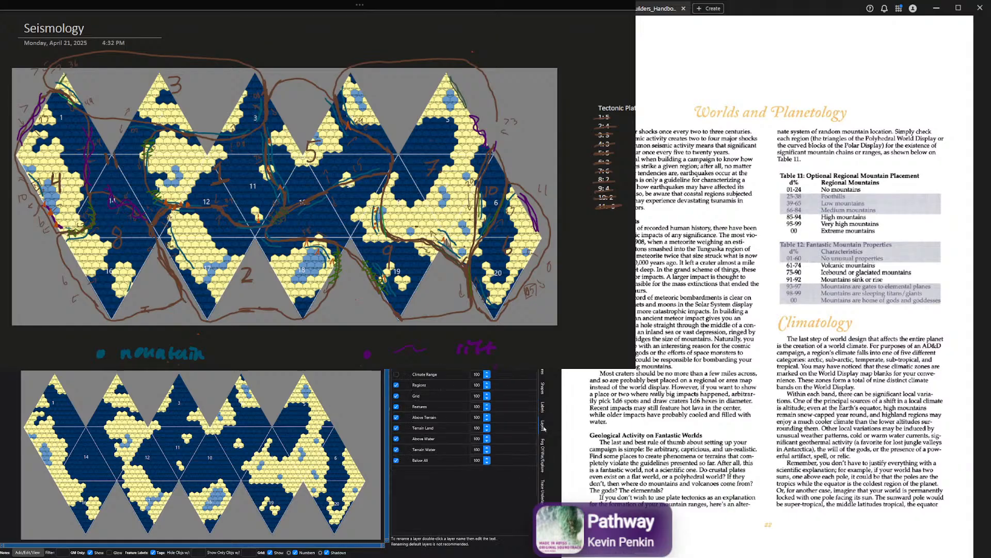
pyautogui.click(396, 375)
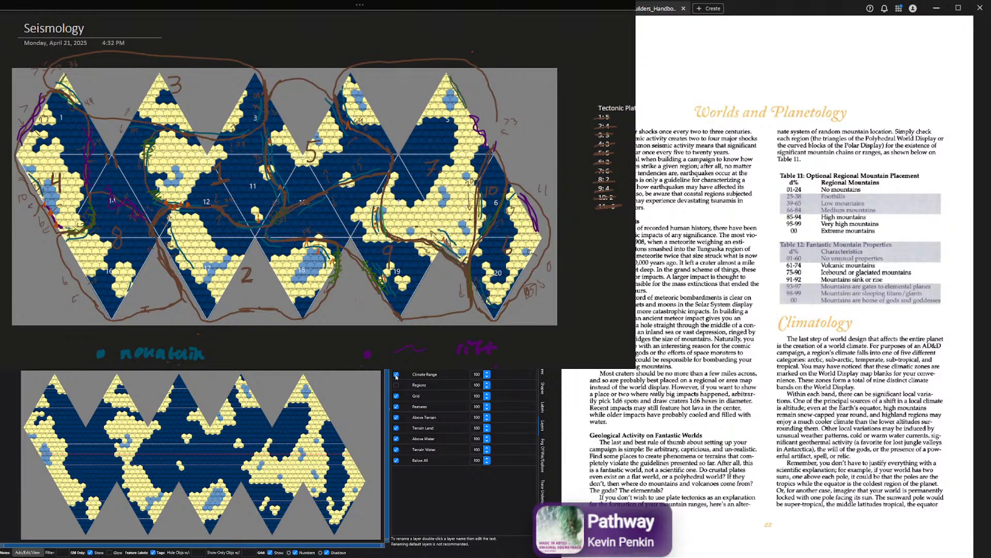
pyautogui.click(397, 385)
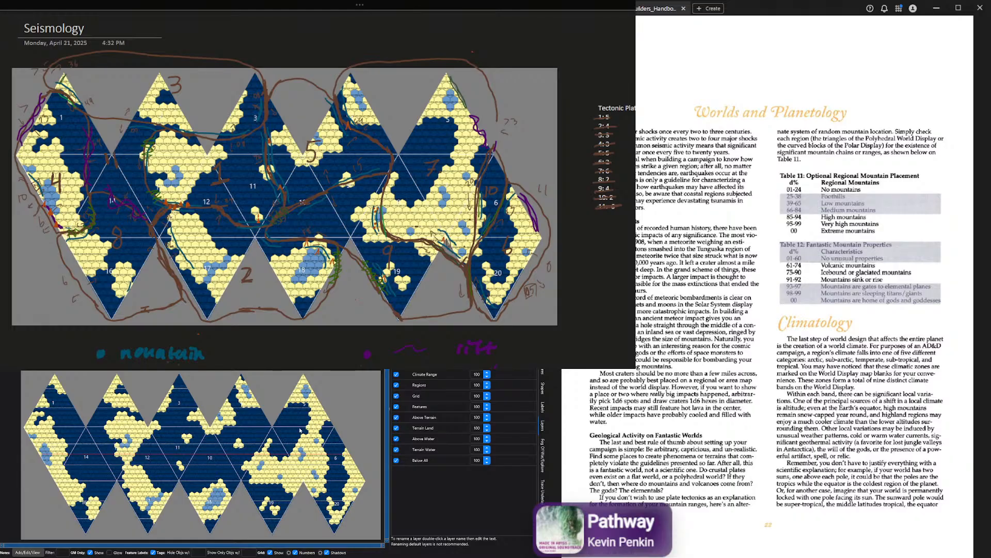
pyautogui.scroll(-1, 339, 404)
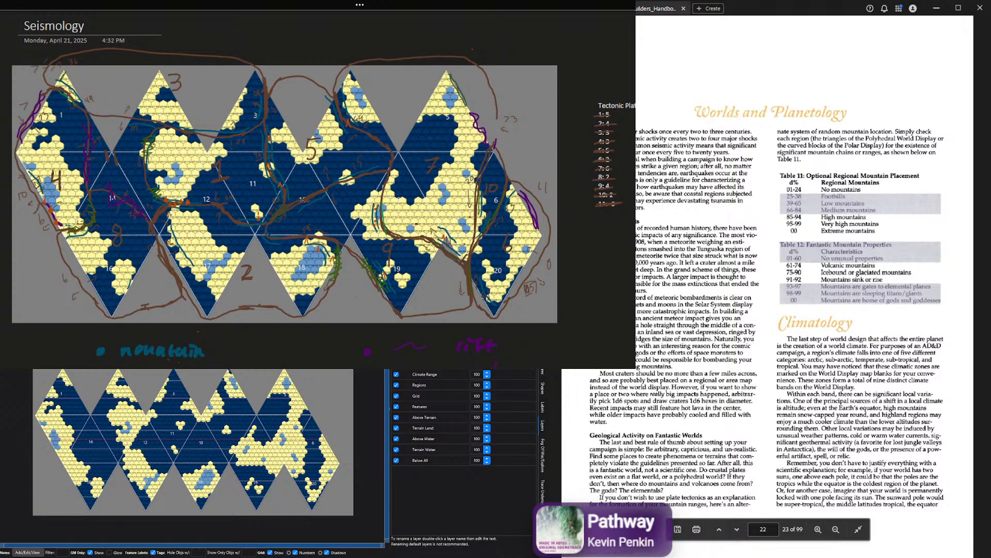
# Bring up the Currents and Wind Patterns page in OneNote in full-page view and shrink its window to fit beside the handbook
pyautogui.press('super+Down')
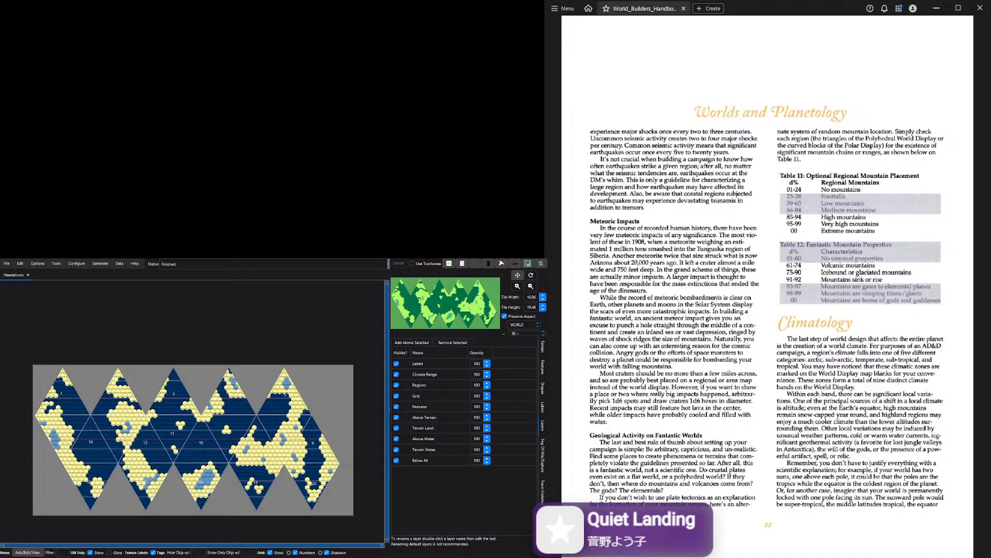
pyautogui.hotkey('alt', 'Tab')
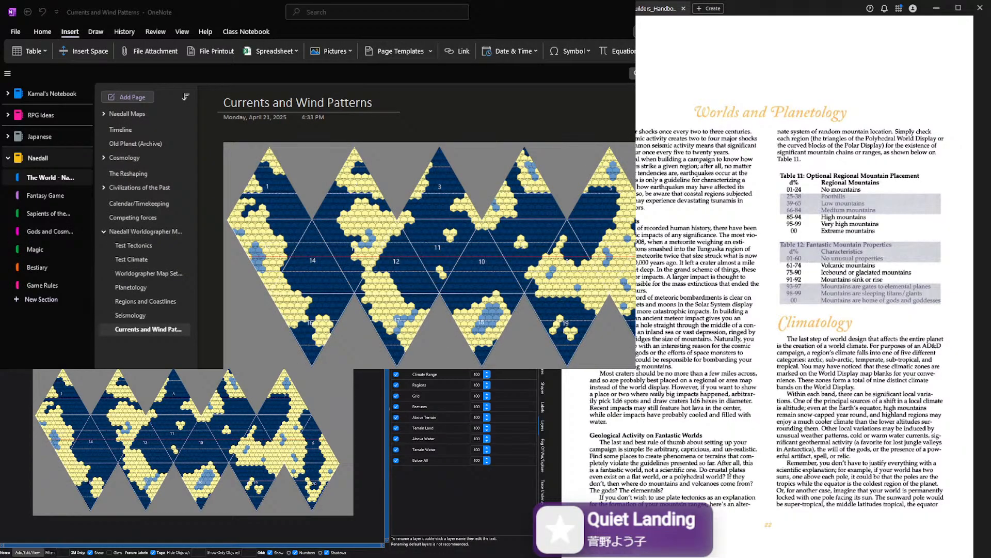
pyautogui.press('F11')
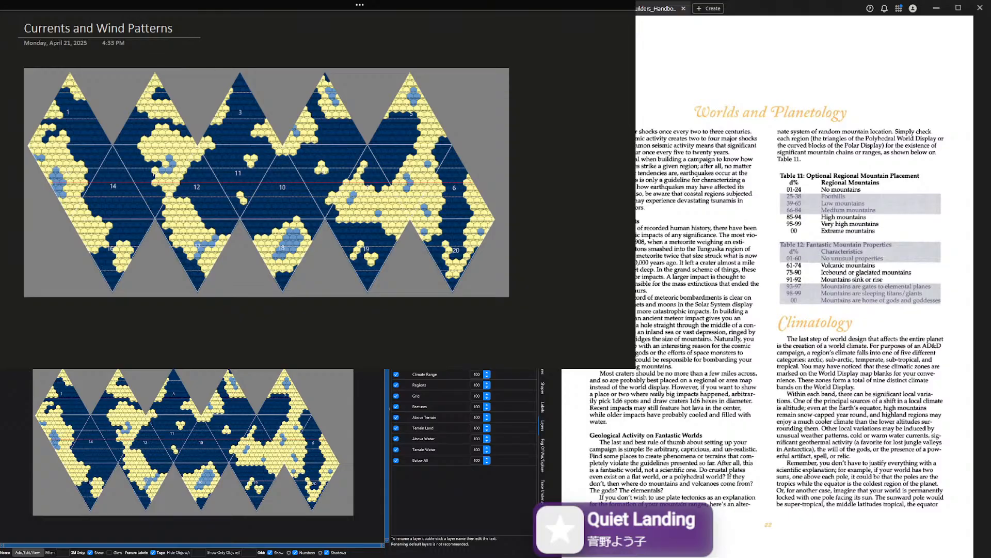
pyautogui.moveTo(635, 368); pyautogui.dragTo(548, 317)
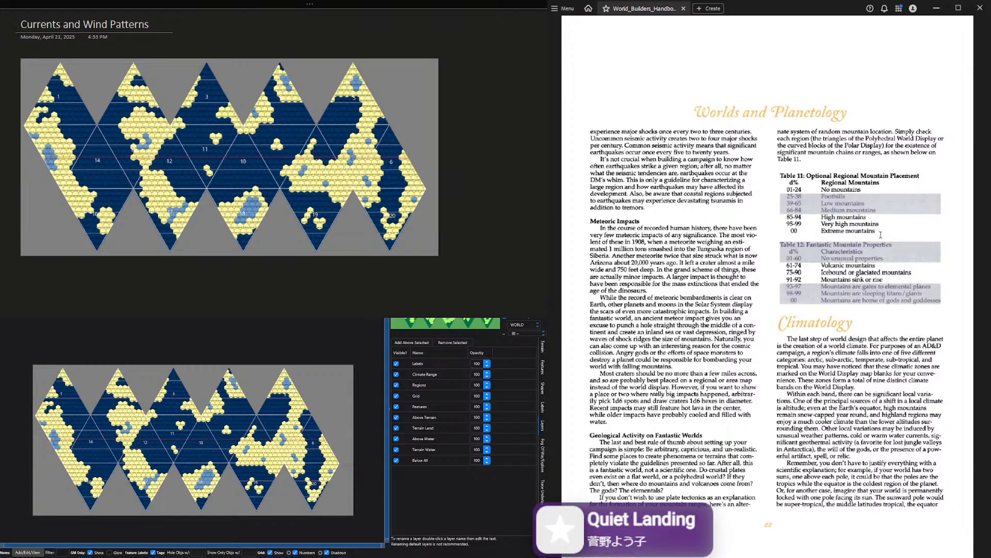
# Read the handbook's guidance on planetary temperature, seasonal variations, ocean currents and prevailing winds, including Diagram 4
pyautogui.scroll(-10, 880, 235)
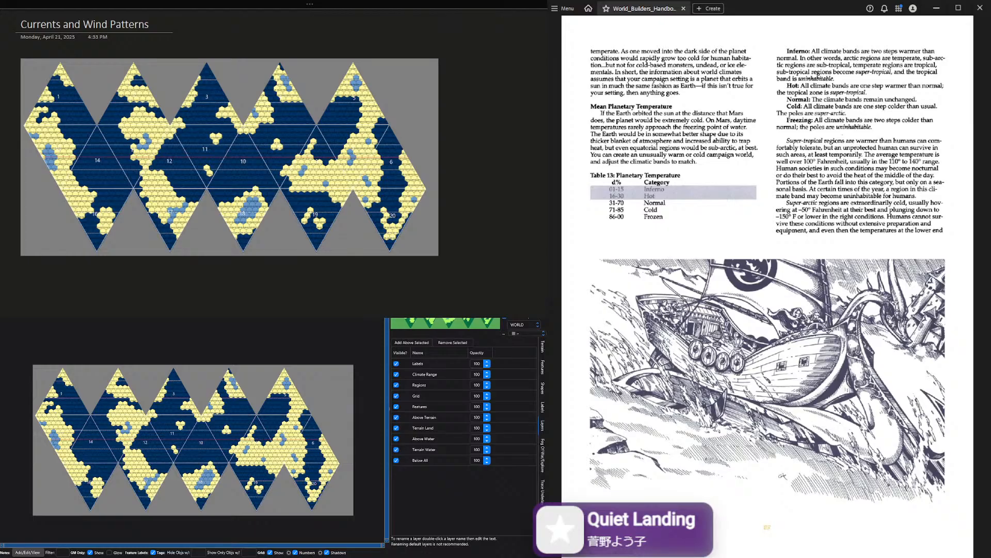
pyautogui.scroll(-10, 770, 361)
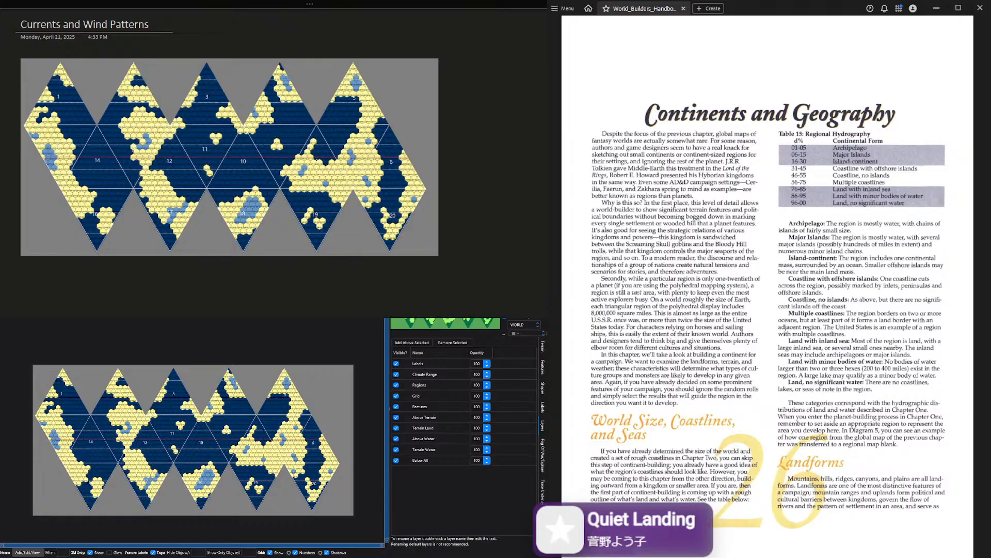
pyautogui.scroll(3, 817, 197)
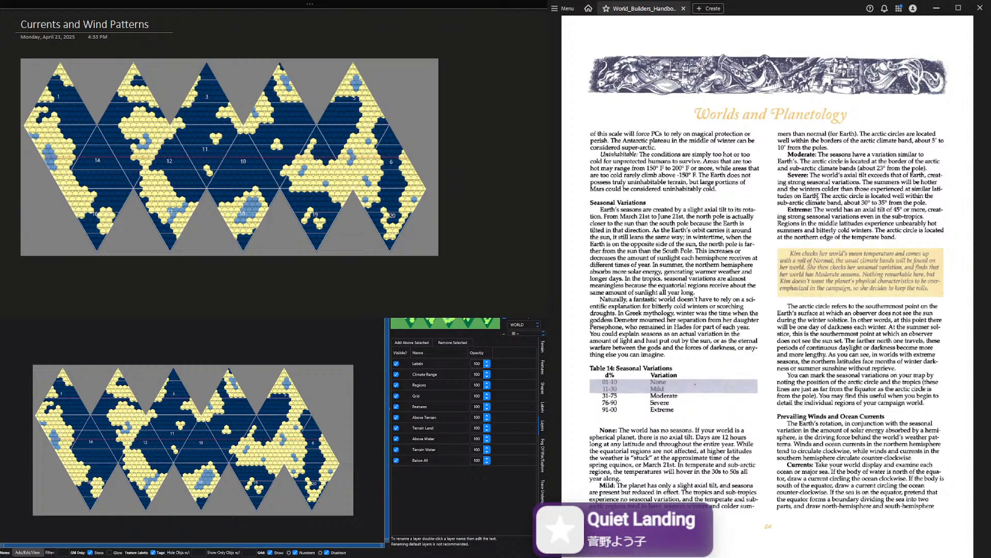
pyautogui.scroll(-3, 781, 262)
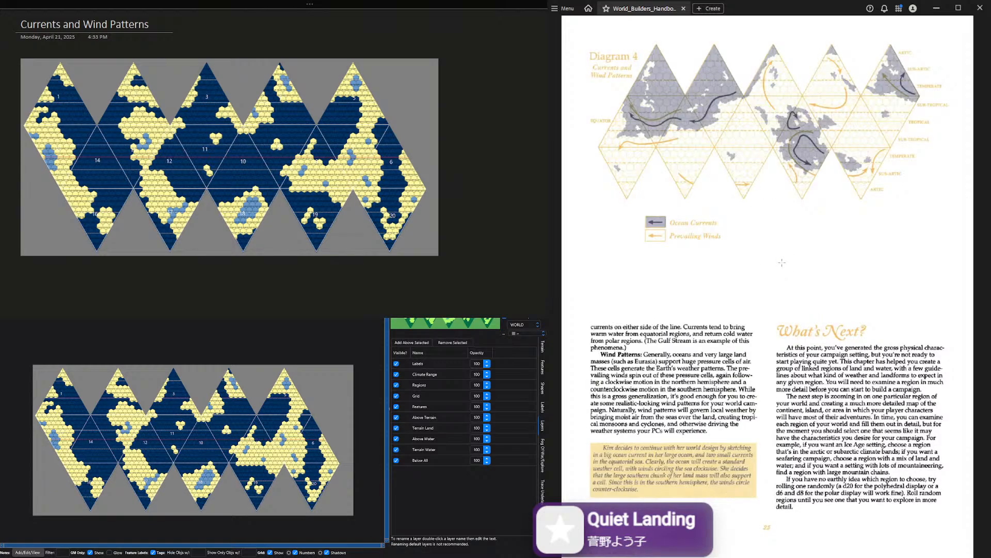
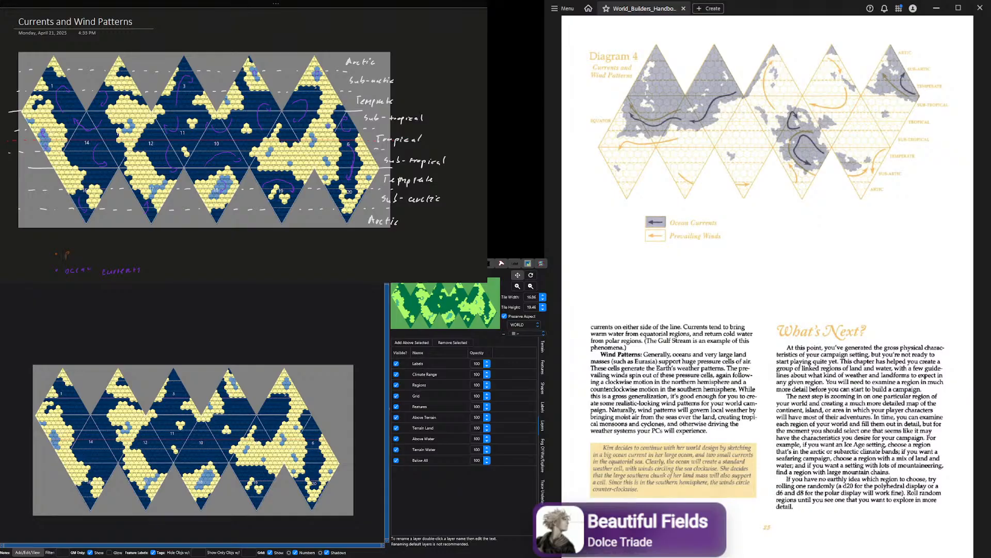
# Write the orange "prevailing winds" legend entry and draw orange wind curves over the landmasses of the northern hemisphere
pyautogui.moveTo(90, 255)
pyautogui.mouseDown()
pyautogui.moveTo(97, 248)
pyautogui.moveTo(107, 261)
pyautogui.mouseUp()
pyautogui.moveTo(126, 253); pyautogui.dragTo(141, 252)
pyautogui.moveTo(44, 94); pyautogui.dragTo(65, 133)
pyautogui.moveTo(233, 86)
pyautogui.mouseDown()
pyautogui.moveTo(220, 109)
pyautogui.moveTo(207, 103)
pyautogui.mouseUp()
pyautogui.moveTo(260, 71); pyautogui.dragTo(251, 84)
pyautogui.moveTo(323, 75); pyautogui.dragTo(325, 110)
# Draw orange prevailing wind curves over the southern landmasses, from the one beside triangle 14 across to triangle 20
pyautogui.moveTo(61, 148); pyautogui.dragTo(81, 183)
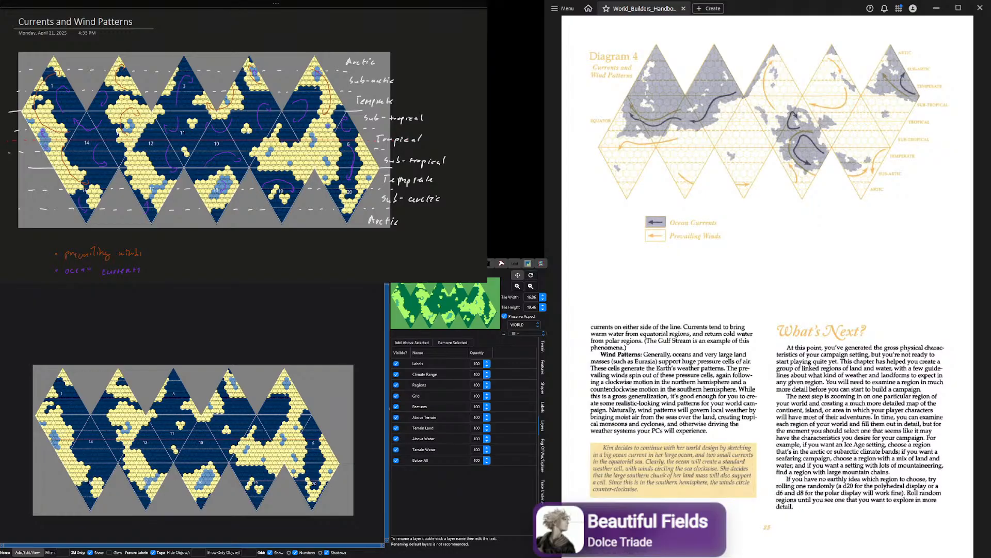
pyautogui.moveTo(155, 153); pyautogui.dragTo(141, 186)
pyautogui.moveTo(216, 182); pyautogui.dragTo(200, 192)
pyautogui.moveTo(278, 144); pyautogui.dragTo(323, 156)
pyautogui.moveTo(367, 192); pyautogui.dragTo(361, 159)
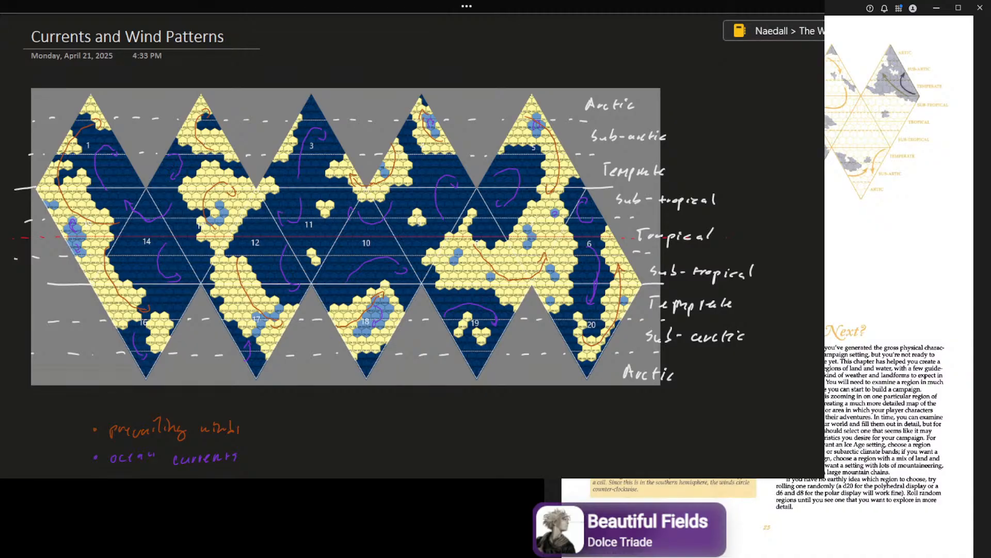
# Return to the Seismology page in the notes
pyautogui.hotkey('ctrl', 'pageup')
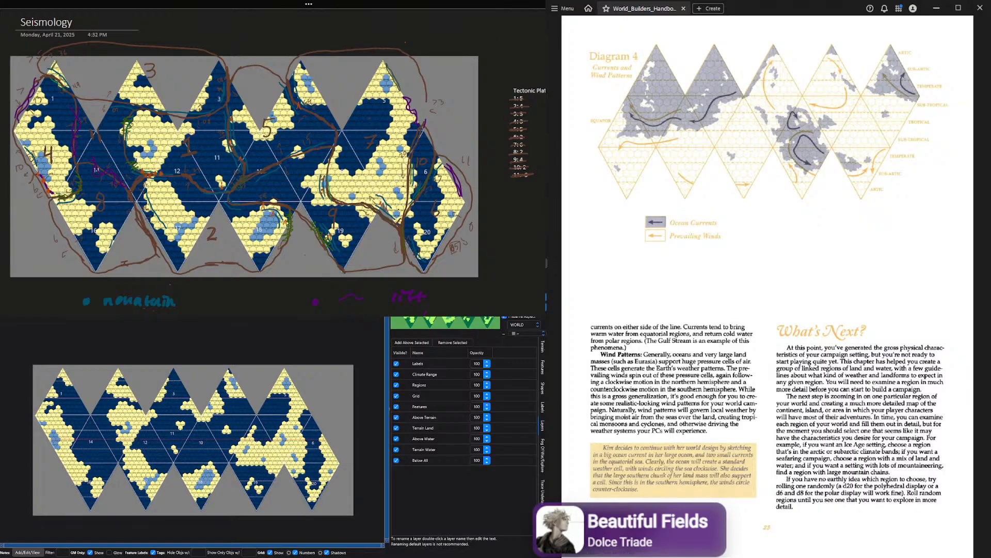
pyautogui.click(924, 217)
pyautogui.click(978, 194)
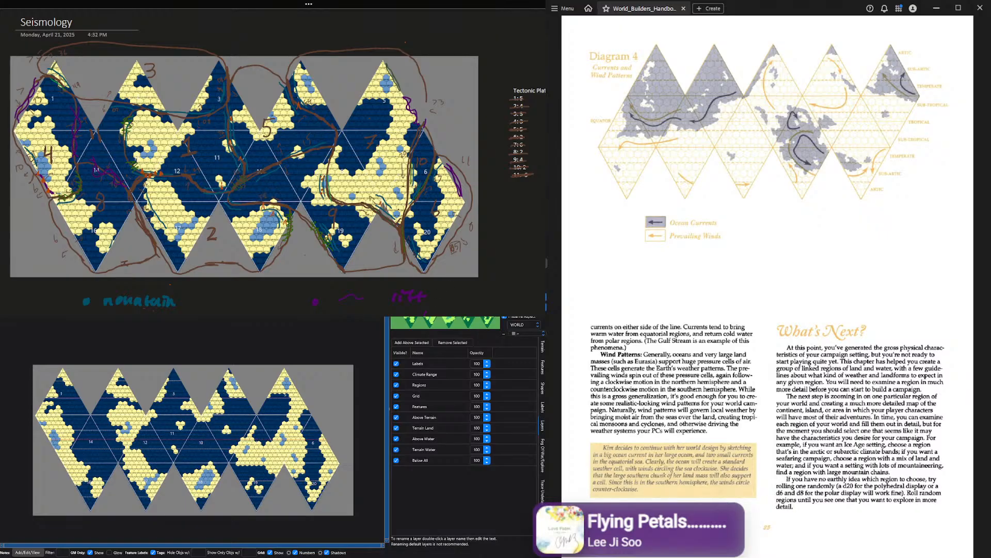
# Hide and reshow the Terrain Land layer to inspect the water terrain beneath it on the world map
pyautogui.click(396, 428)
pyautogui.click(397, 428)
pyautogui.click(396, 428)
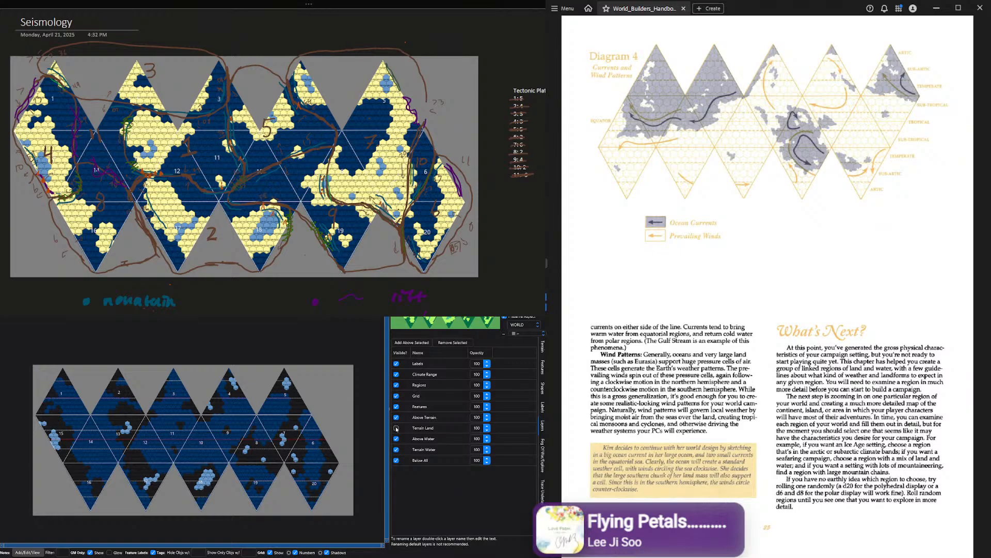
pyautogui.click(397, 428)
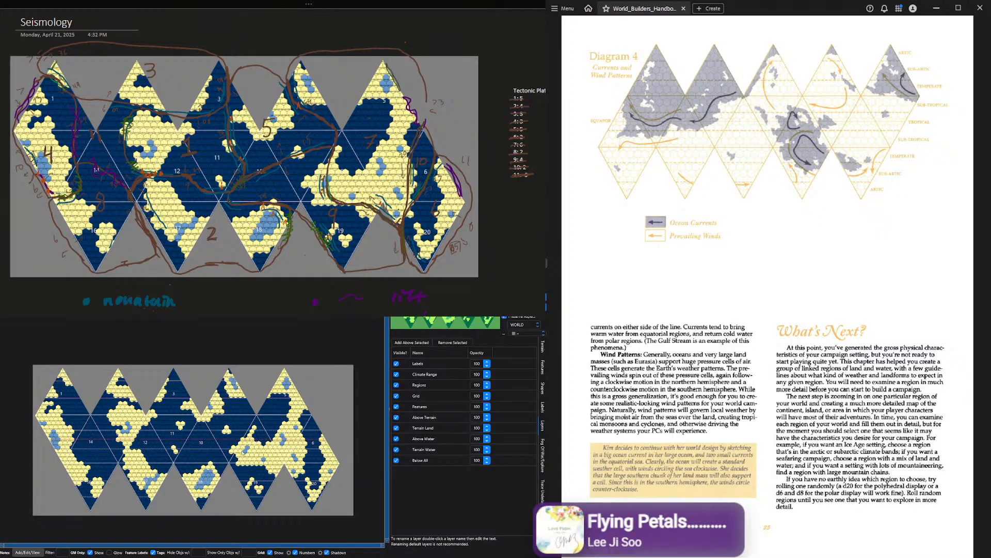
# Read the handbook's Continents and Geography chapter on regional hydrography, mountain ranges, foothills and other landforms, including Diagrams 5 and 6
pyautogui.click(956, 232)
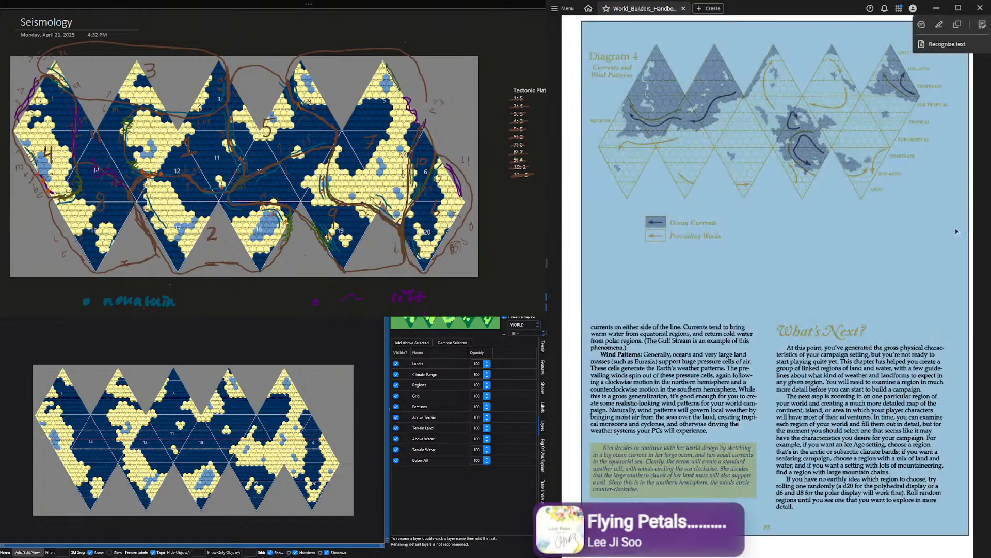
pyautogui.scroll(-2, 920, 236)
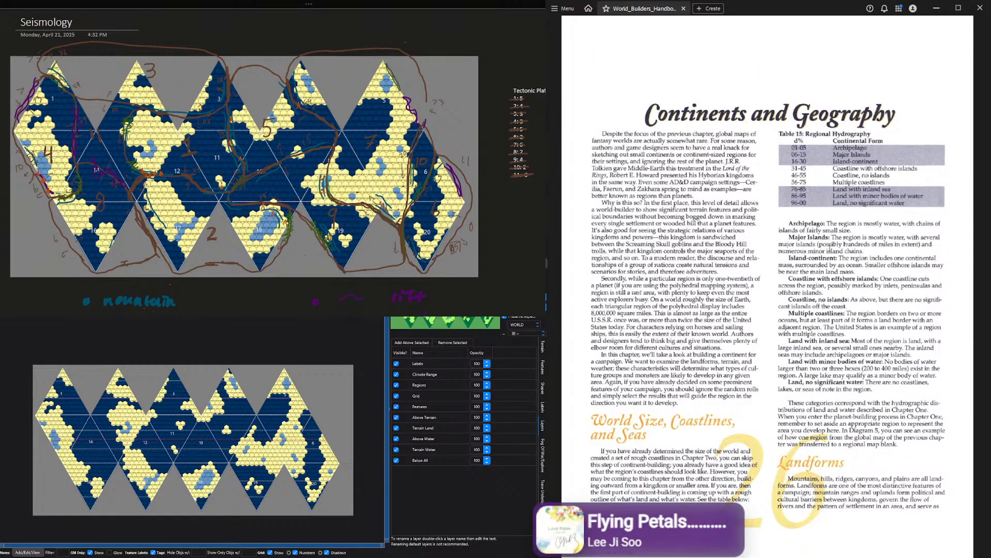
pyautogui.scroll(-3, 829, 254)
pyautogui.scroll(3, 828, 231)
pyautogui.scroll(-3, 789, 270)
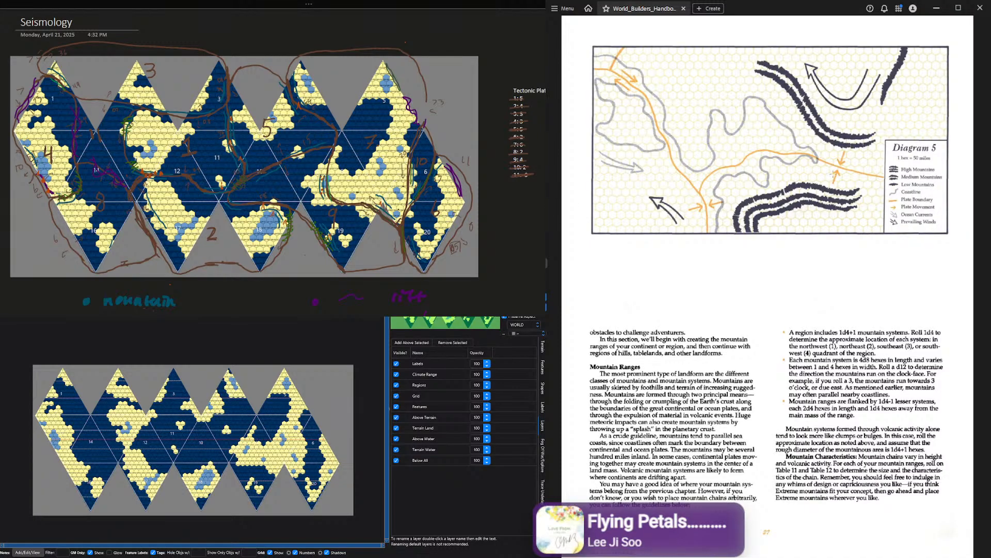
pyautogui.scroll(1, 823, 340)
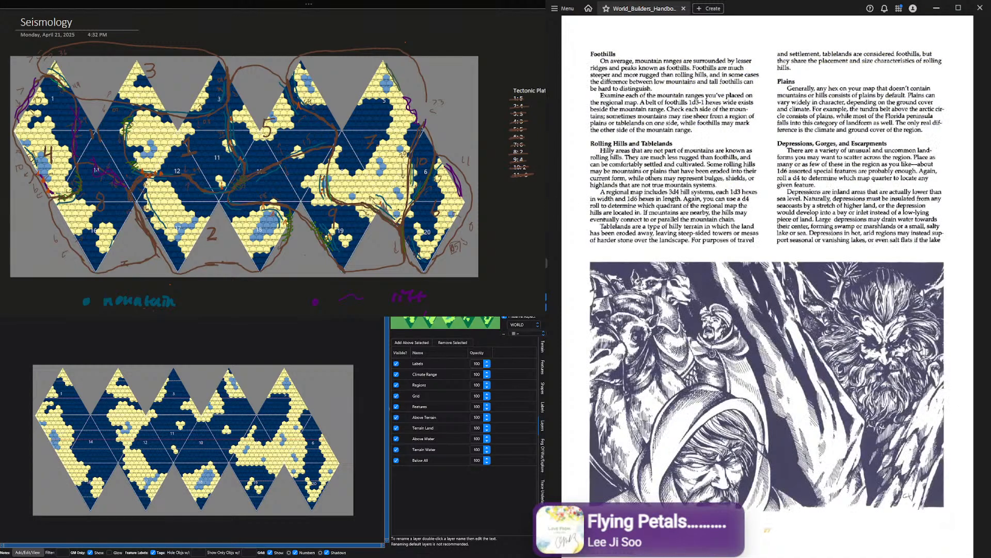
pyautogui.scroll(-1, 823, 339)
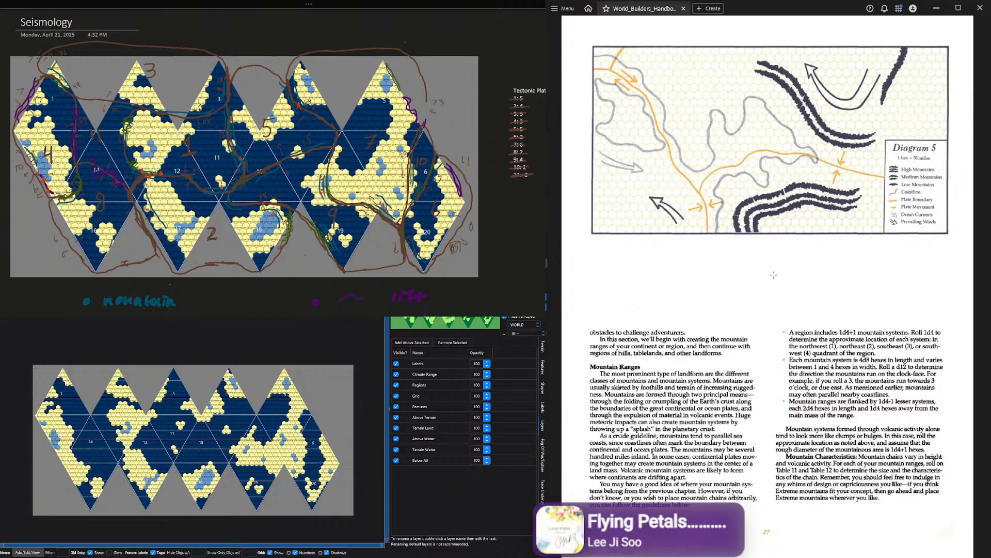
pyautogui.scroll(-2, 771, 279)
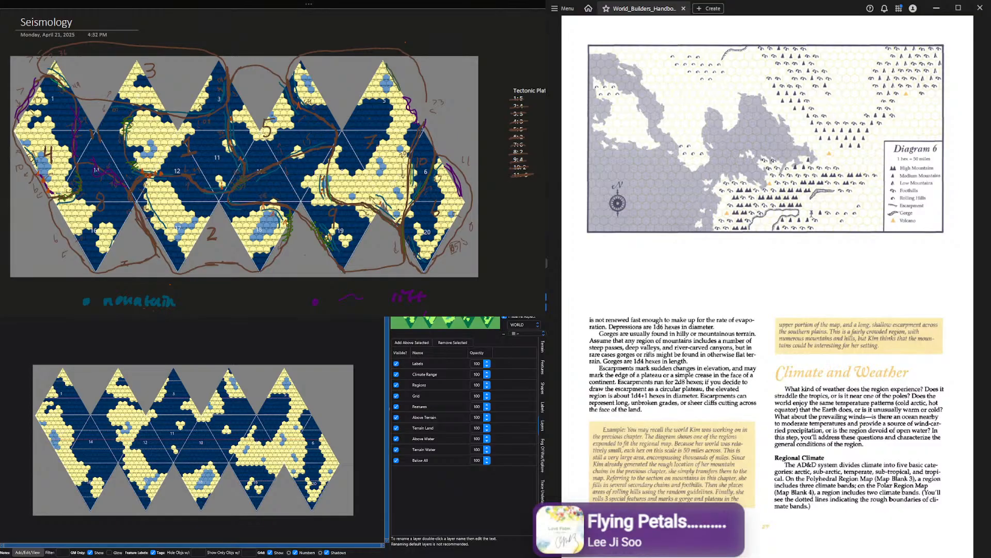
# Look over the handbook's regional climate and weather patterns pages, including Tables 16 and 17, and return to Diagram 6
pyautogui.scroll(-2, 811, 213)
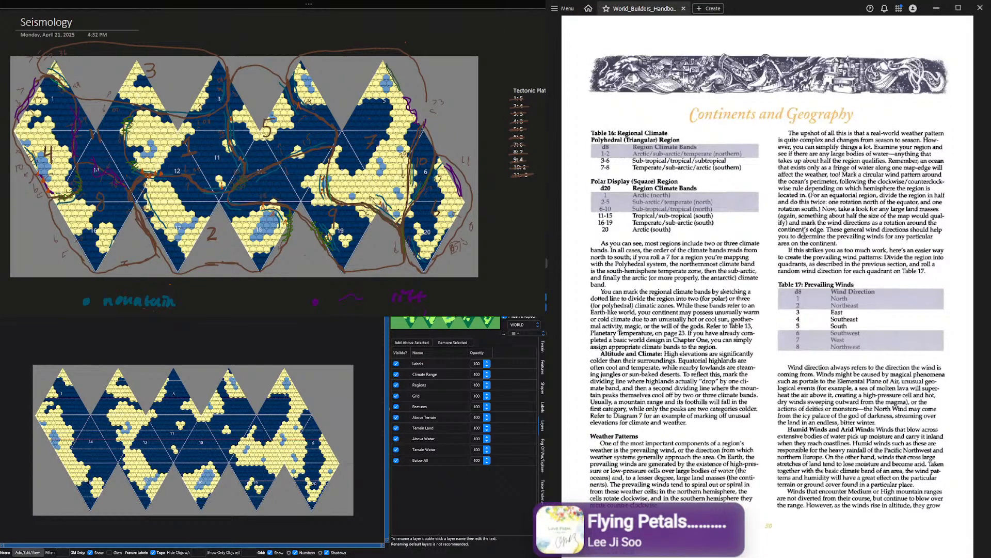
pyautogui.scroll(2, 818, 236)
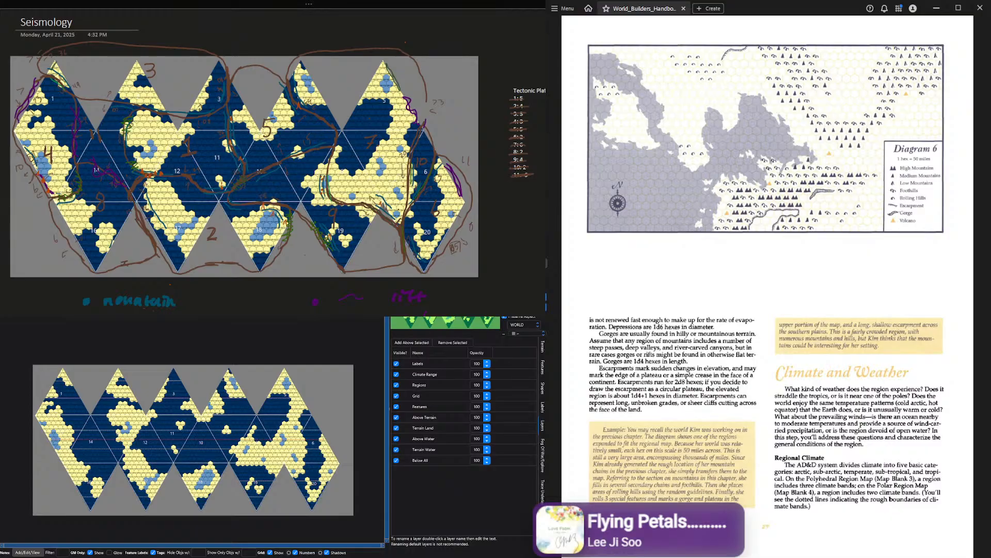
# Switch the Naedall world map to the CONTINENT level, inspect the large eastern landmass with its inland lakes, and save the map
pyautogui.click(519, 333)
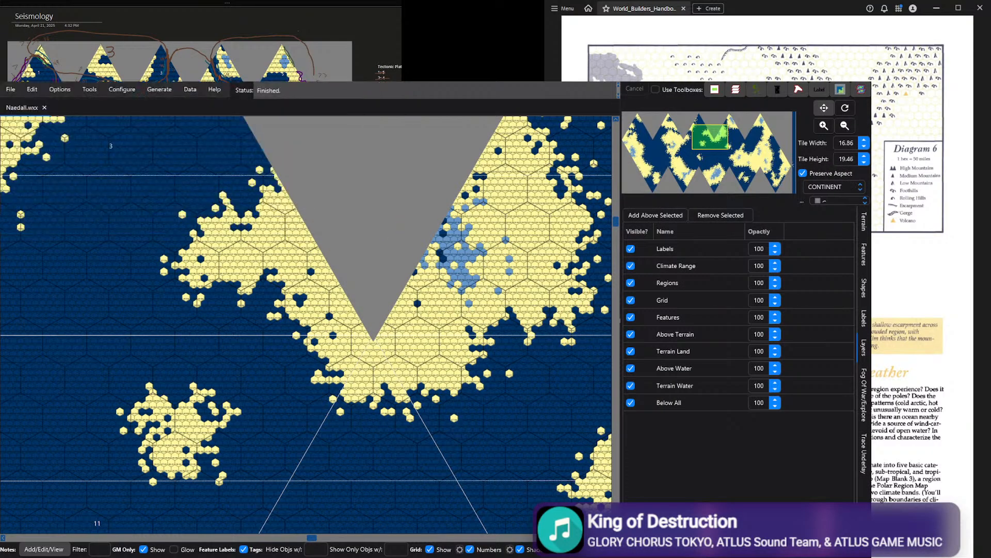
pyautogui.scroll(-1, 310, 325)
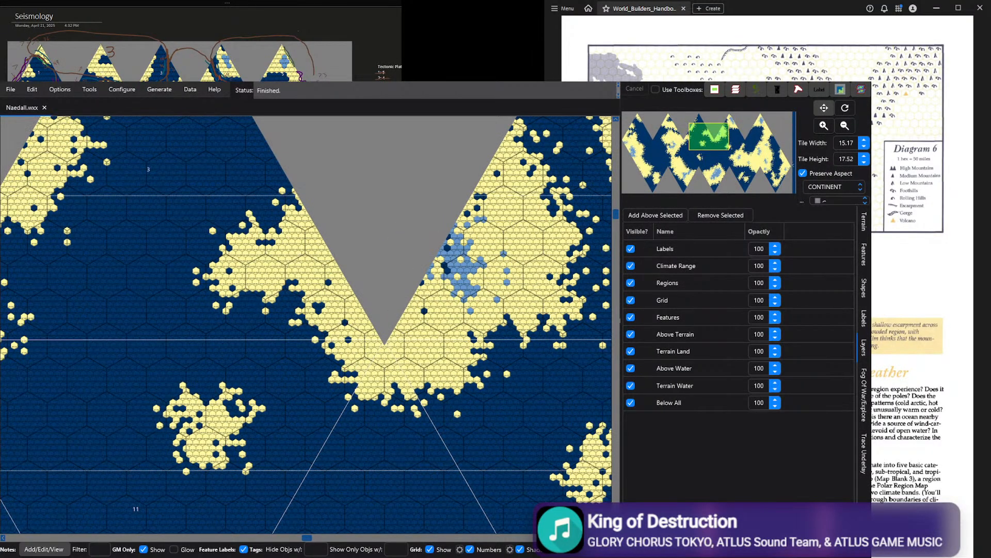
pyautogui.scroll(-1, 309, 325)
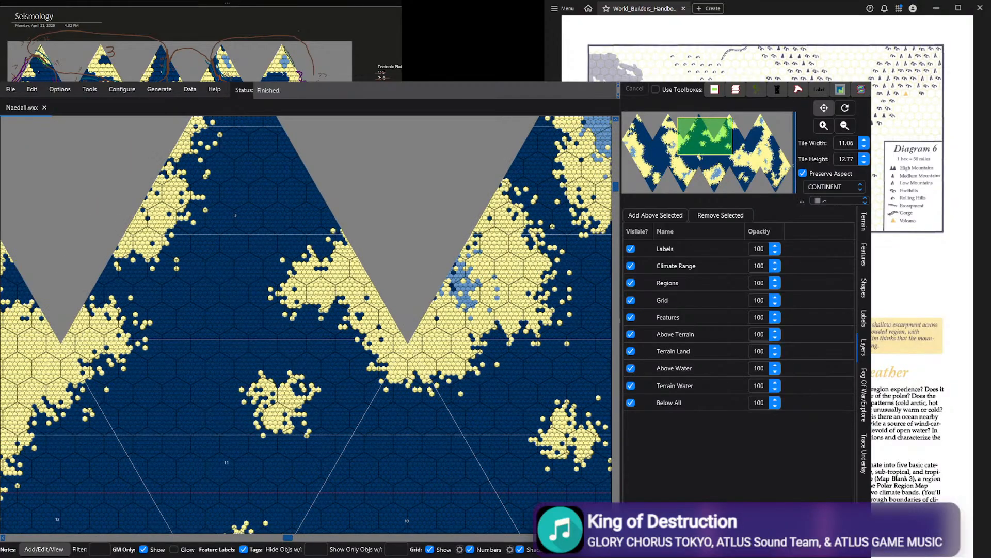
pyautogui.moveTo(667, 146); pyautogui.dragTo(757, 164)
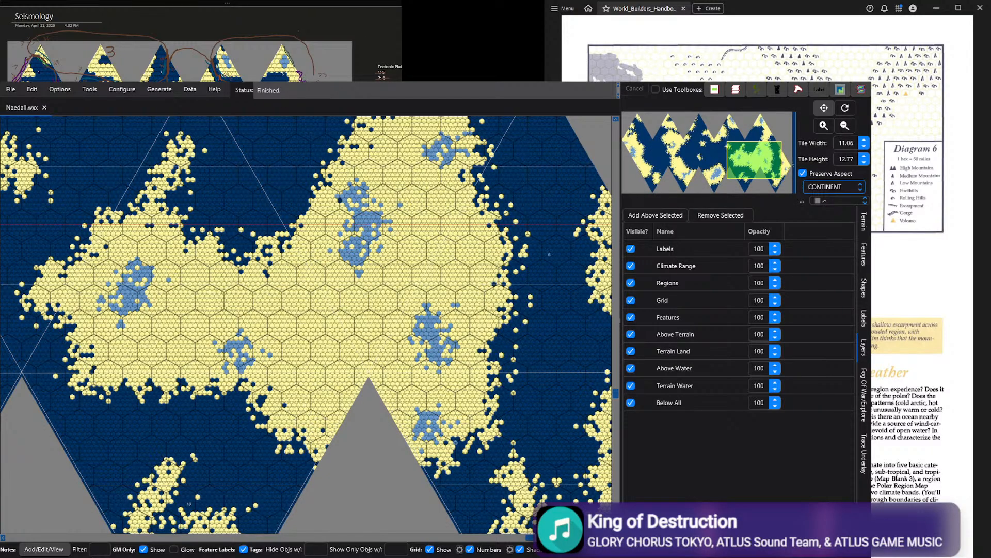
pyautogui.hotkey('ctrl', 's')
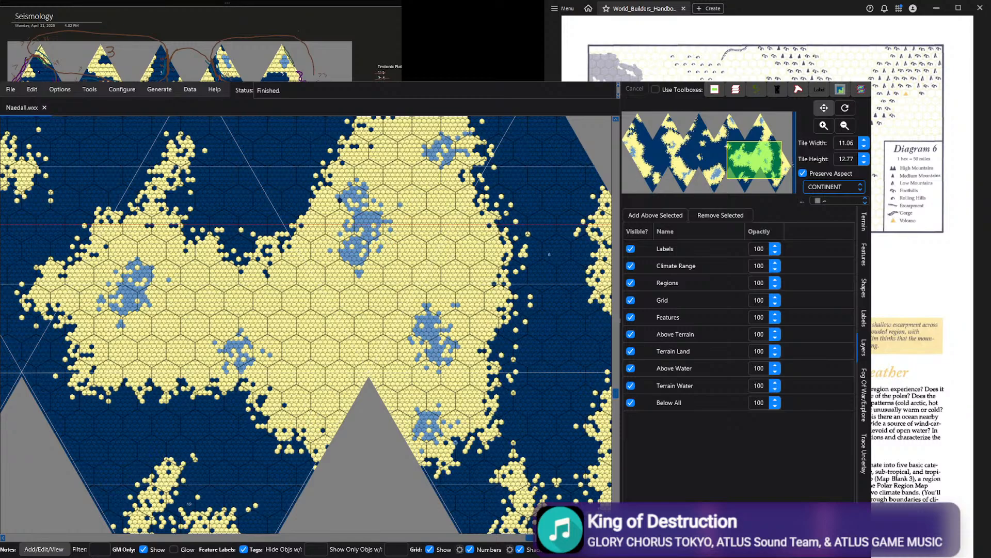
# Go back through the handbook past the seasonal variation and currents pages to its introductory campaign-building pages
pyautogui.scroll(8, 943, 201)
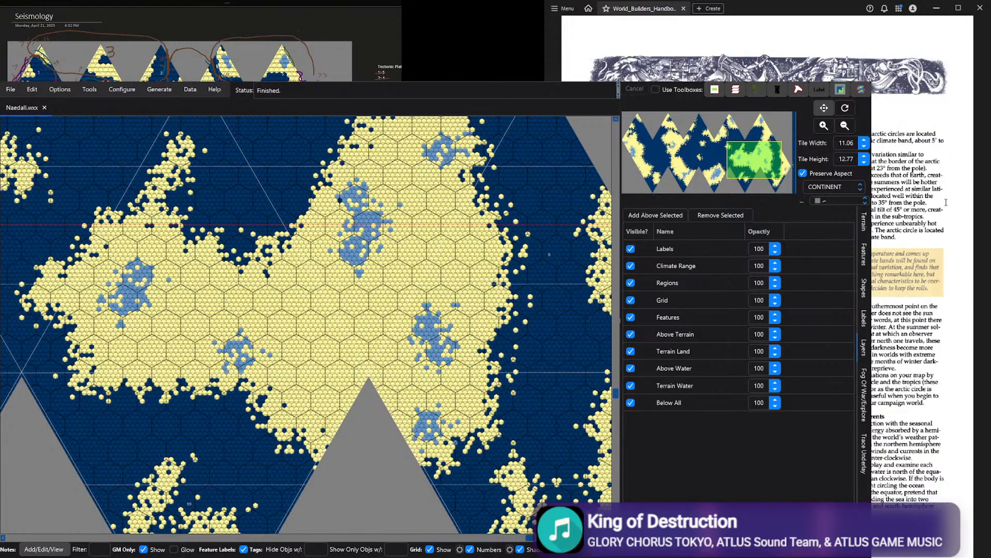
pyautogui.scroll(20, 943, 200)
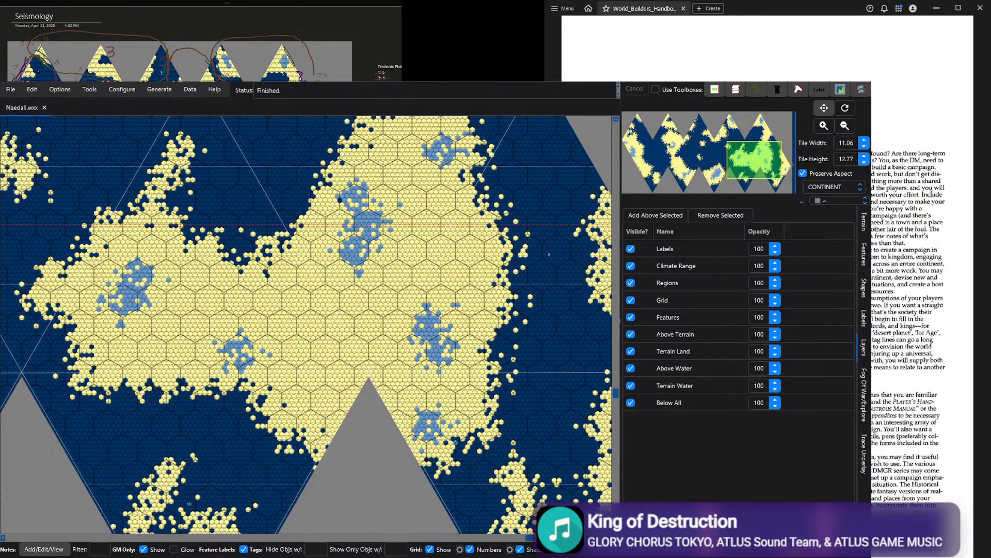